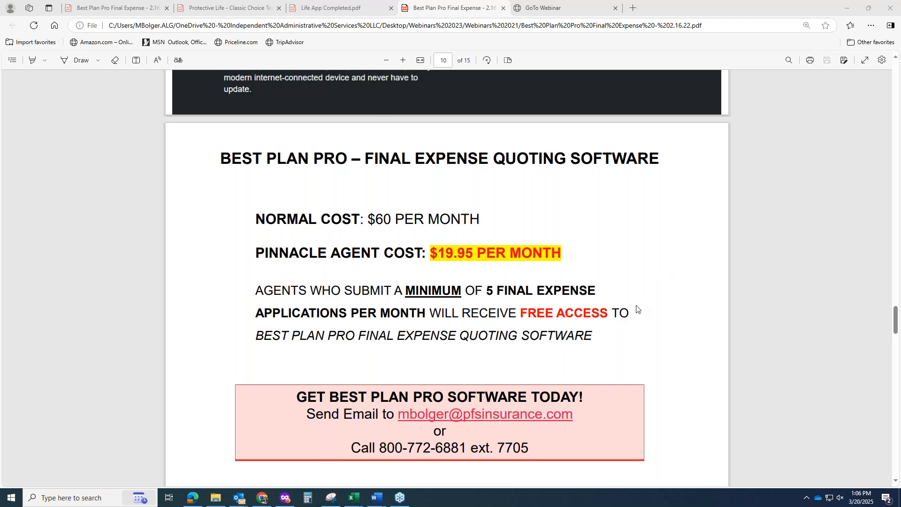
Step: Read the Pinnacle agent pricing and the Case Study #1 client details in the Best Plan Pro PDF
scroll(636, 308, "down", 1)
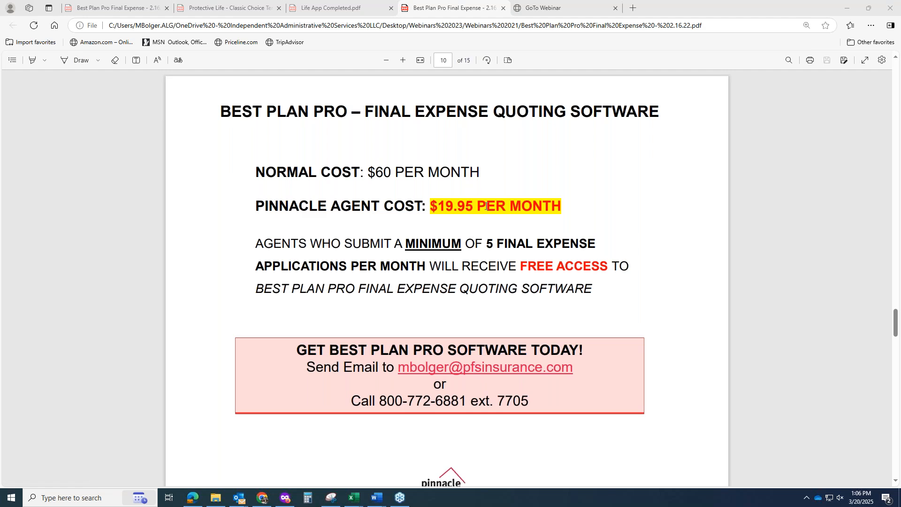
left_click_drag(487, 206, 438, 207)
left_click(458, 226)
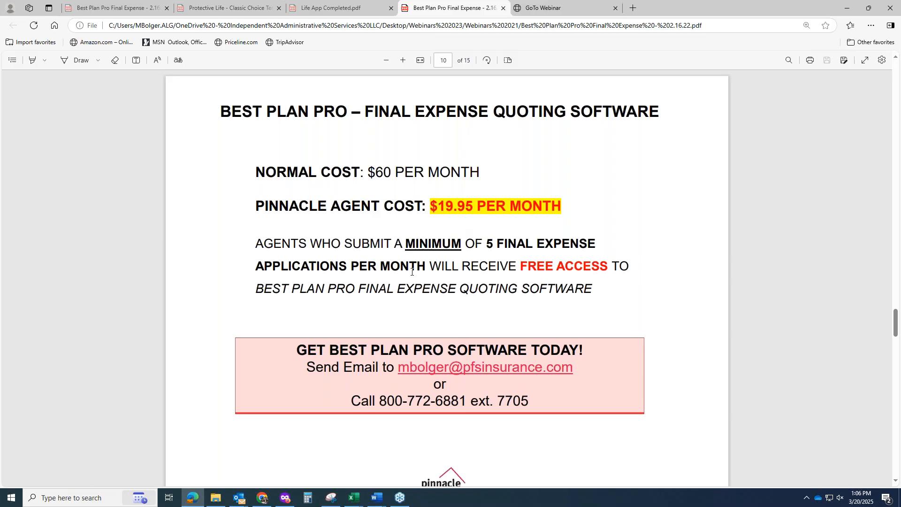
scroll(412, 272, "down", 8)
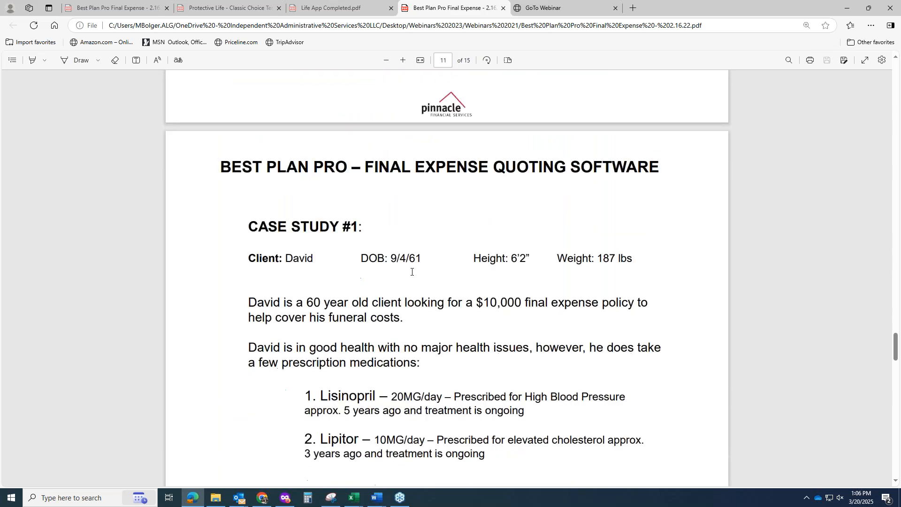
scroll(411, 272, "down", 2)
scroll(405, 238, "up", 1)
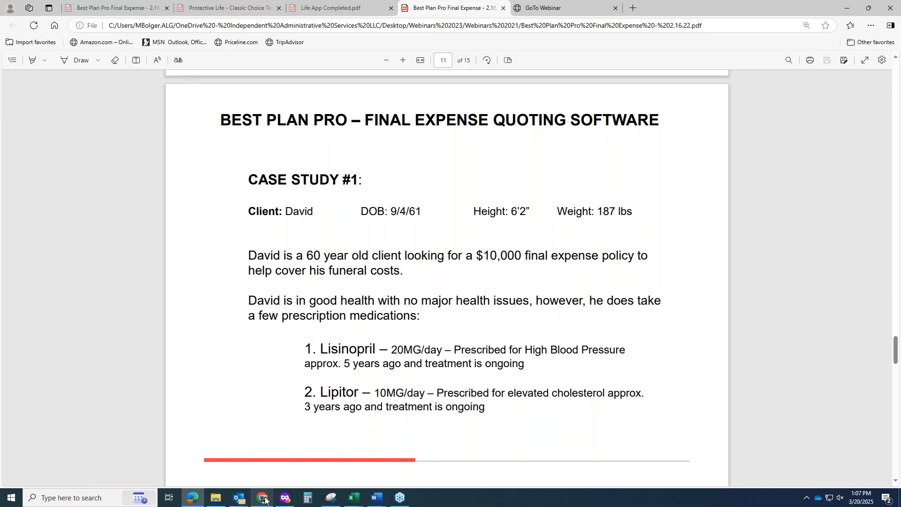
Step: Switch to the BestPlanPro Online quoting page in Chrome, enlarge the page and look over the quote form
left_click(262, 497)
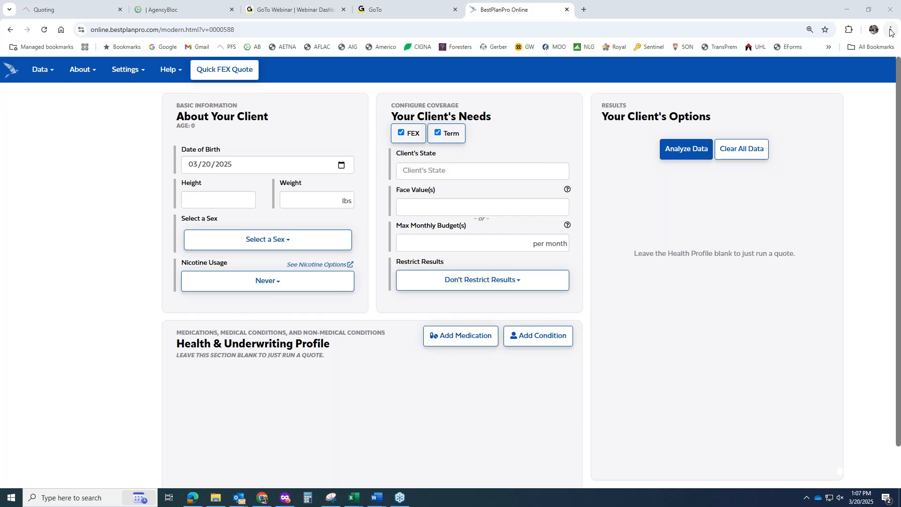
left_click(890, 31)
left_click(864, 219)
left_click(67, 232)
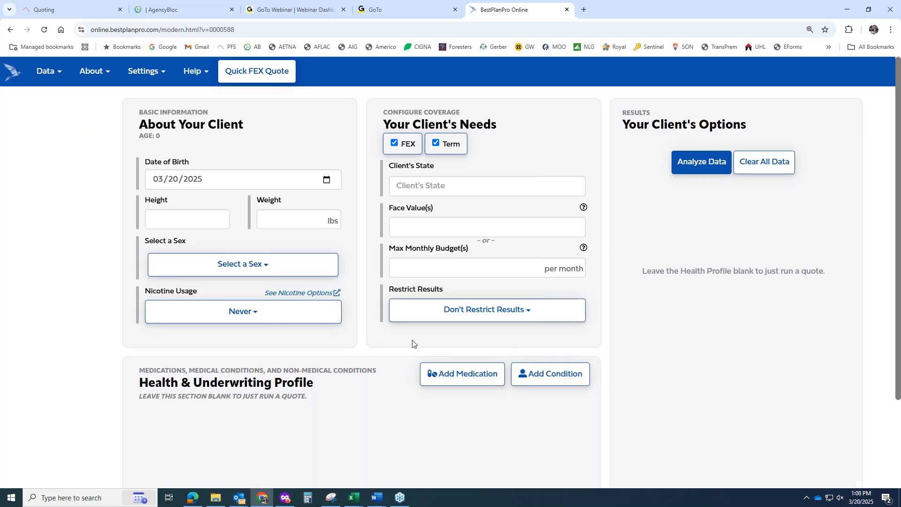
scroll(414, 349, "down", 3)
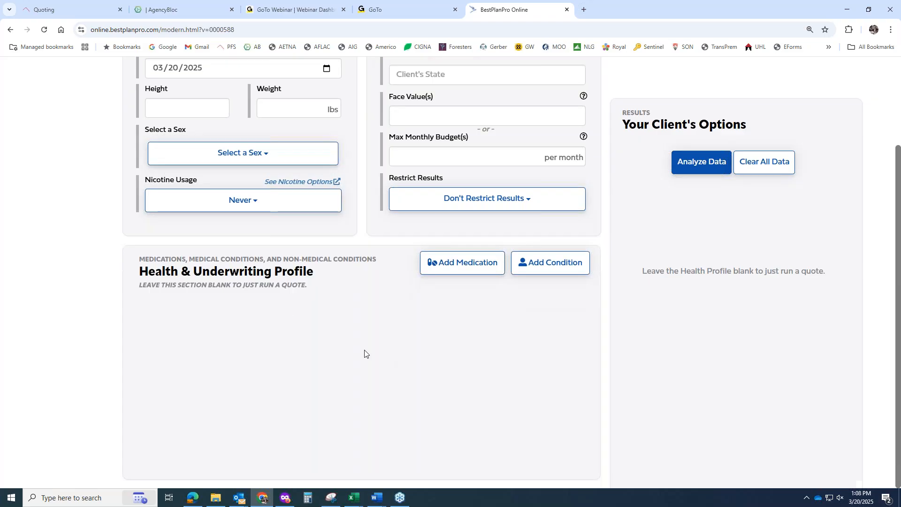
scroll(361, 348, "up", 3)
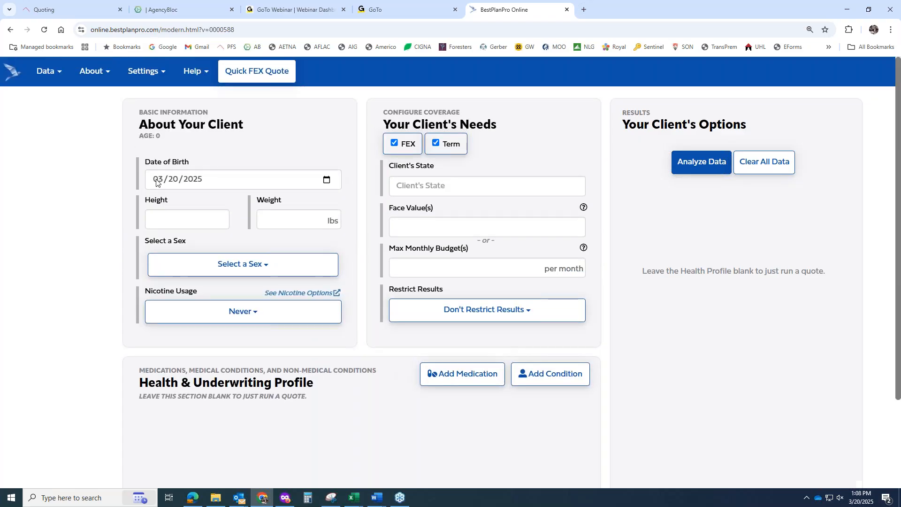
Step: Enter the client's date of birth, a height of 6'2" and a weight of 187 lbs
left_click(156, 181)
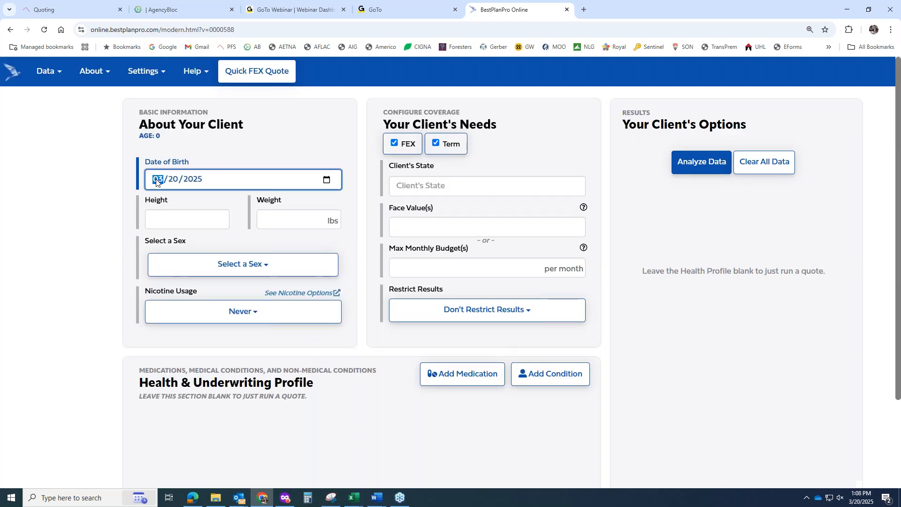
type("09/04/1961")
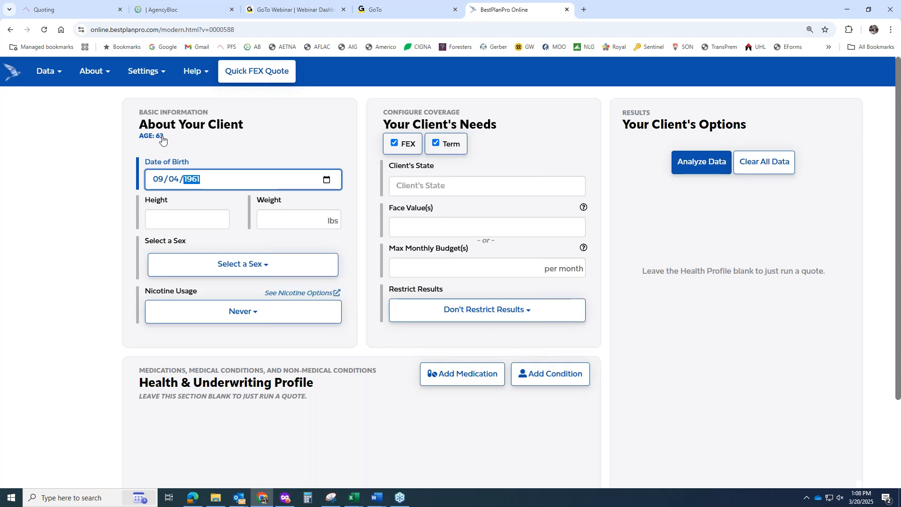
left_click(157, 213)
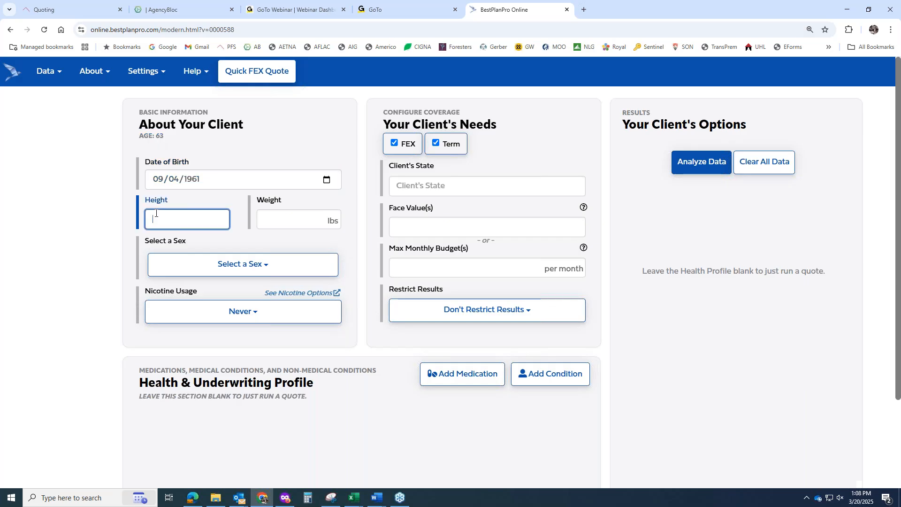
type("62")
key("Tab")
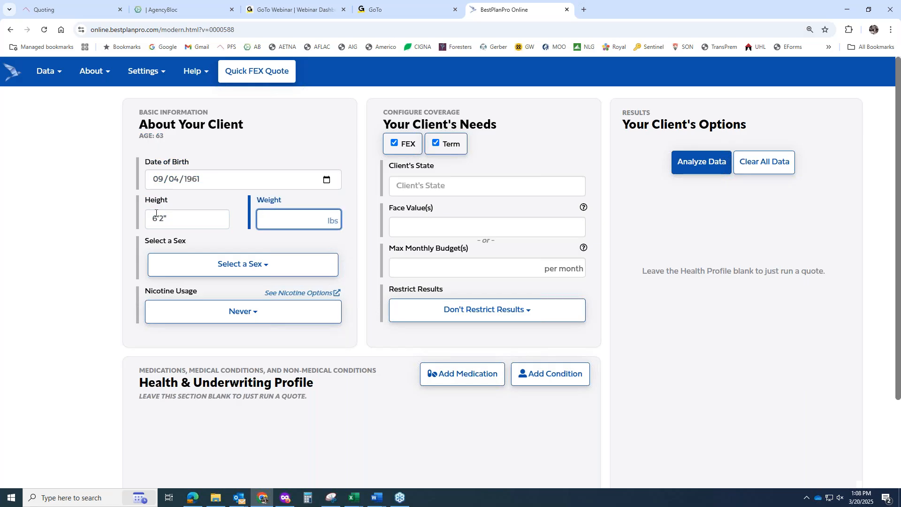
type("187")
key("Tab")
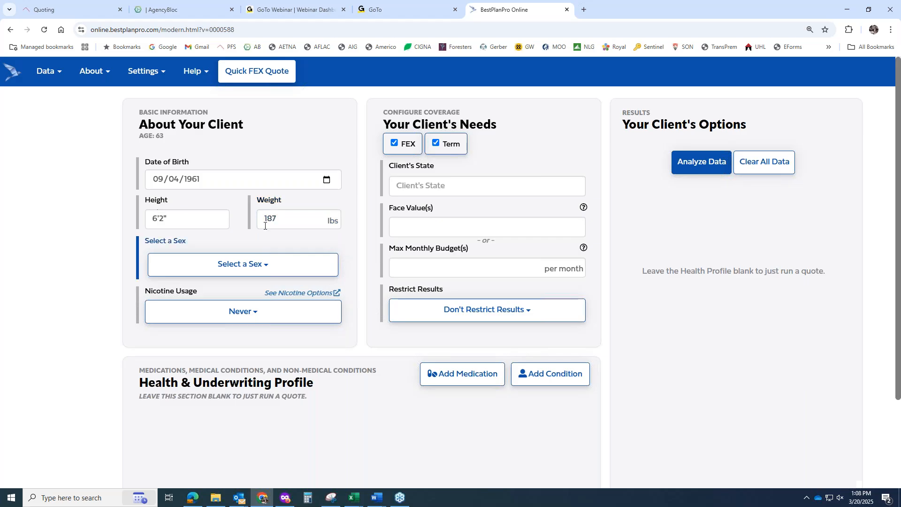
Step: Set the client's sex to Male and check the nicotine usage choices, keeping Never
left_click(254, 267)
left_click(167, 293)
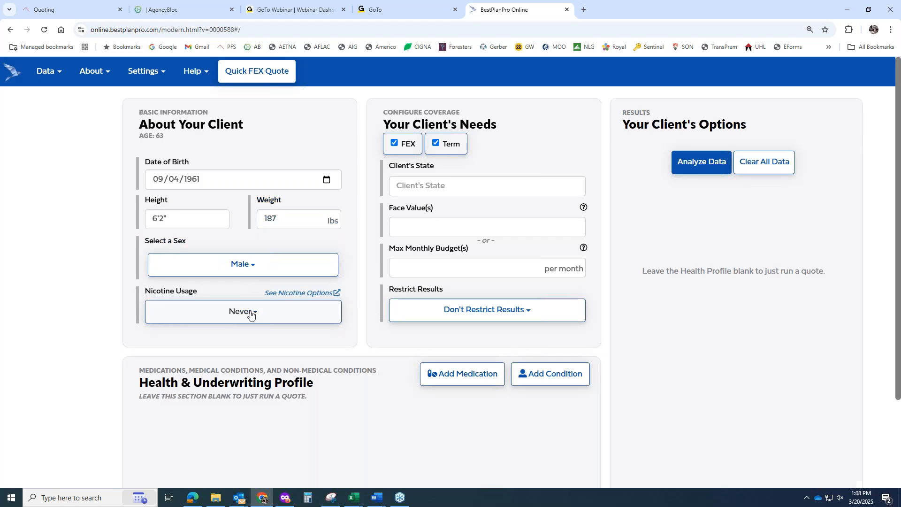
left_click(250, 314)
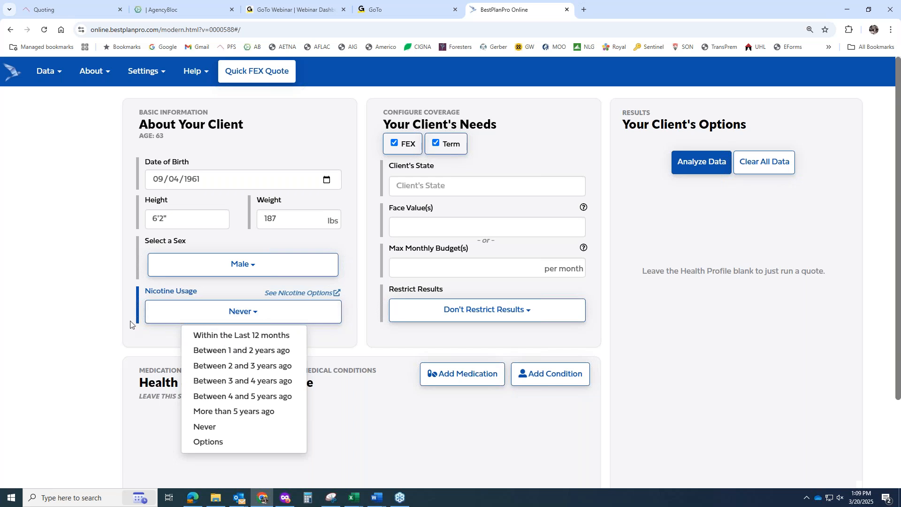
left_click(104, 320)
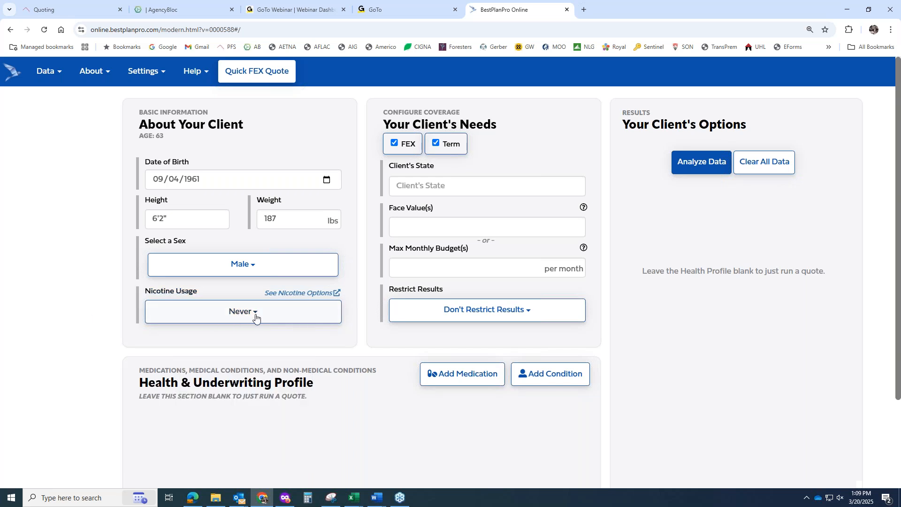
Step: Set the client's state to Connecticut and the face value to $10,000
left_click(437, 187)
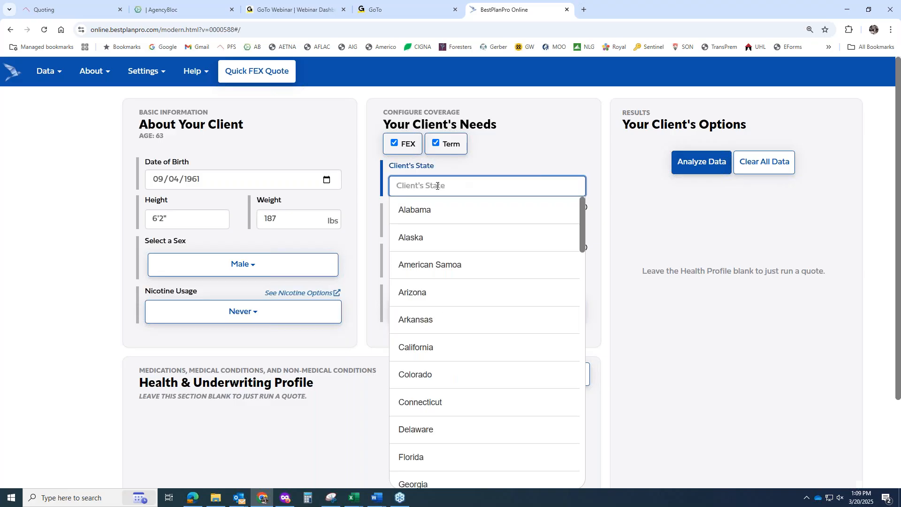
type("conne")
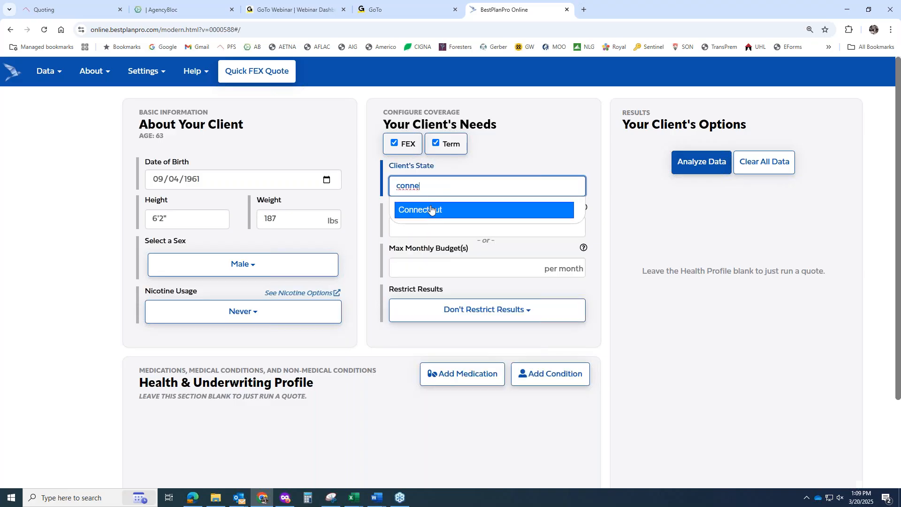
left_click(428, 209)
left_click(409, 226)
type("100000")
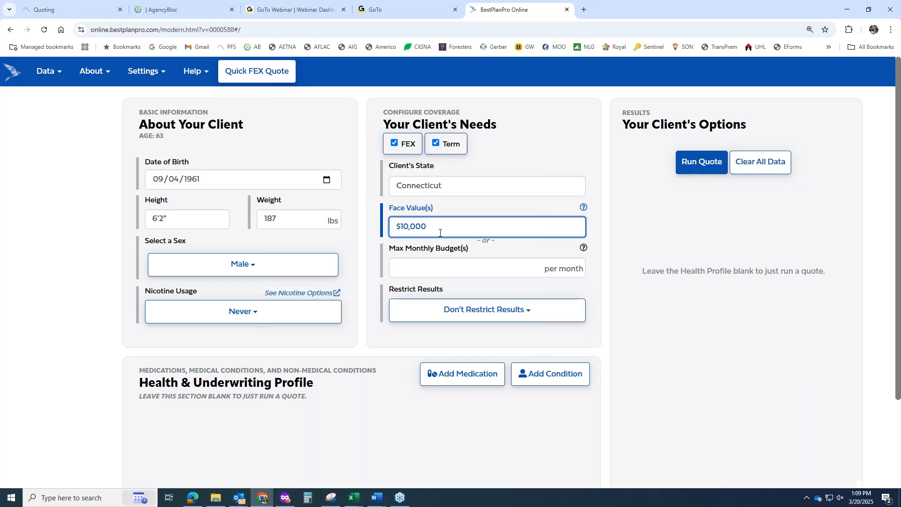
Step: Try a $100 maximum monthly budget in place of the face value, and restore the $10,000 face value
left_click_drag(439, 233, 389, 225)
key("BackSpace")
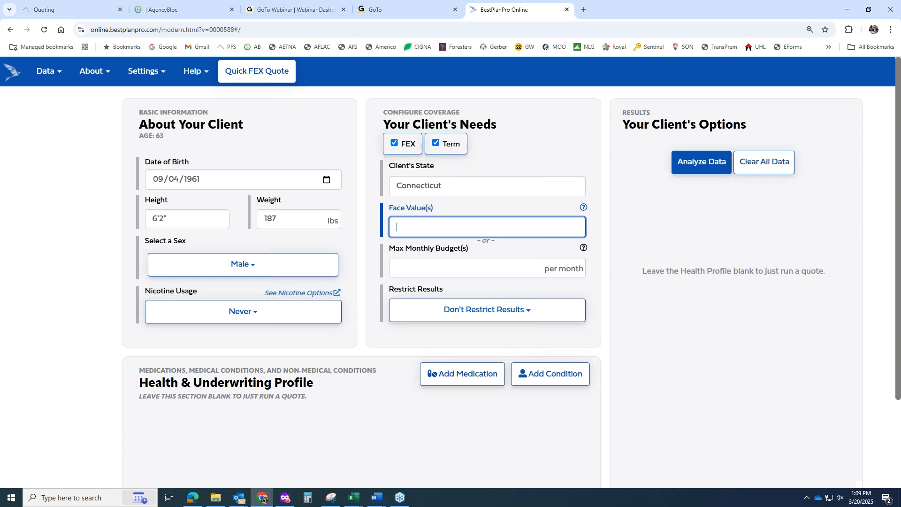
left_click(532, 265)
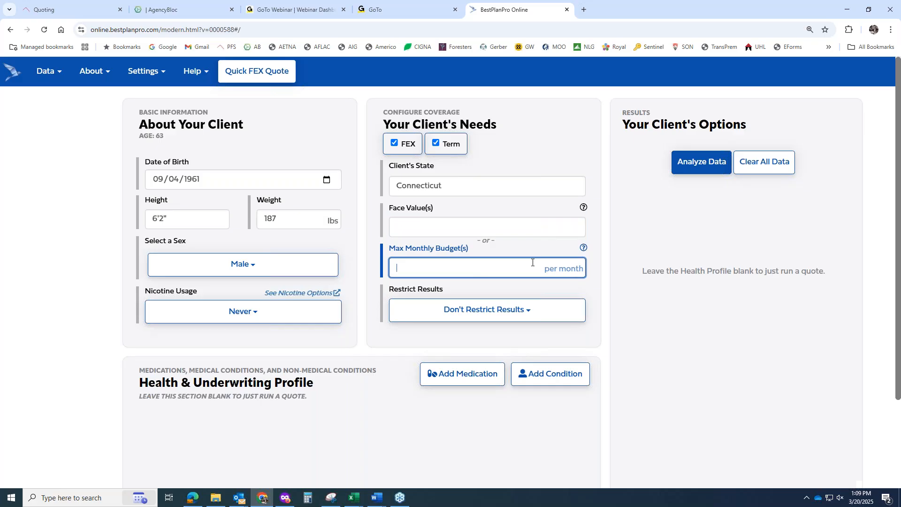
type("100")
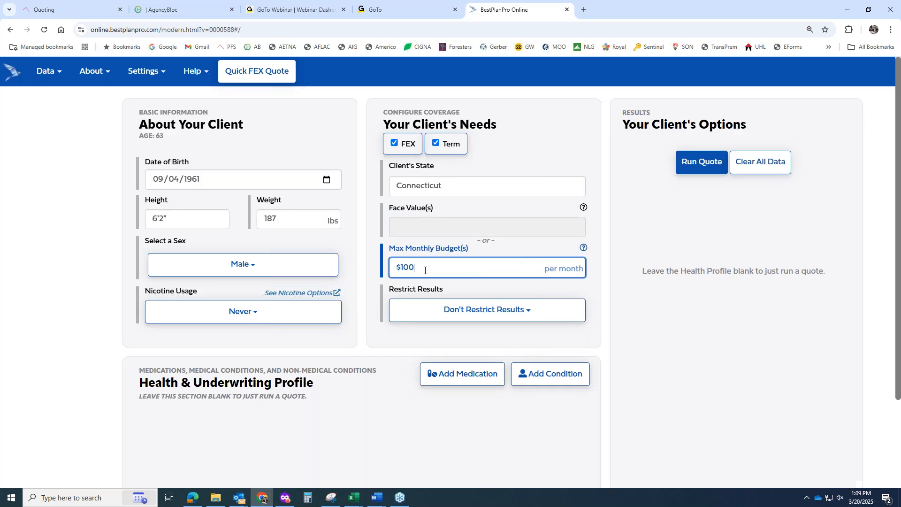
key("ctrl+a")
key("BackSpace")
left_click(447, 230)
type("10000")
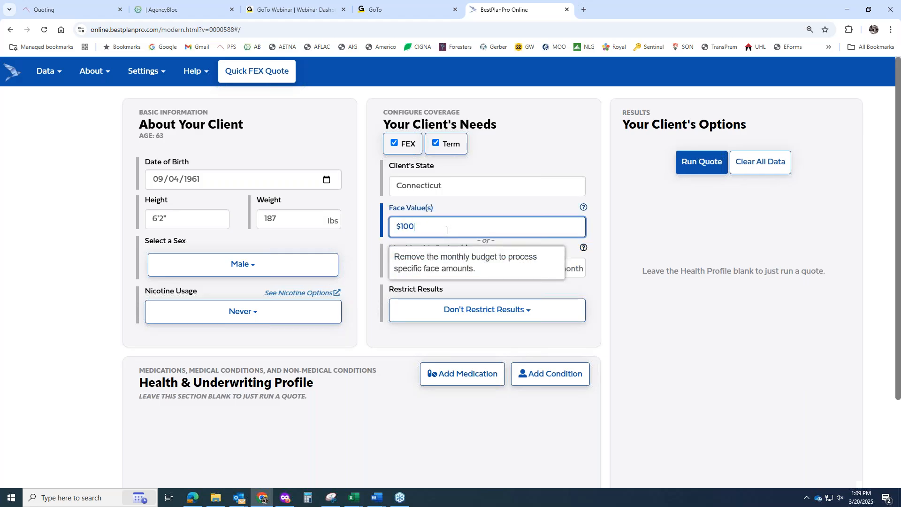
key("Tab")
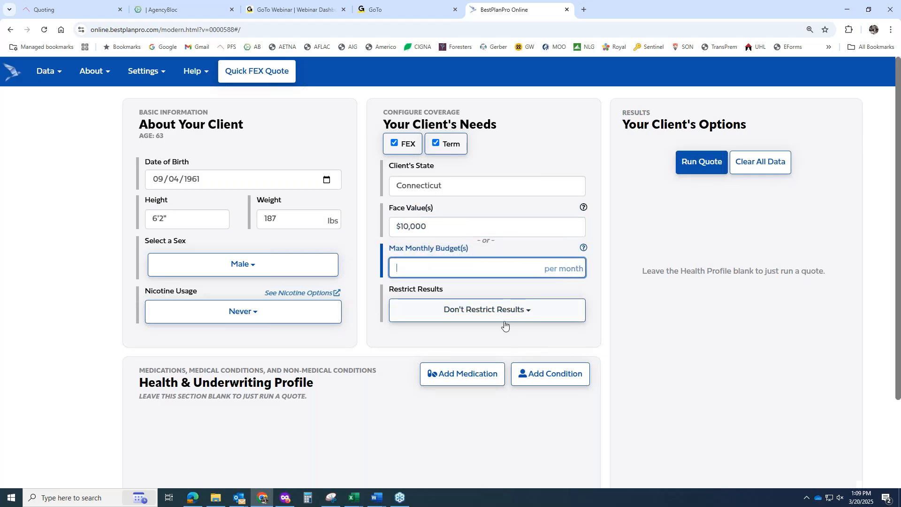
Step: Check the options for restricting results and look over the Health & Underwriting Profile section
left_click(519, 311)
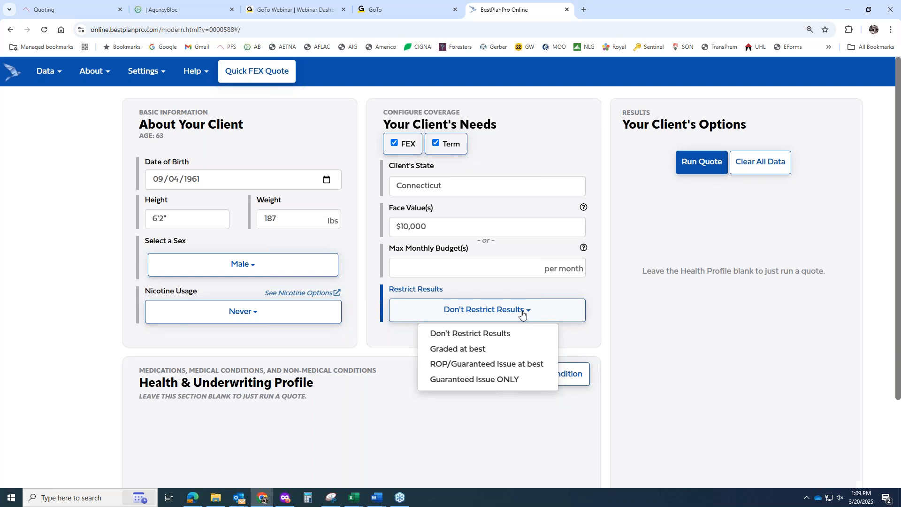
left_click(522, 314)
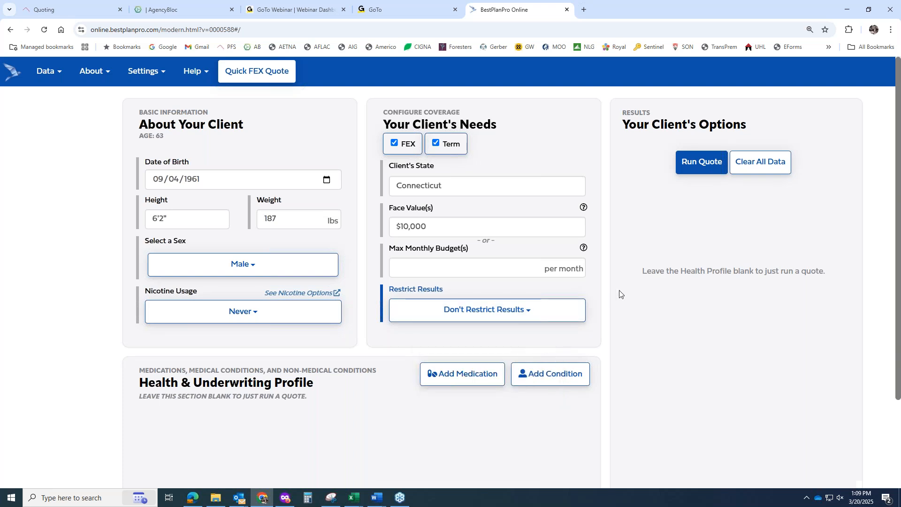
scroll(620, 294, "down", 2)
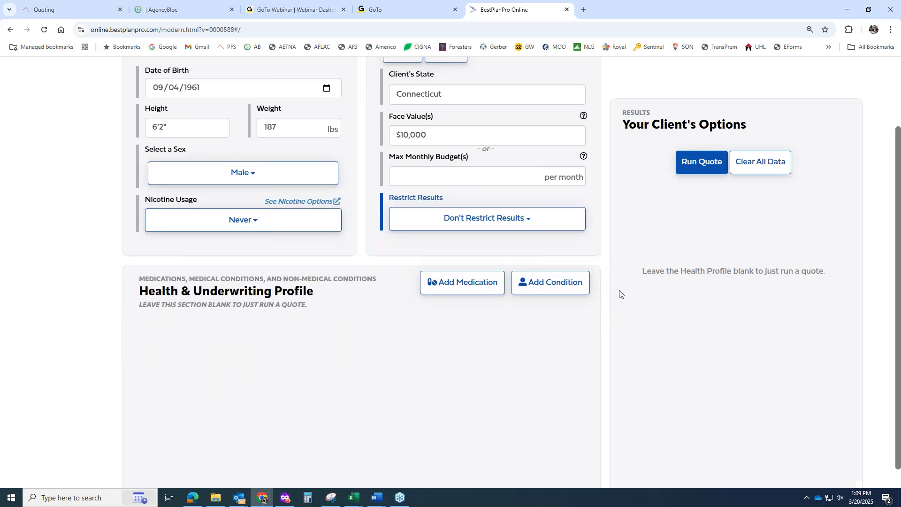
scroll(593, 269, "up", 2)
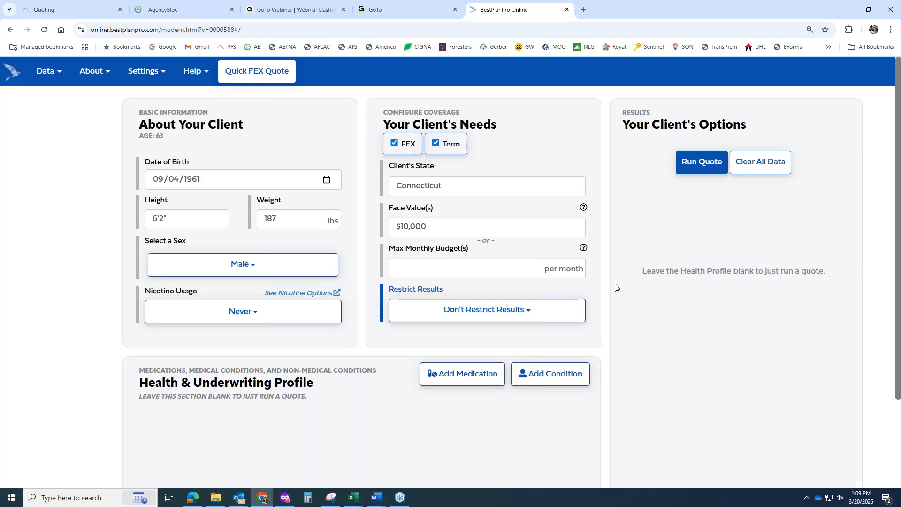
Step: Start a new medication entry in the health profile and choose LISINOPRIL as the medication name
scroll(615, 287, "down", 2)
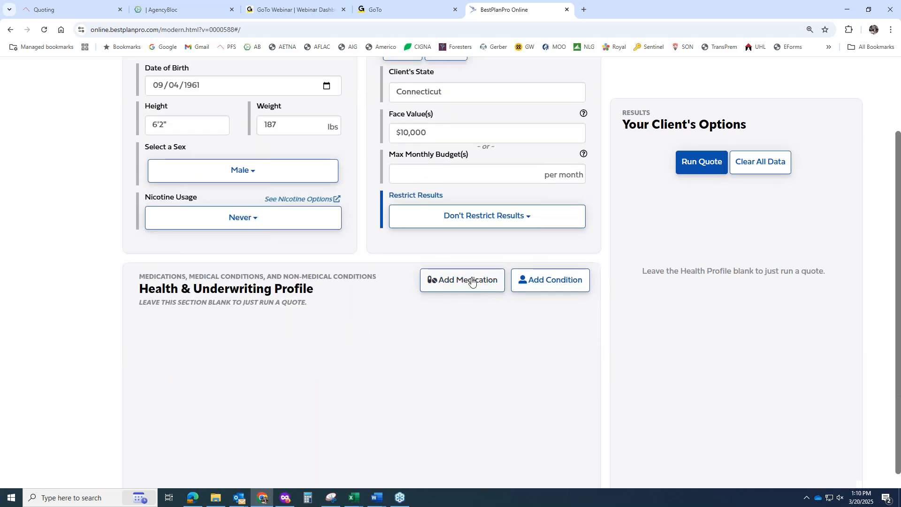
scroll(458, 281, "up", 1)
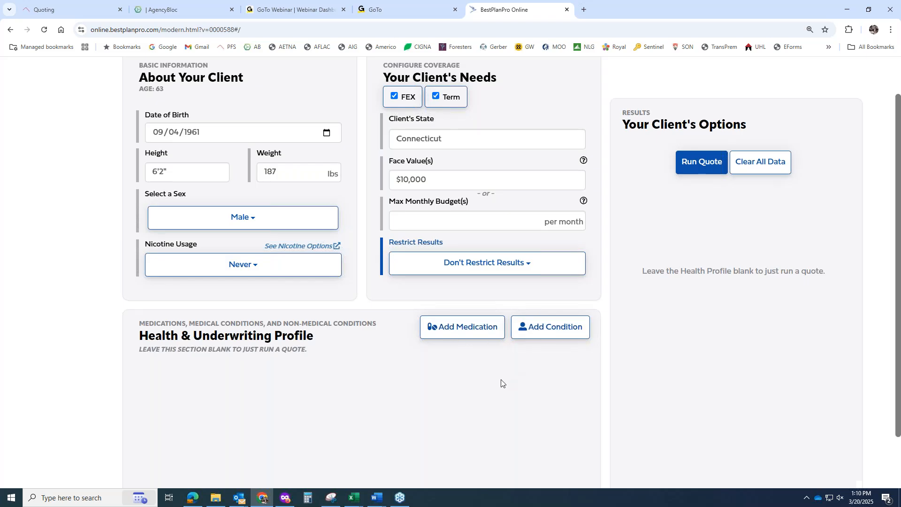
left_click(448, 330)
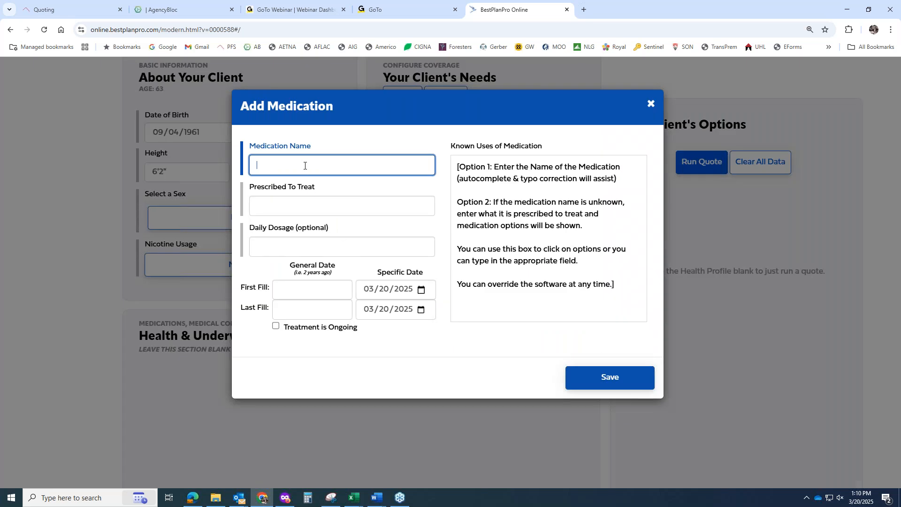
type("LISIN")
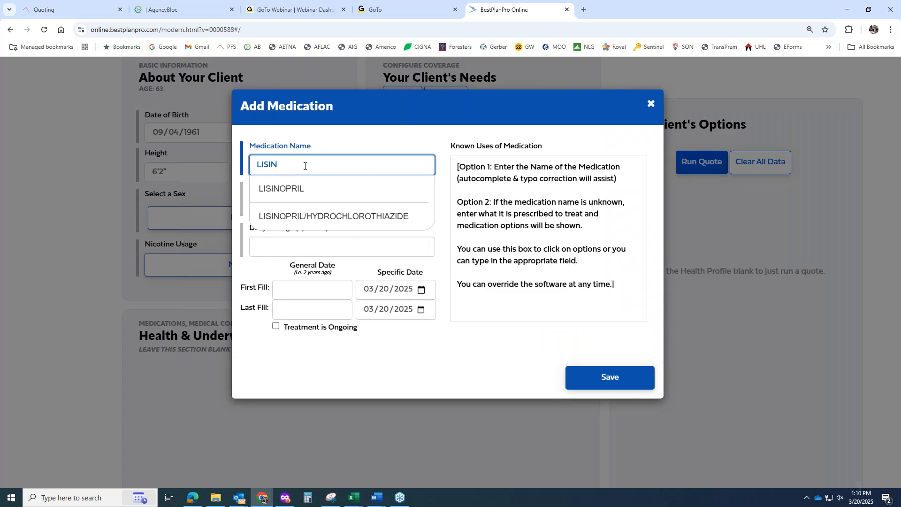
left_click(295, 187)
left_click(303, 205)
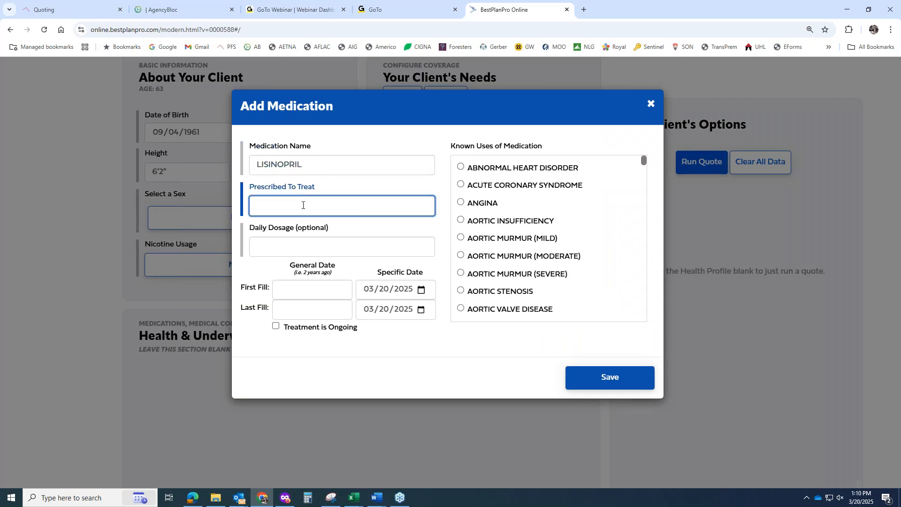
Step: Re-enter the medication name in the open medication entry, choosing LISINOPRIL from the suggestions
left_click_drag(318, 171, 235, 170)
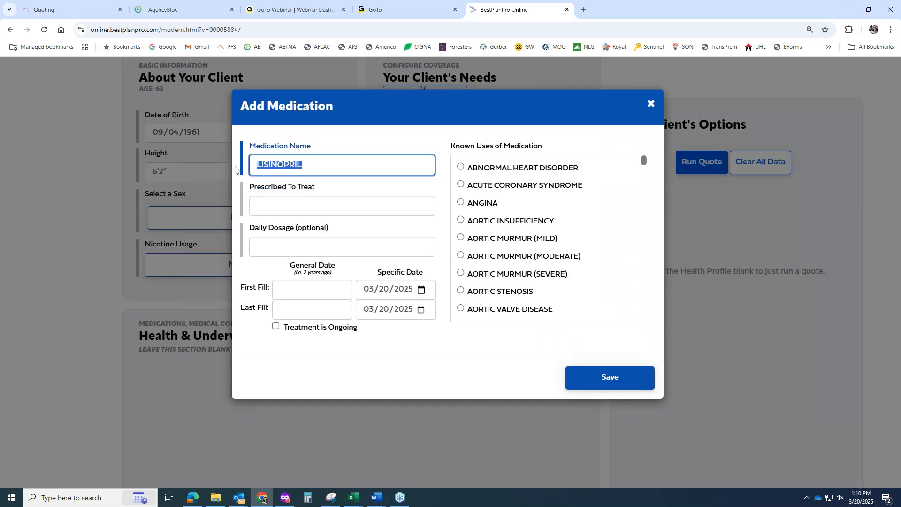
type("LIS")
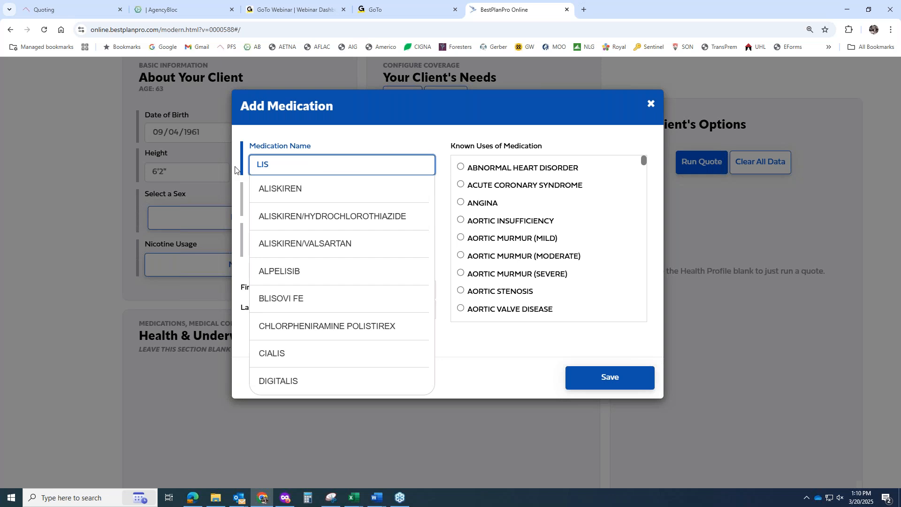
type("IN")
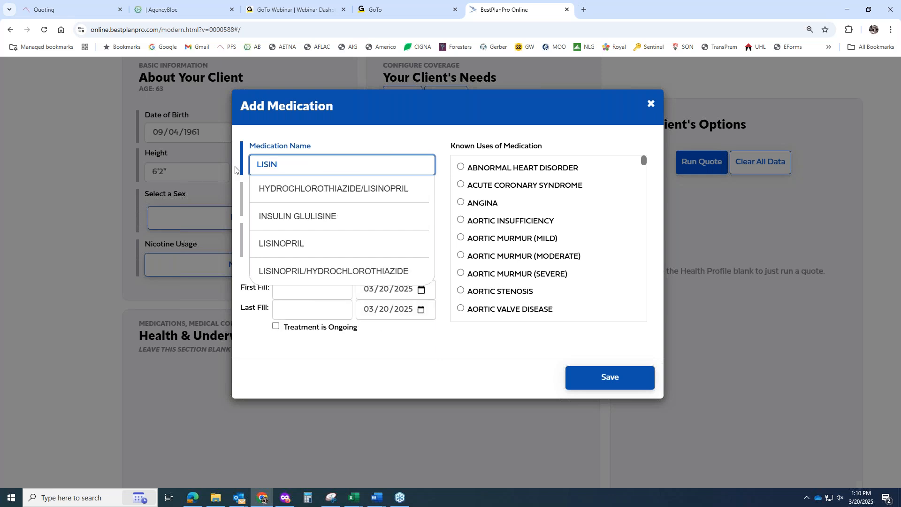
left_click(351, 243)
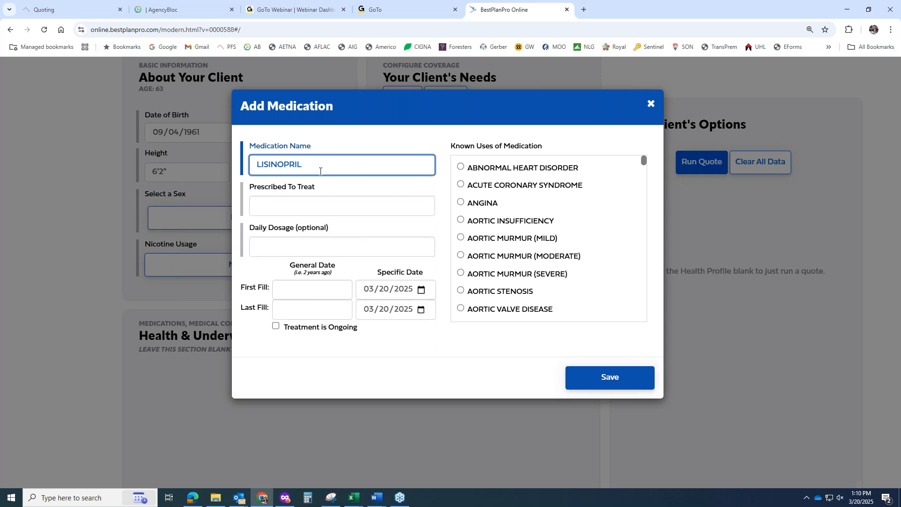
Step: Choose HIGH BLOOD PRESSURE (CONTROLLED) from the known uses as the condition Lisinopril is prescribed to treat
scroll(493, 227, "down", 1)
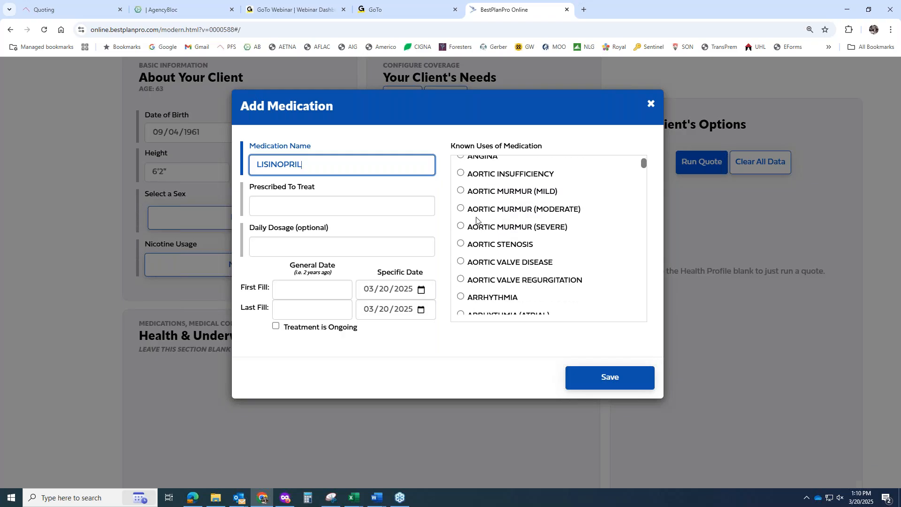
left_click(352, 208)
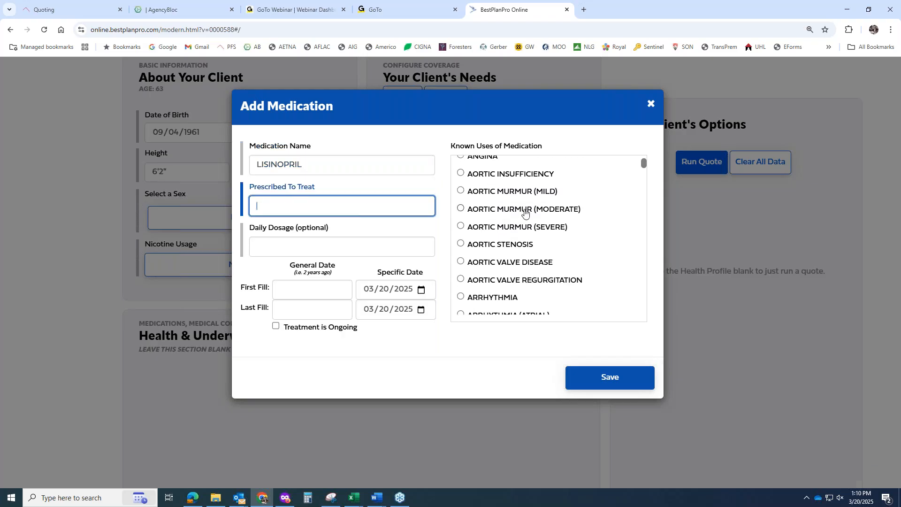
scroll(529, 206, "down", 4)
scroll(529, 235, "down", 4)
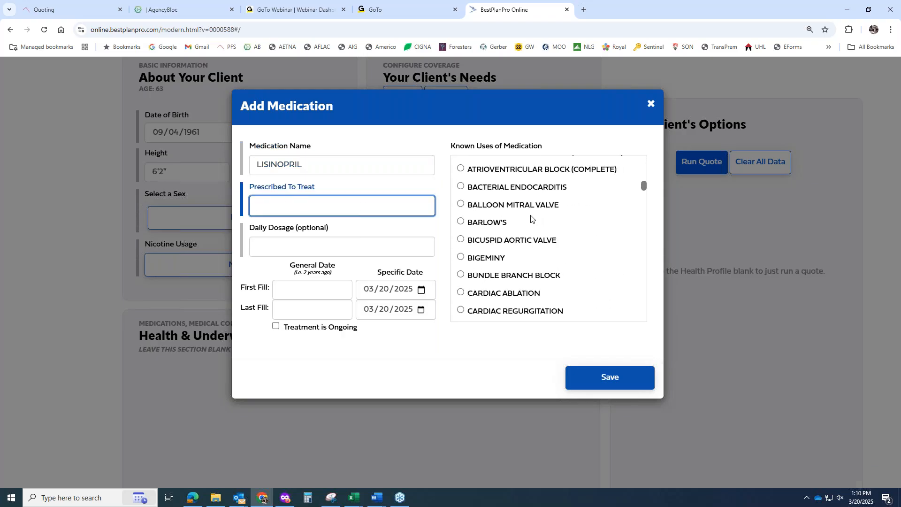
scroll(531, 219, "down", 4)
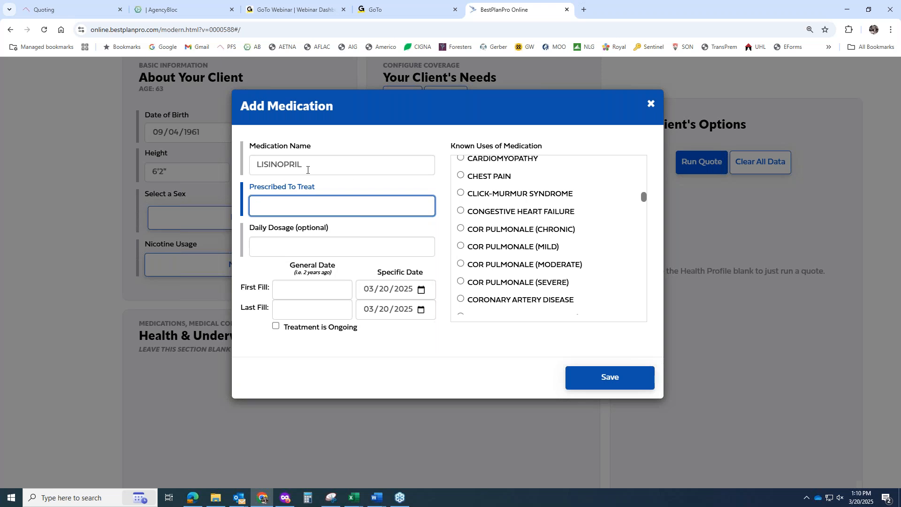
scroll(493, 225, "down", 6)
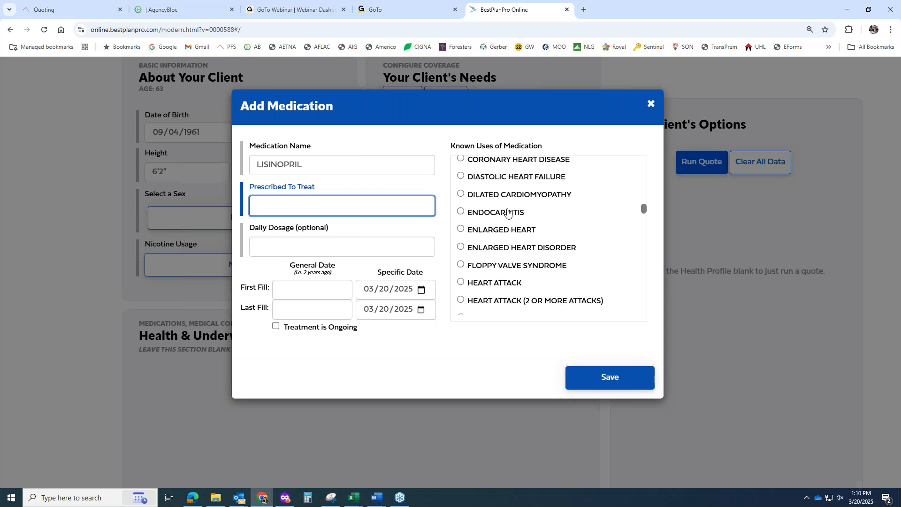
scroll(477, 234, "down", 5)
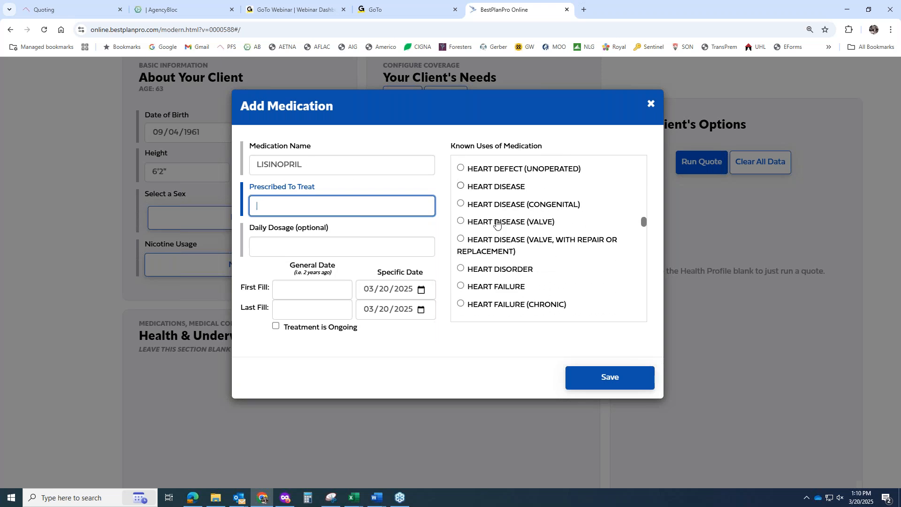
scroll(508, 203, "down", 6)
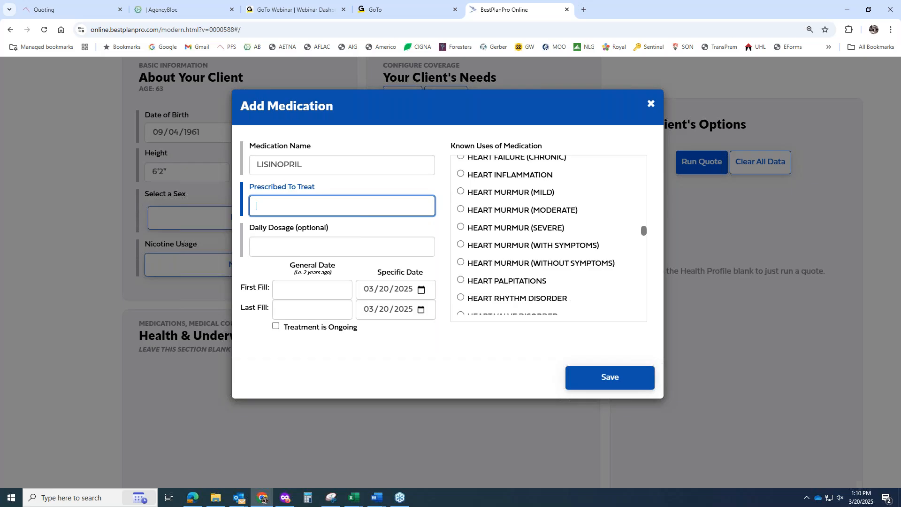
scroll(521, 207, "up", 2)
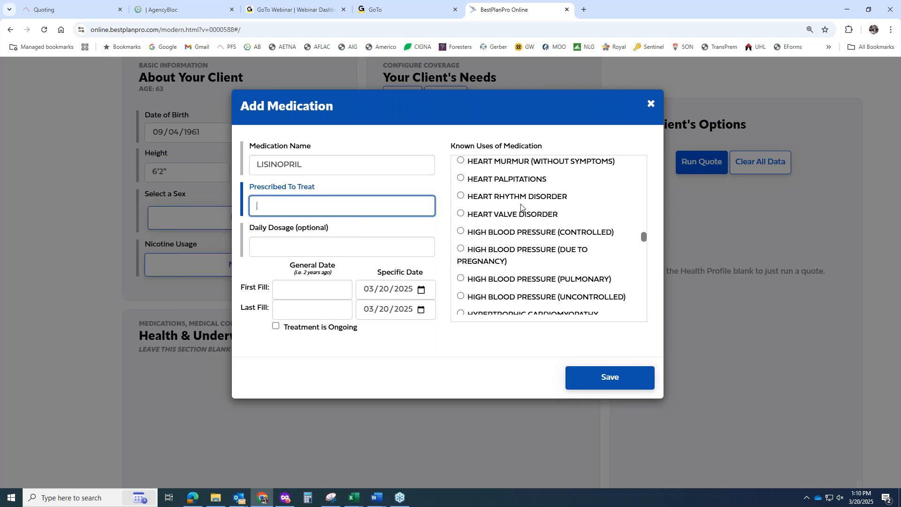
left_click(461, 231)
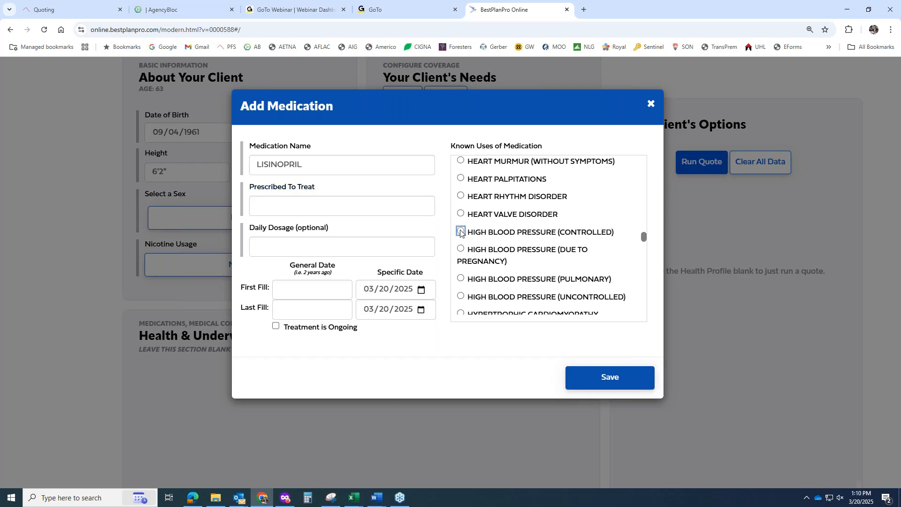
Step: Set Lisinopril's first fill to 5 YEARS AGO, mark the treatment as ongoing, and save the medication
left_click(296, 246)
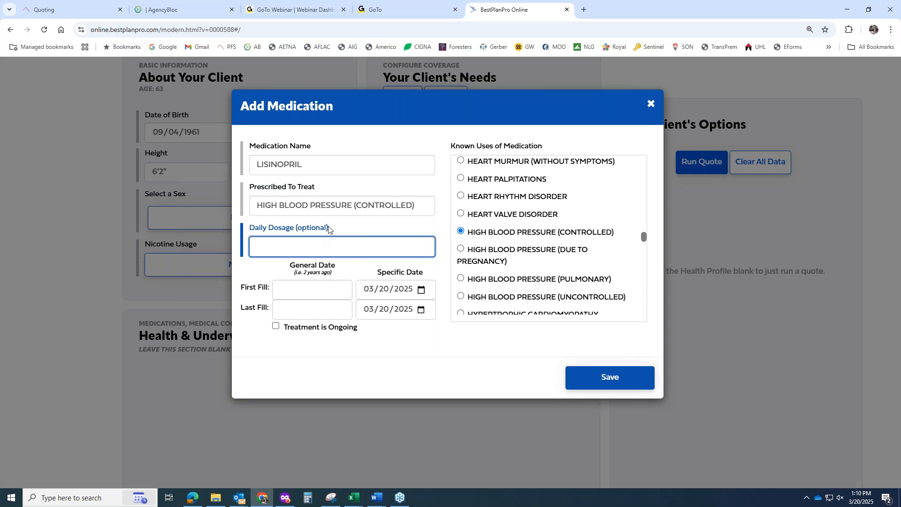
left_click(294, 287)
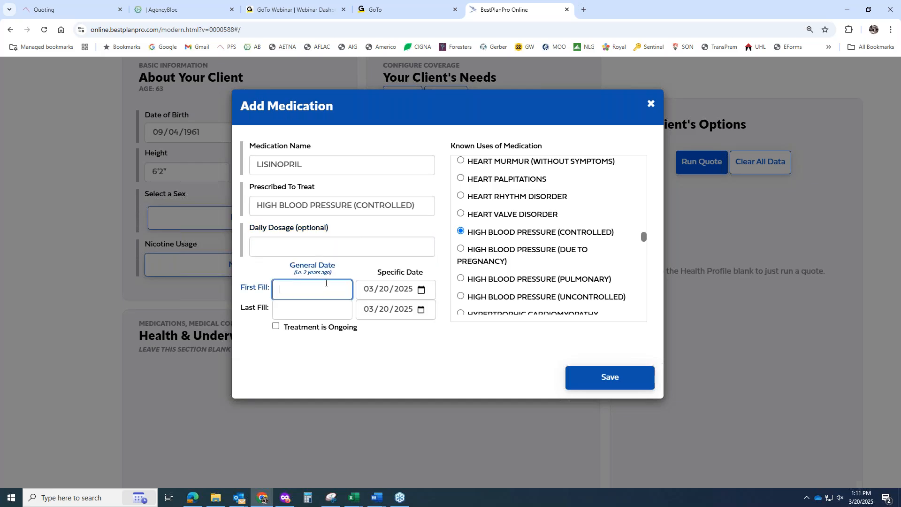
type("5")
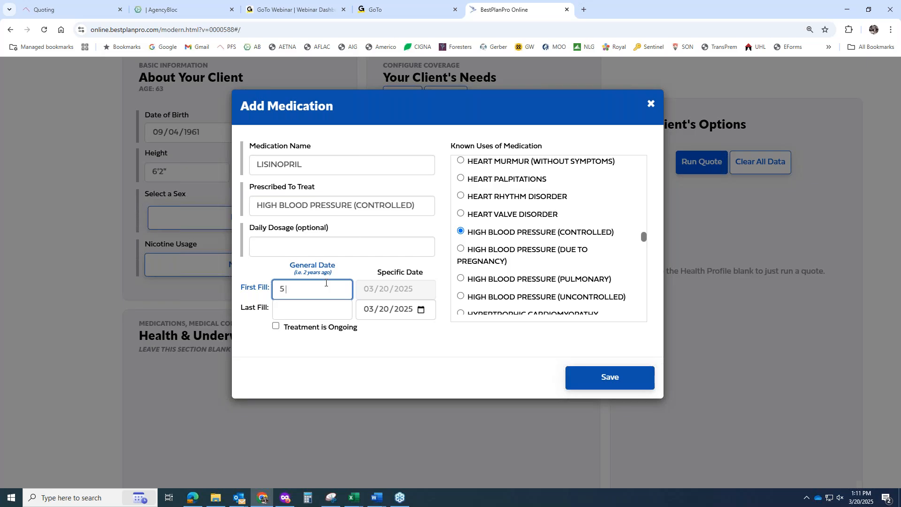
type(" YEARS AGO")
left_click(276, 327)
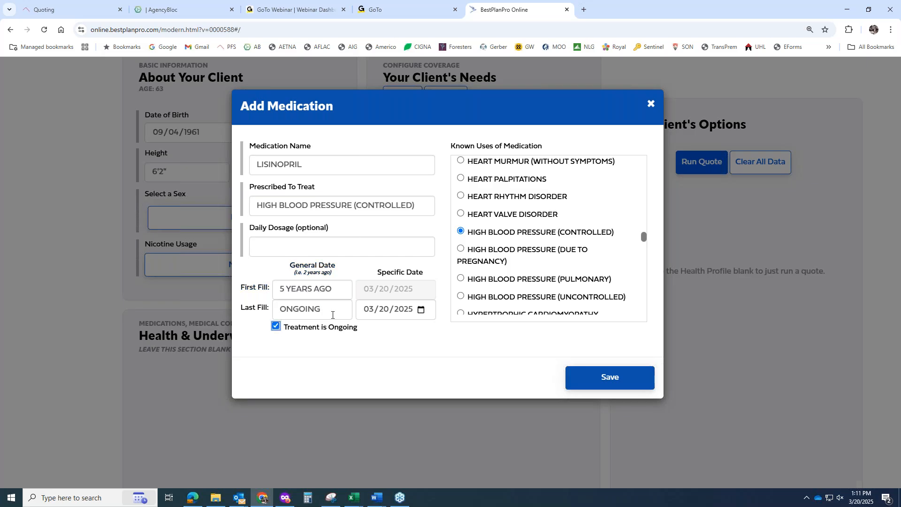
left_click(605, 377)
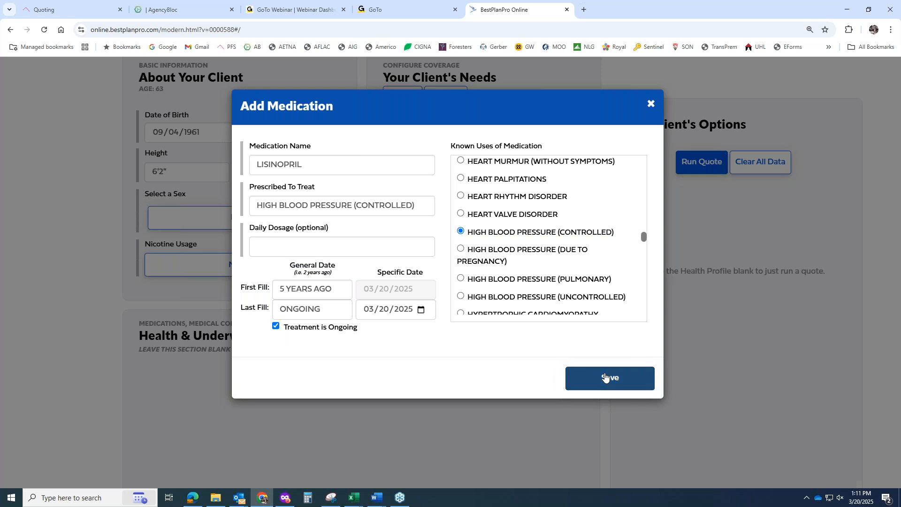
Step: Start another medication entry in the health profile and choose LIPITOR as the medication name
scroll(648, 398, "down", 2)
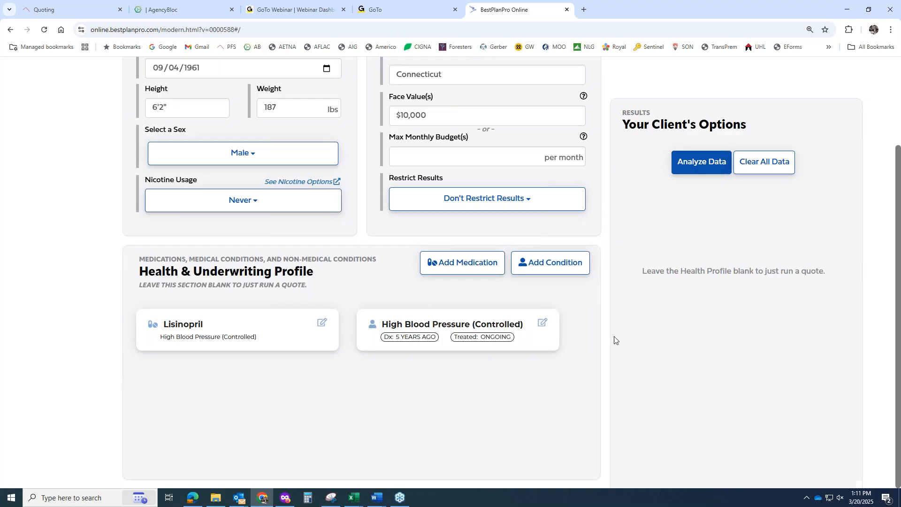
left_click(462, 264)
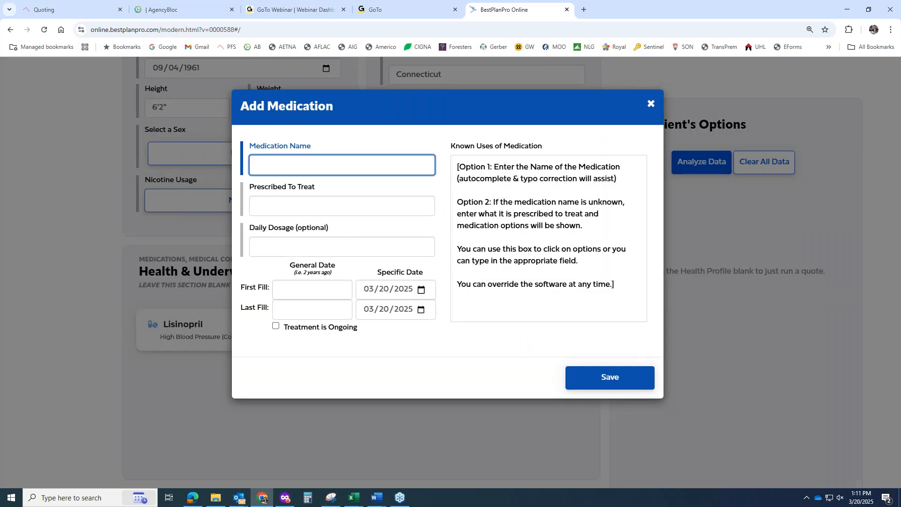
type("LI")
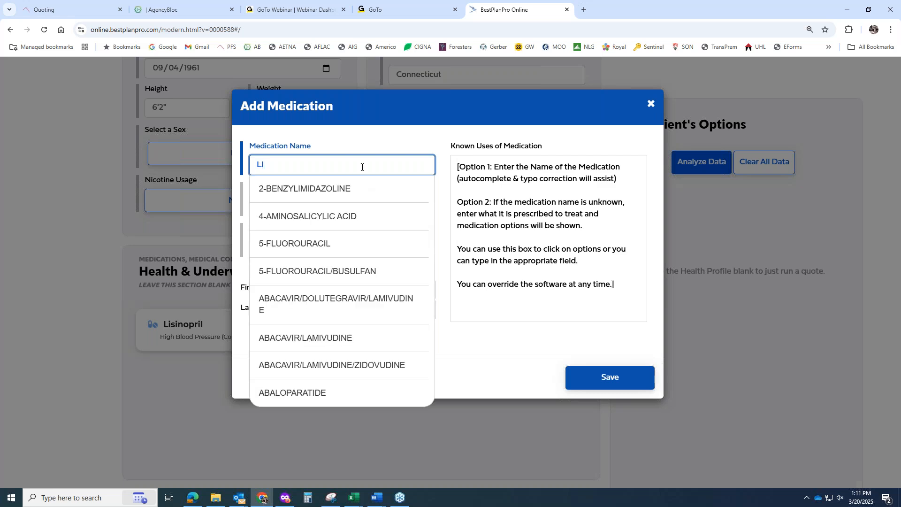
type("PIT")
key("Down")
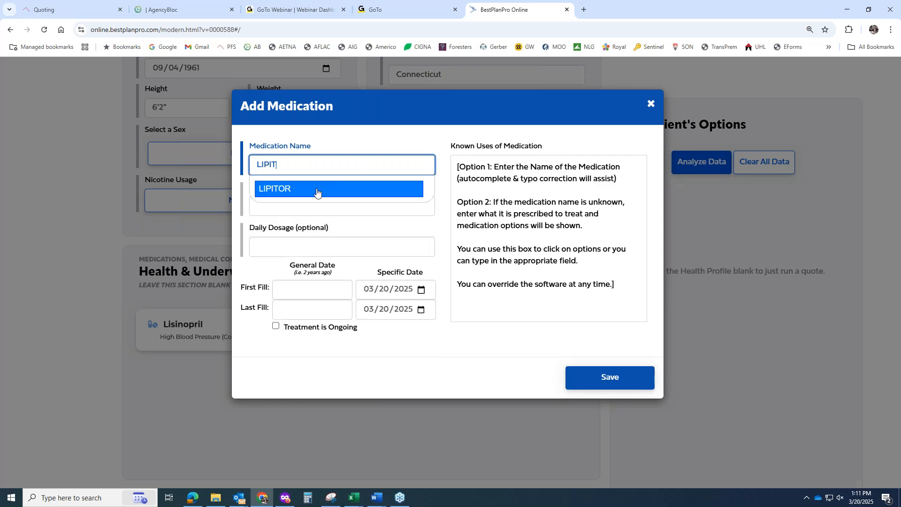
key("Return")
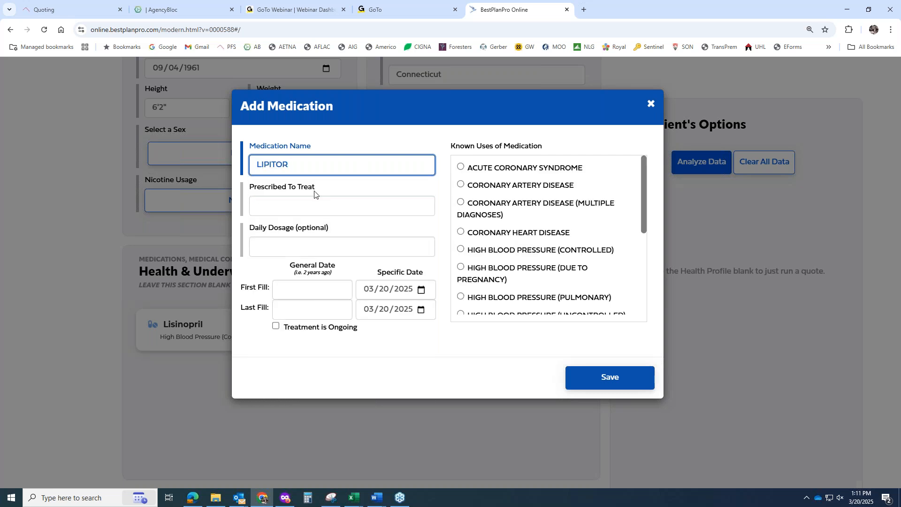
left_click(287, 207)
type("H")
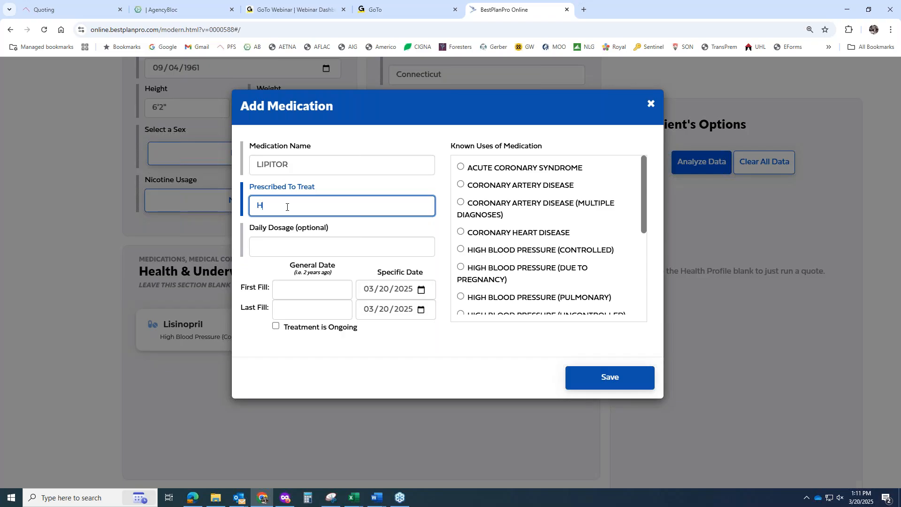
type("IGH")
key("BackSpace")
key("BackSpace")
key("BackSpace")
key("BackSpace")
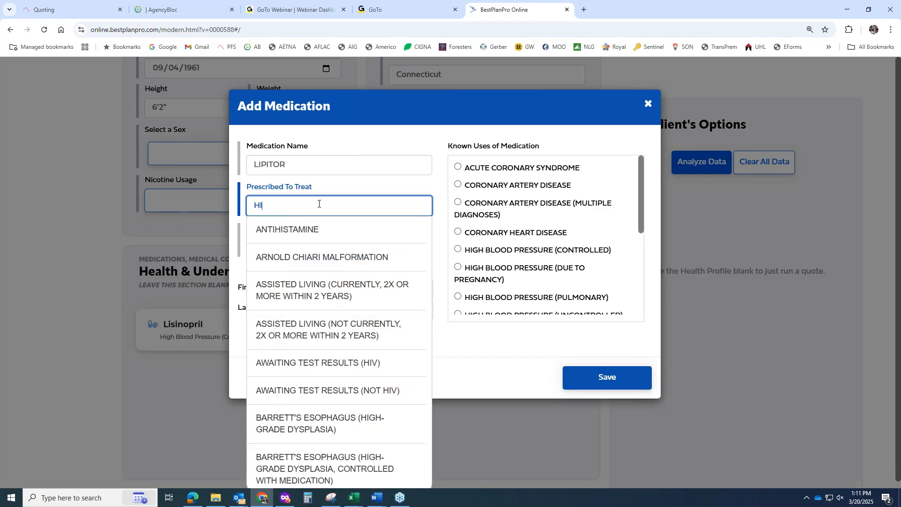
Step: Choose HIGH CHOLESTEROL from the known uses as the condition Lipitor is prescribed to treat
scroll(523, 237, "down", 2)
scroll(524, 237, "down", 1)
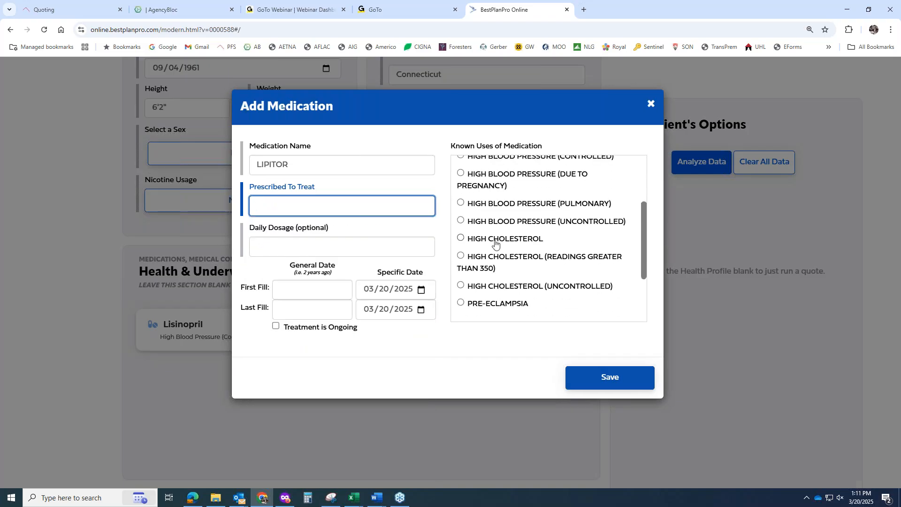
left_click(464, 243)
left_click(495, 242)
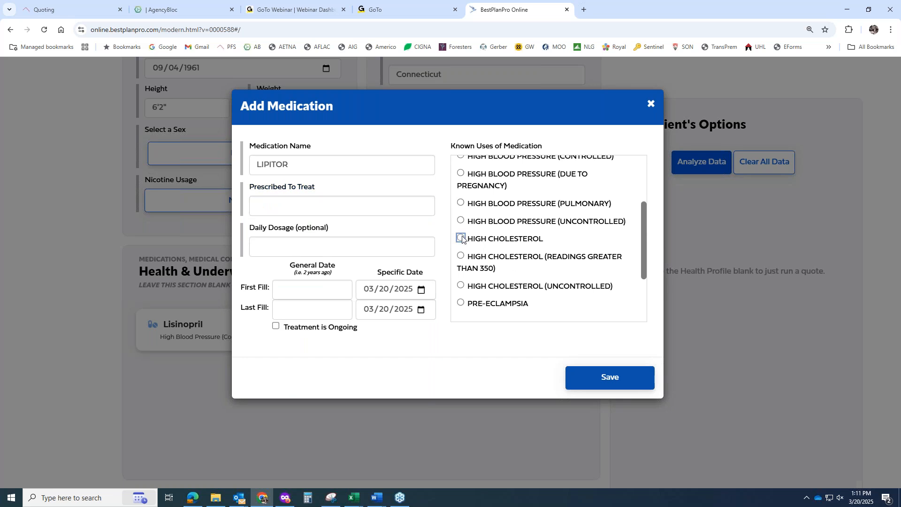
Step: Set Lipitor's first fill to 3 YEARS AGO, mark the treatment as ongoing, and save the medication
left_click(301, 247)
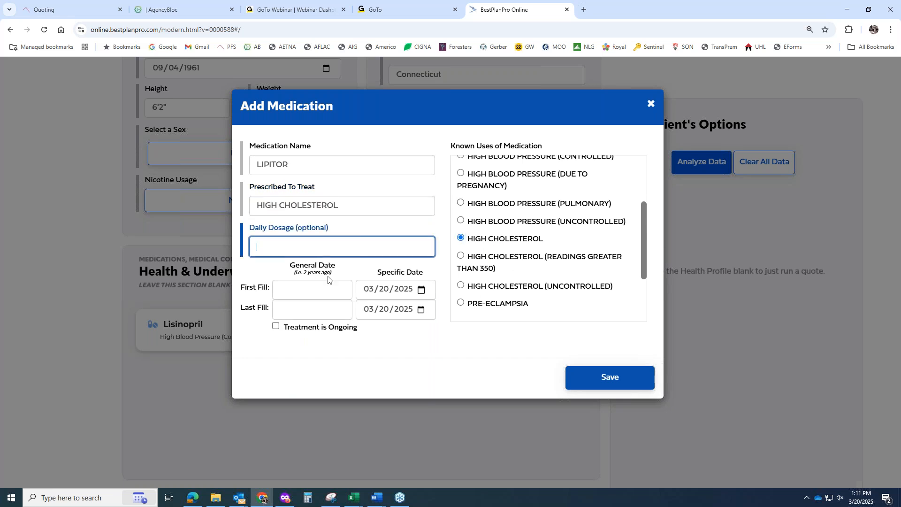
left_click(296, 288)
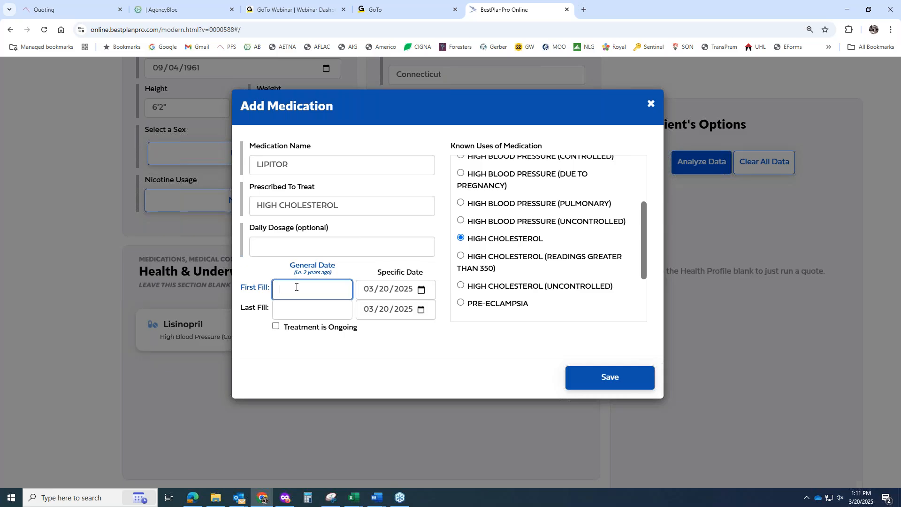
type("3")
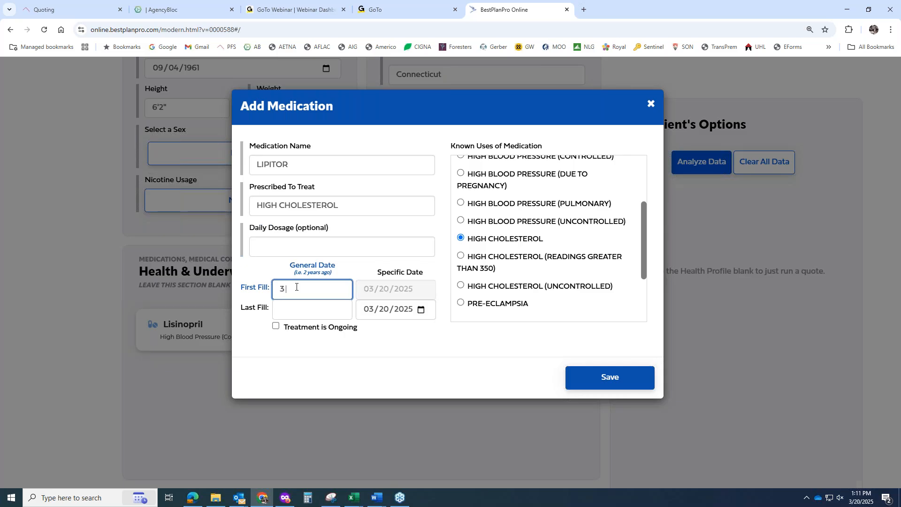
type(" YEARS AGO")
left_click(276, 326)
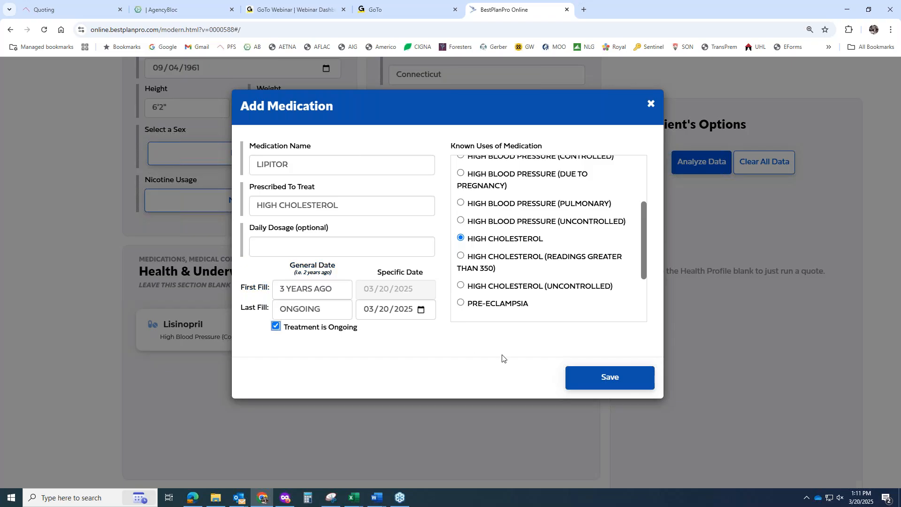
left_click(586, 380)
Step: Analyze the client's data with the $10,000 face value and health profile, and look over the resulting plan options
scroll(603, 371, "up", 1)
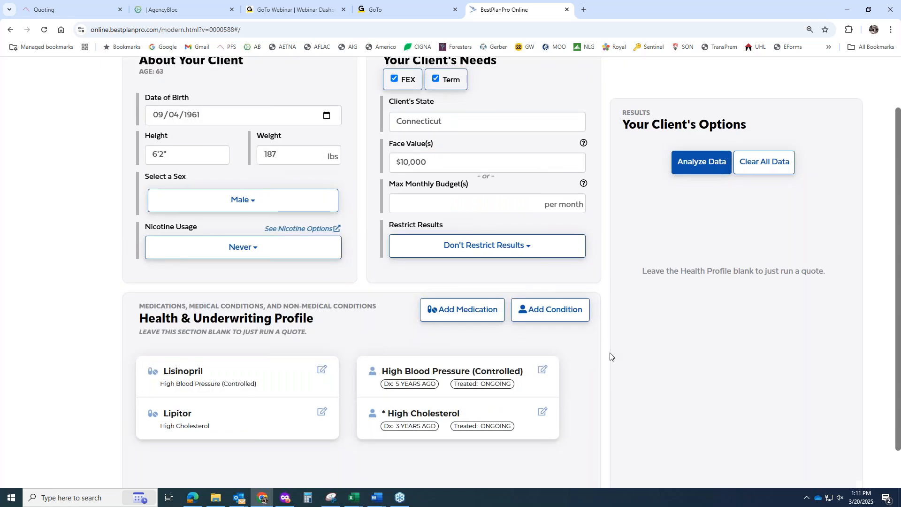
scroll(610, 356, "up", 2)
left_click(435, 225)
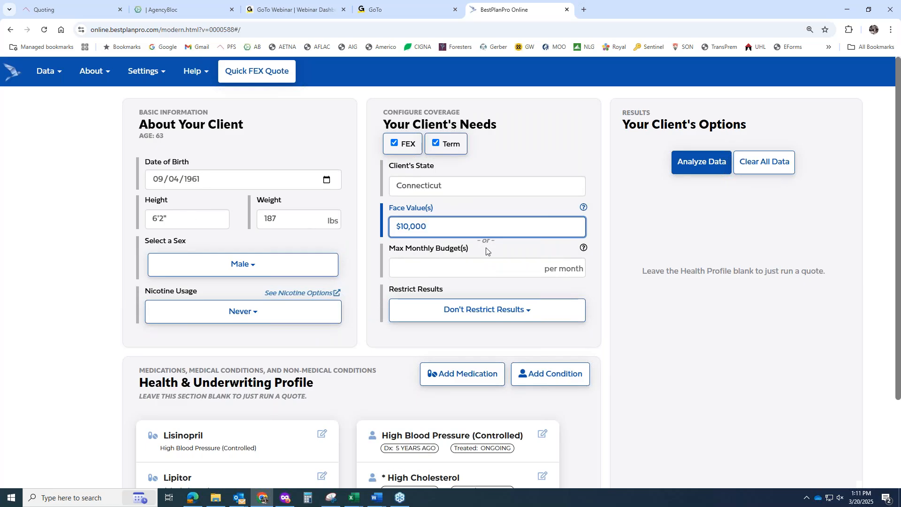
left_click(708, 162)
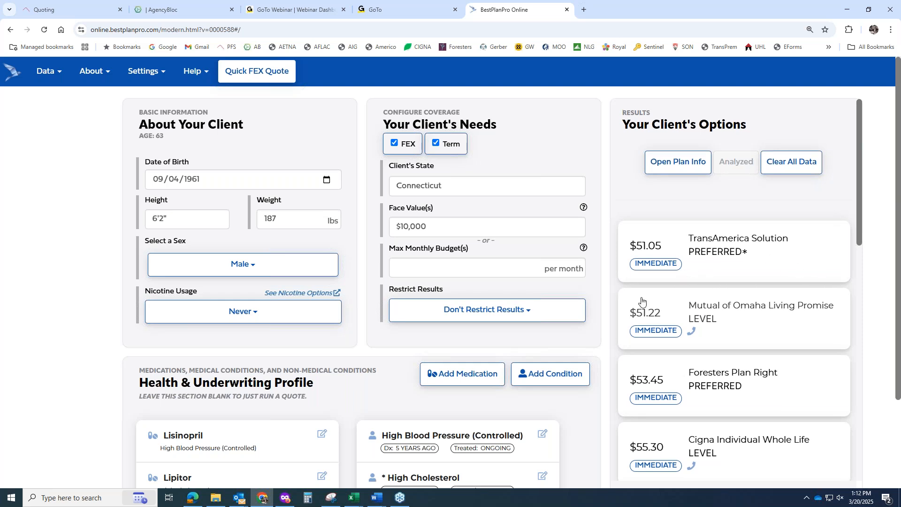
scroll(728, 291, "down", 1)
scroll(759, 273, "up", 1)
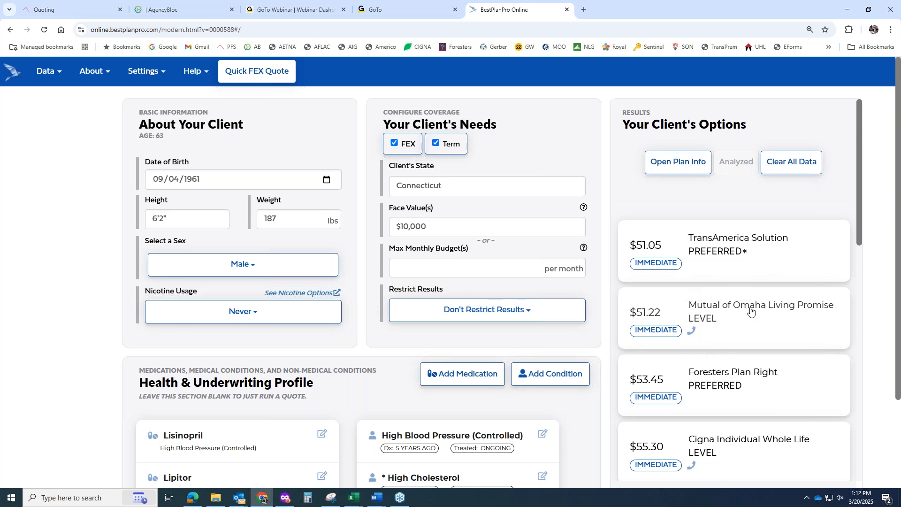
Step: Examine the full list of plan options, from the lowest-priced immediate plans to the graded and guaranteed issue plans
scroll(732, 305, "down", 1)
scroll(694, 282, "up", 1)
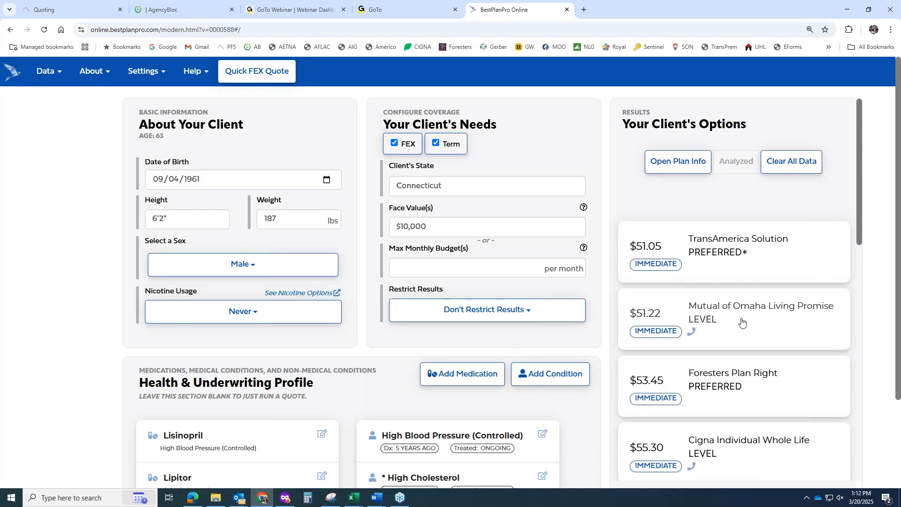
scroll(730, 339, "down", 1)
scroll(730, 339, "down", 2)
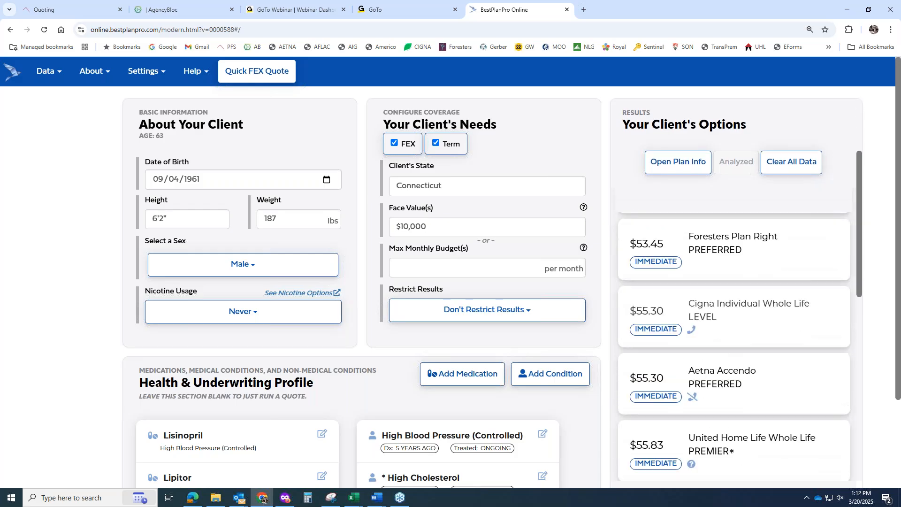
scroll(750, 324, "down", 4)
scroll(718, 300, "down", 4)
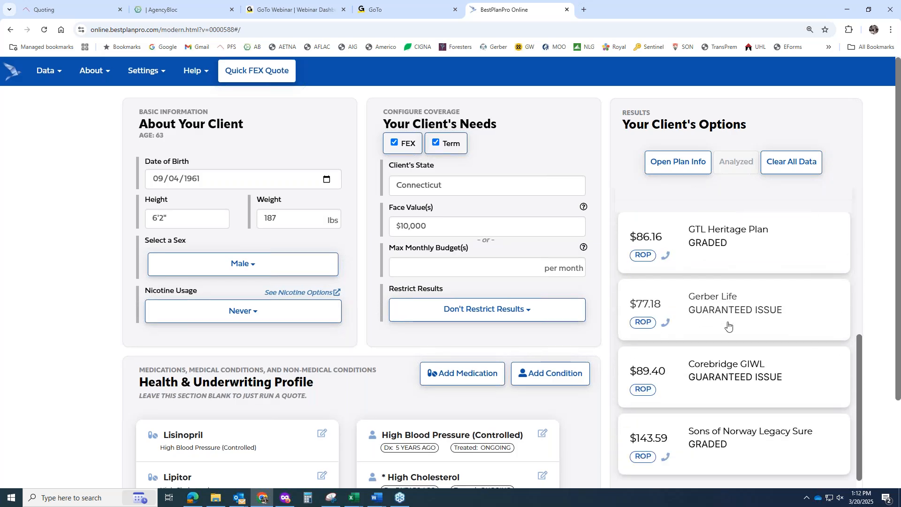
scroll(726, 315, "down", 2)
scroll(742, 372, "up", 5)
scroll(742, 370, "up", 6)
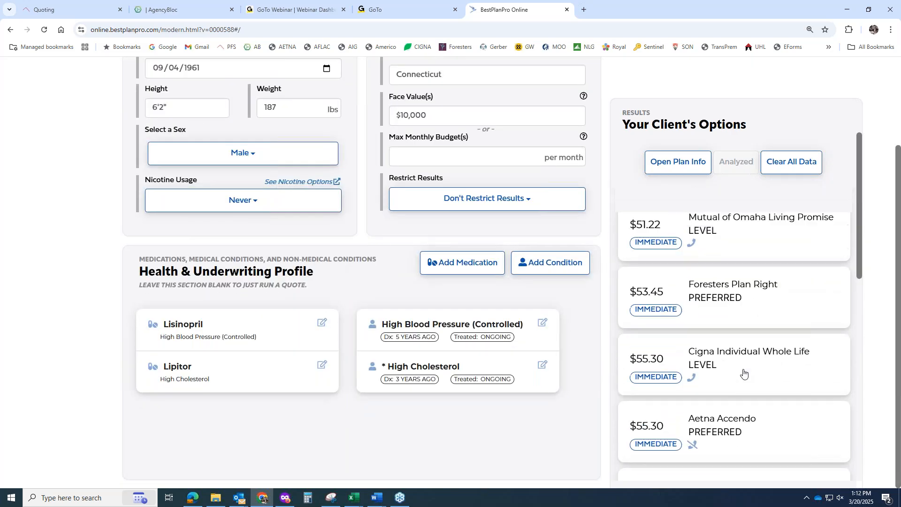
mouse_move(678, 264)
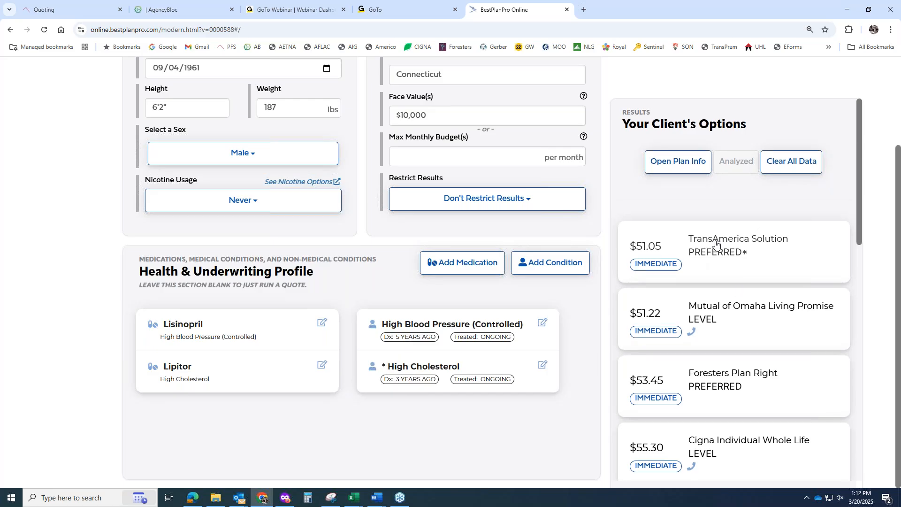
scroll(715, 243, "up", 3)
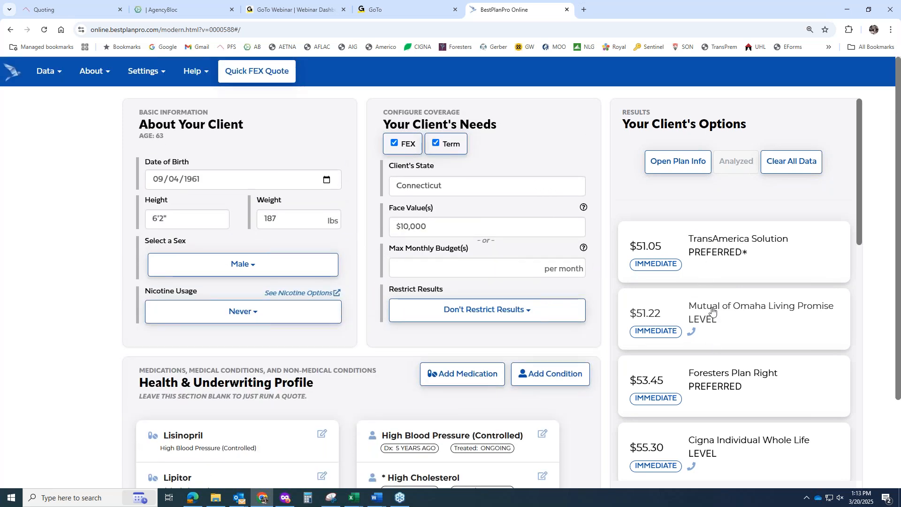
Step: Open the TransAmerica Solution PREFERRED plan info and review its payment-mode pricing, payment options, telephone interview, riders and replacement policy
left_click(705, 245)
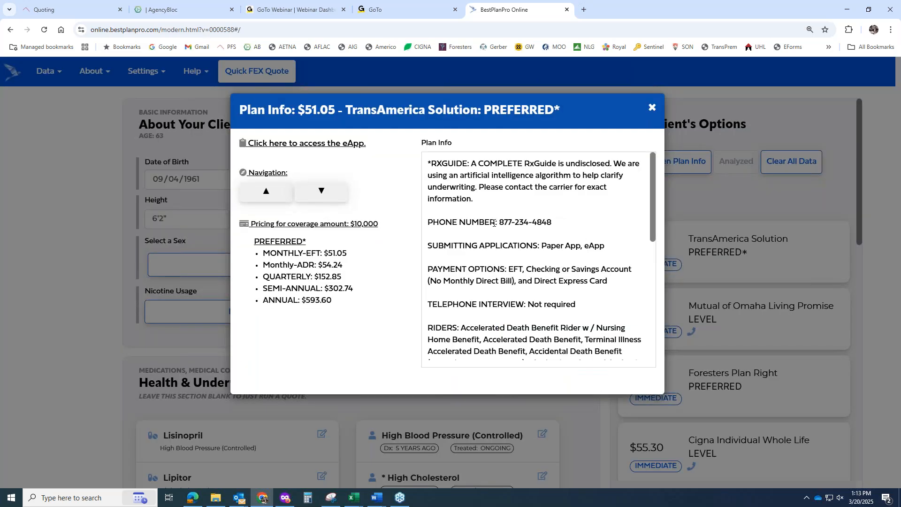
left_click_drag(350, 256, 259, 257)
left_click(324, 276)
left_click_drag(651, 187, 649, 193)
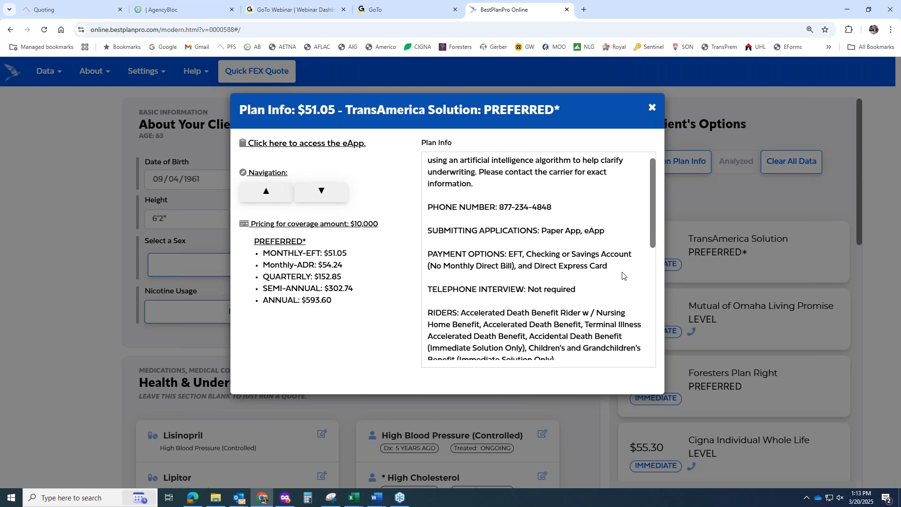
scroll(519, 250, "down", 2)
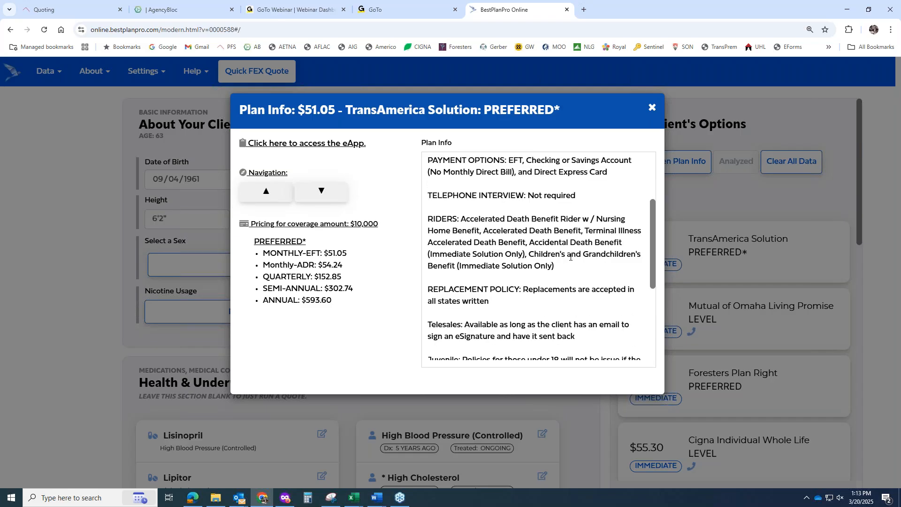
scroll(574, 272, "up", 3)
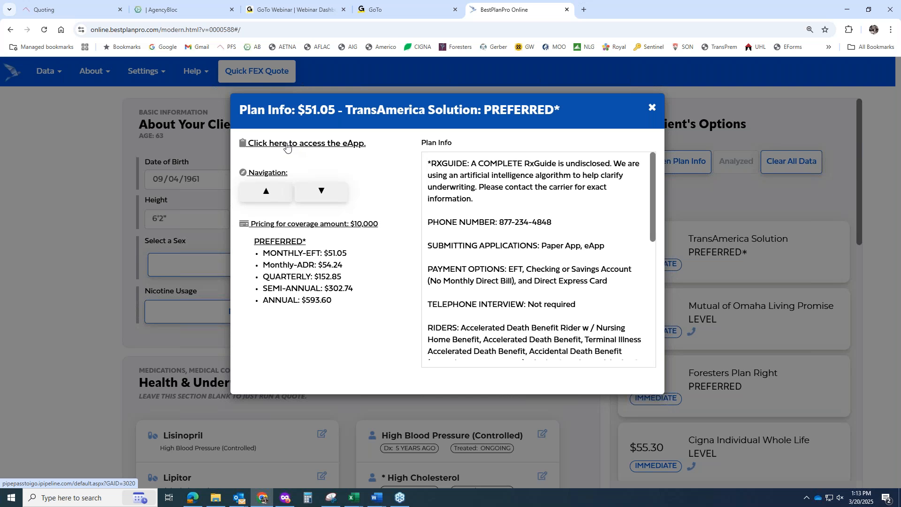
Step: Open the eApp page for TransAmerica Solution, then close that page and the plan info
left_click(311, 146)
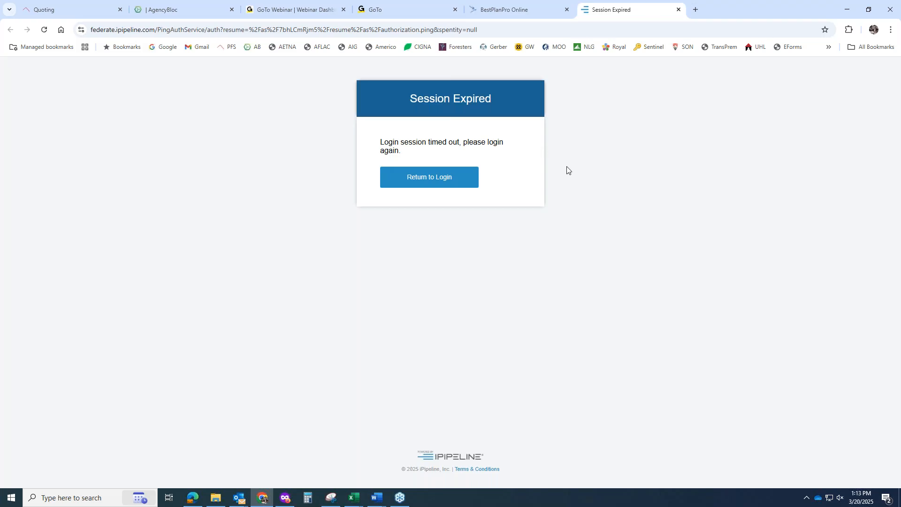
left_click(679, 10)
left_click(722, 262)
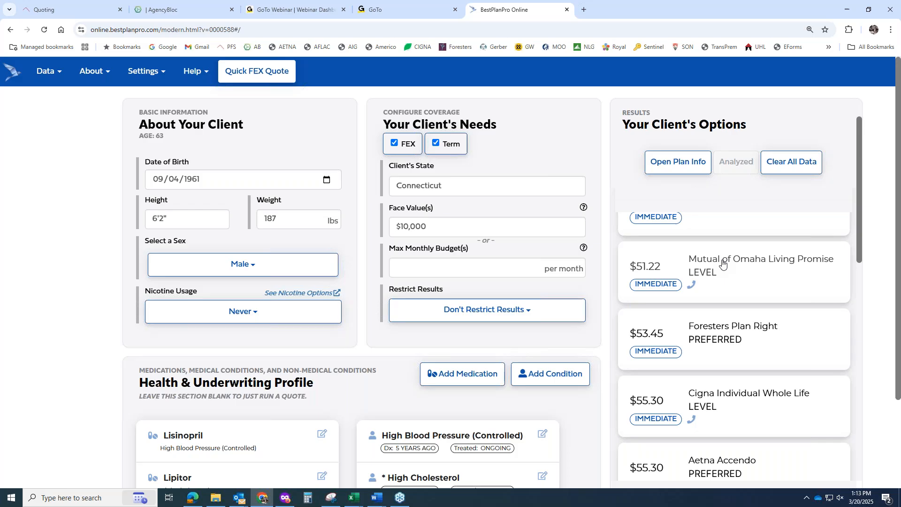
Step: Review the Mutual of Omaha Living Promise LEVEL plan info and check its eApp page, closing both when done
left_click(722, 262)
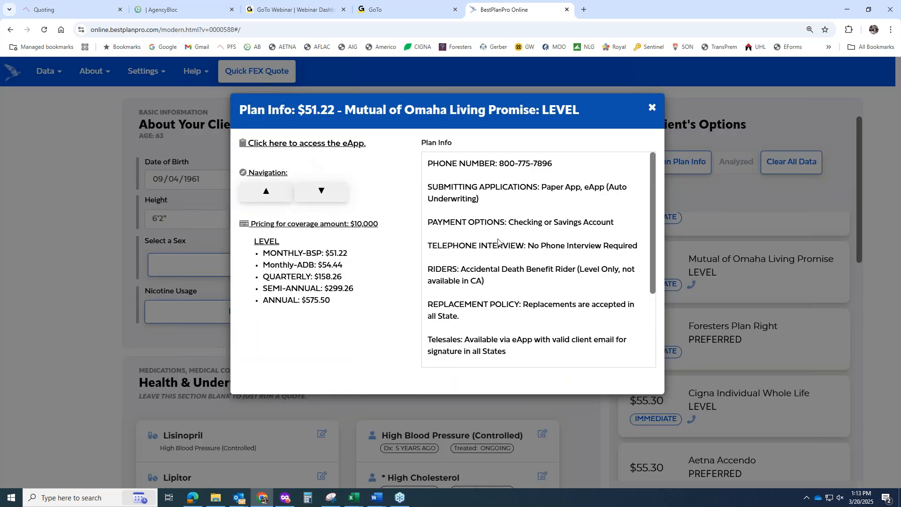
scroll(500, 244, "down", 3)
scroll(500, 263, "up", 3)
left_click(290, 145)
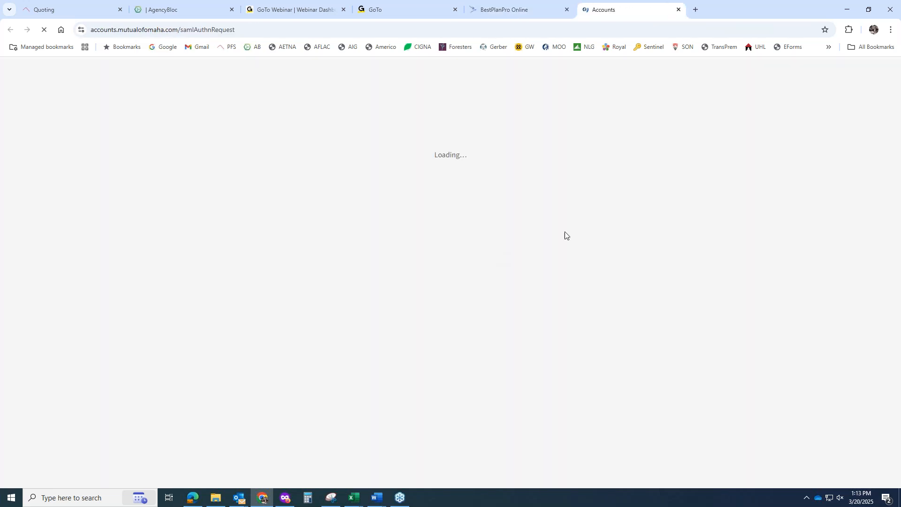
left_click(678, 10)
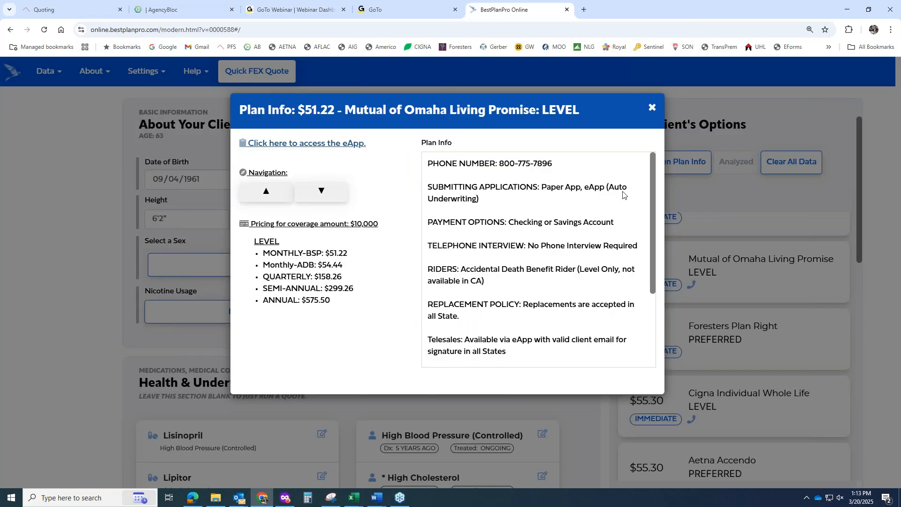
left_click(768, 282)
Step: Check the plan info of United Home Life Whole Life and Corebridge SimpliNow Legacy for an eApp link, closing each one
scroll(750, 305, "down", 4)
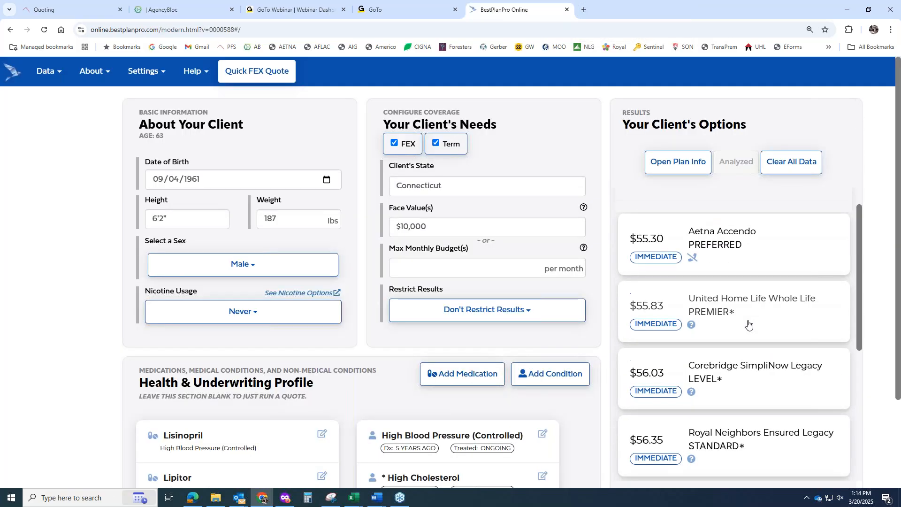
scroll(748, 324, "down", 1)
left_click(749, 263)
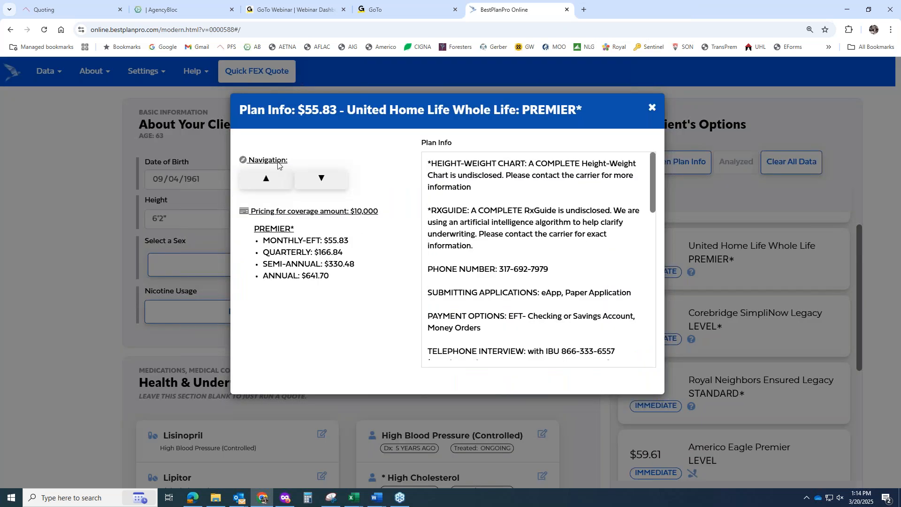
left_click(652, 108)
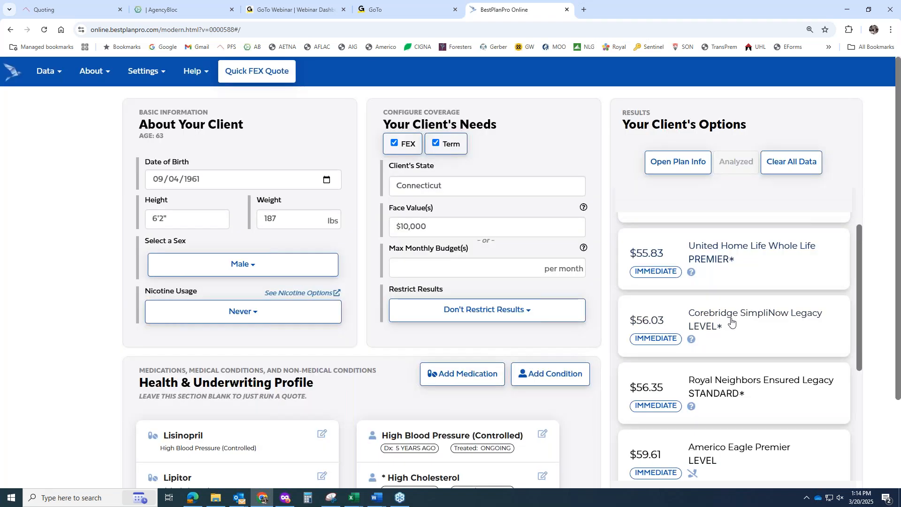
left_click(731, 322)
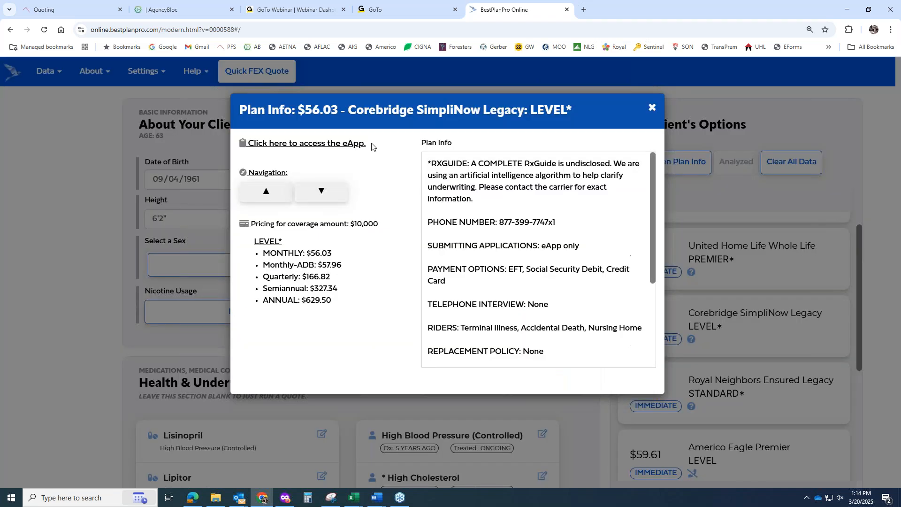
left_click(652, 108)
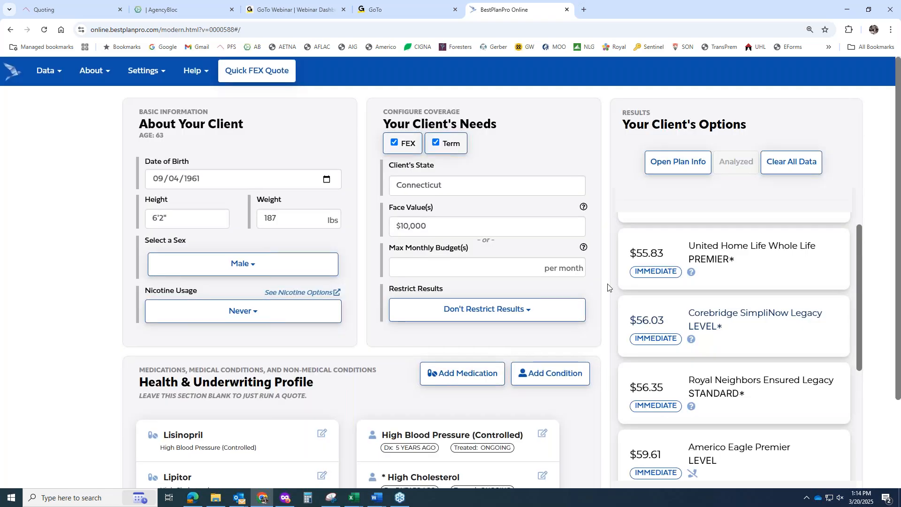
scroll(608, 287, "down", 2)
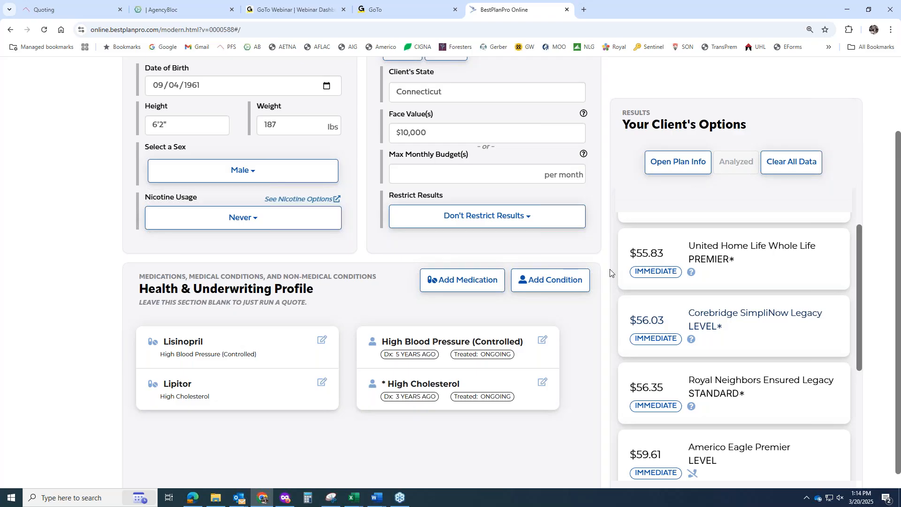
scroll(612, 259, "up", 2)
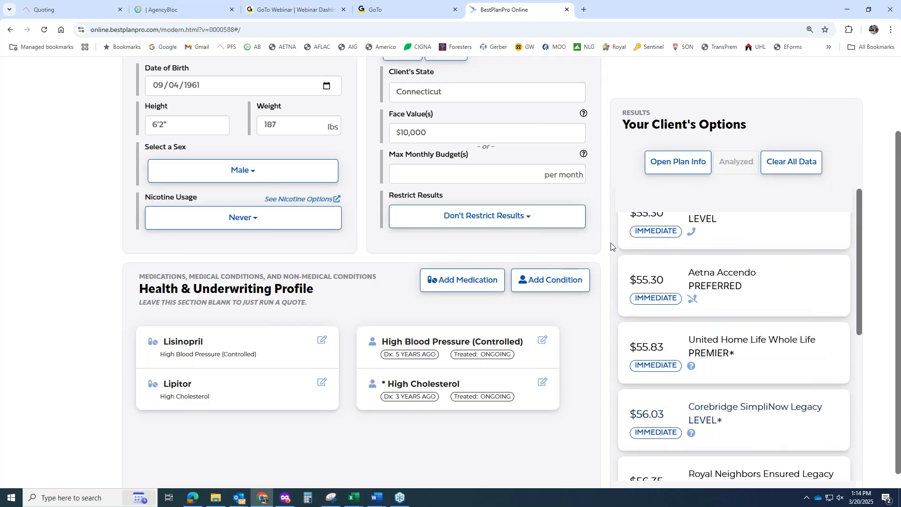
scroll(612, 202, "up", 5)
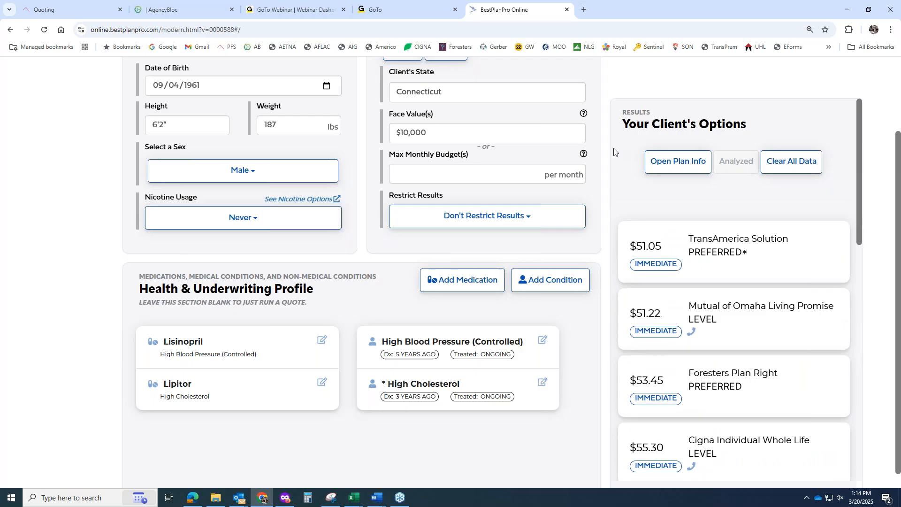
scroll(615, 167, "up", 2)
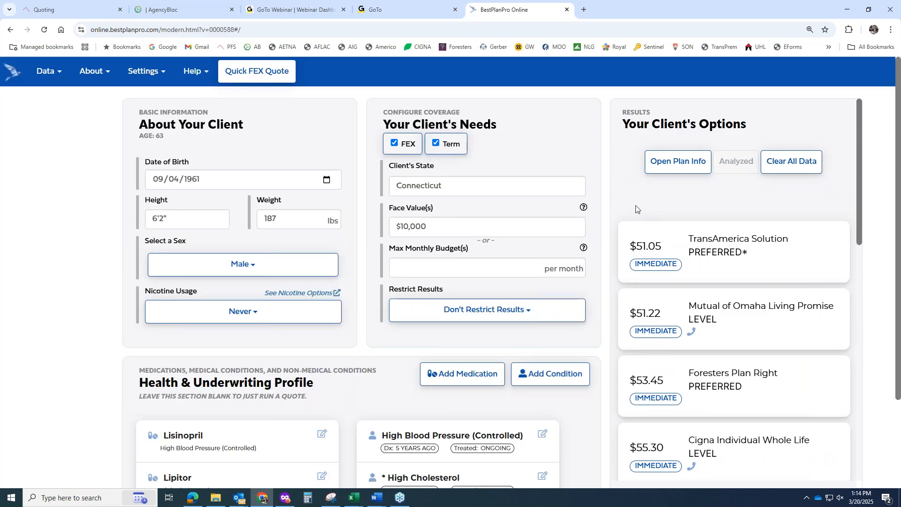
Step: Open the available products settings and review which final expense products are enabled, closing the list when done
left_click(145, 75)
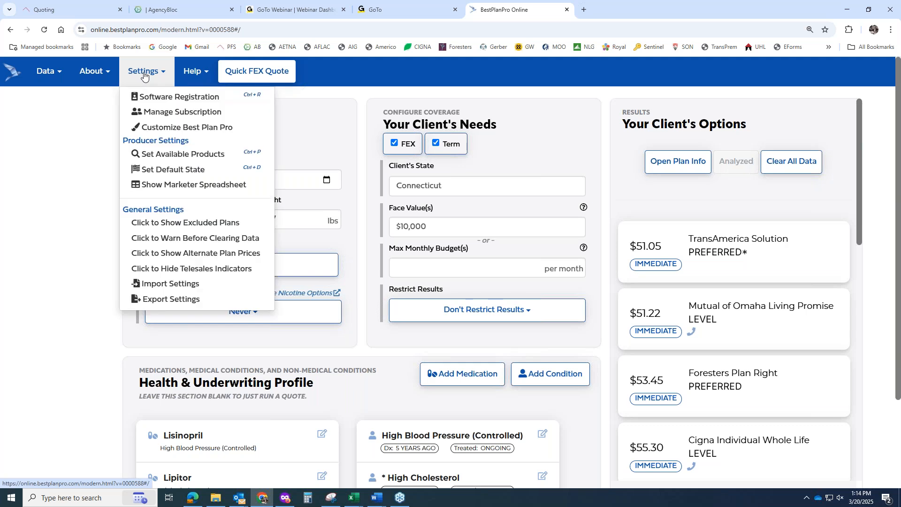
left_click(162, 157)
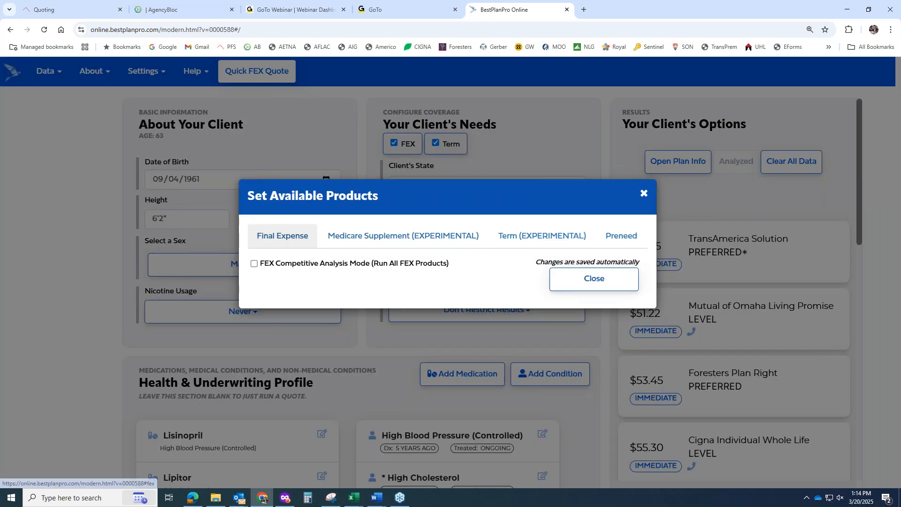
scroll(274, 221, "down", 3)
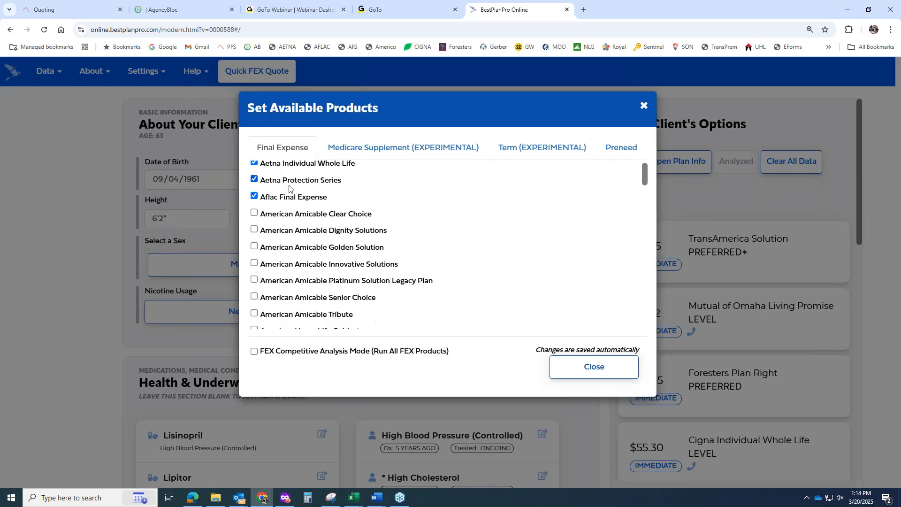
scroll(274, 230, "down", 3)
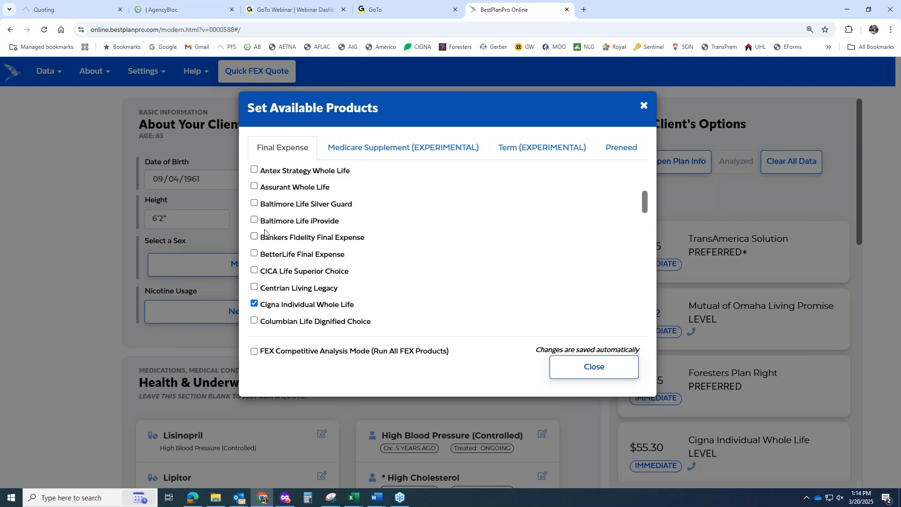
scroll(289, 257, "down", 2)
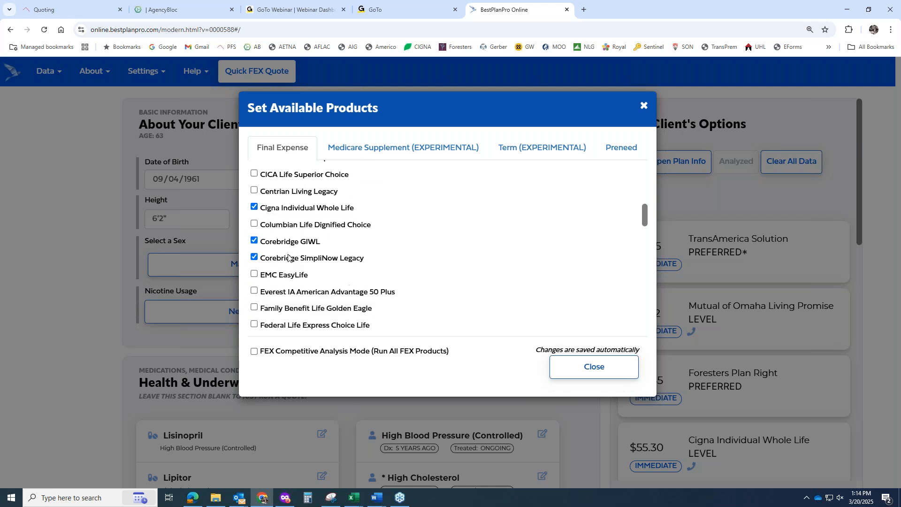
scroll(286, 254, "down", 1)
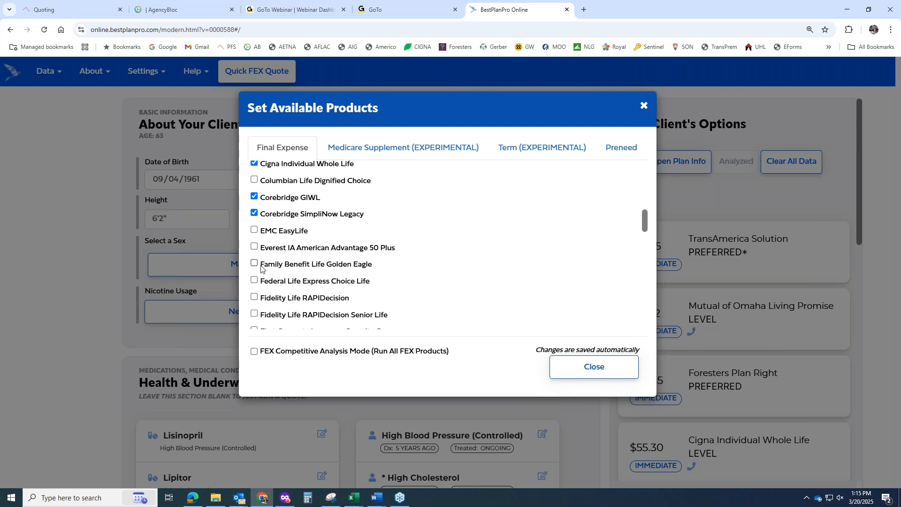
scroll(327, 255, "down", 2)
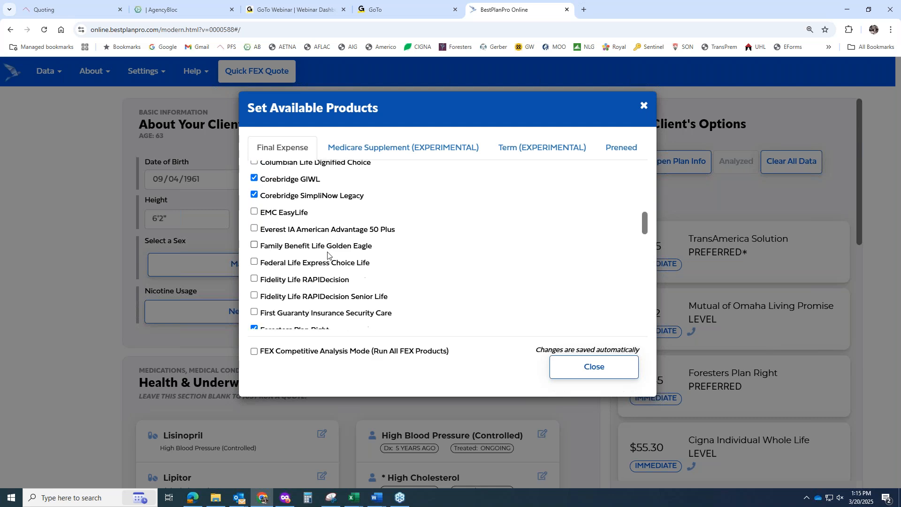
scroll(327, 255, "down", 1)
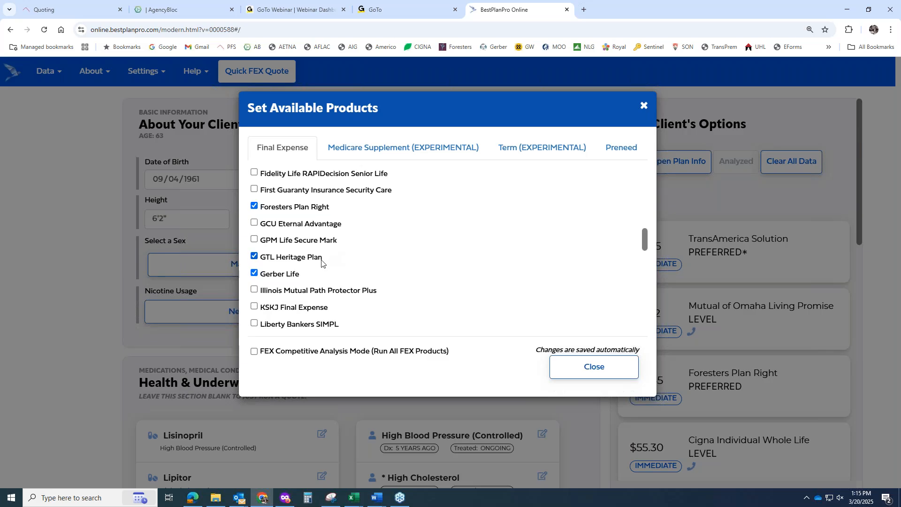
scroll(322, 258, "down", 2)
scroll(322, 263, "down", 1)
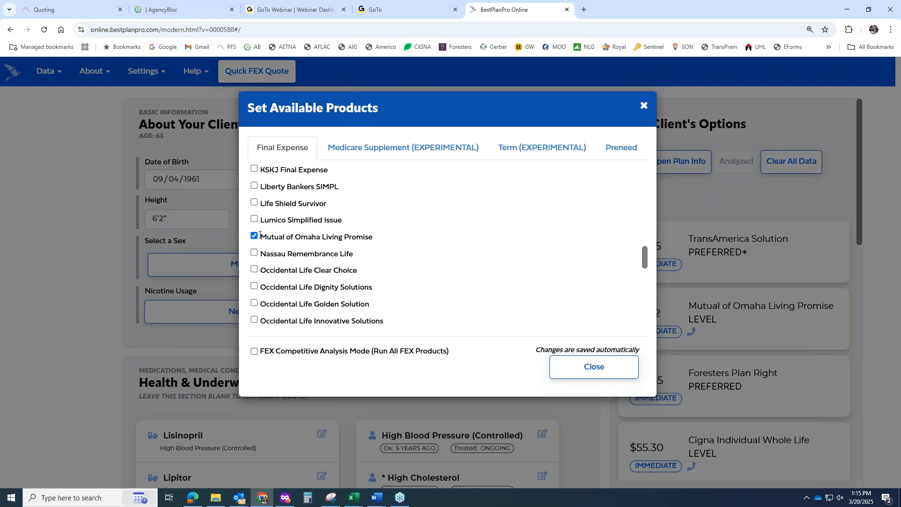
scroll(322, 262, "up", 3)
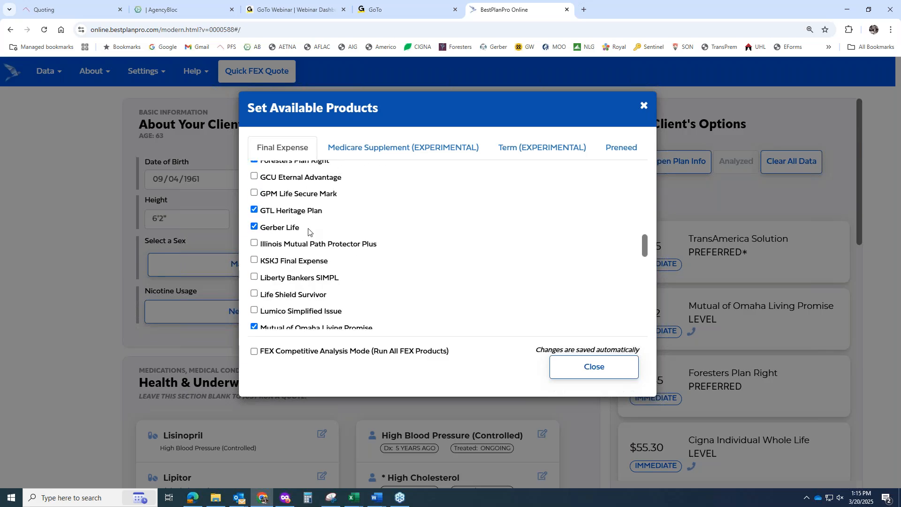
scroll(305, 258, "down", 1)
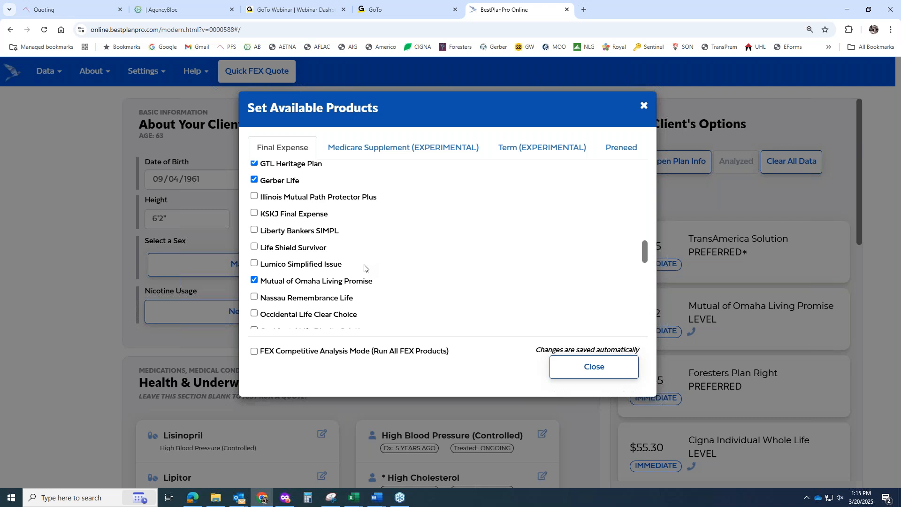
scroll(363, 268, "down", 6)
scroll(364, 269, "down", 3)
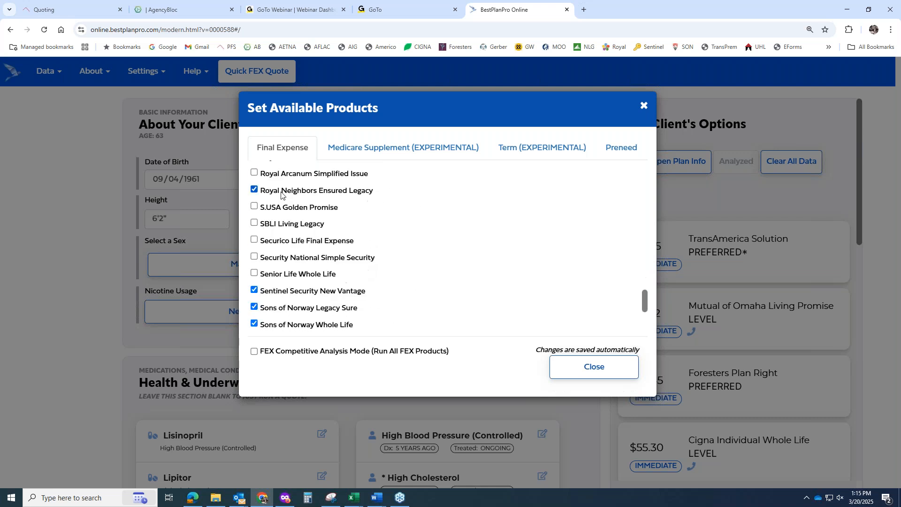
scroll(383, 238, "down", 3)
scroll(389, 244, "down", 1)
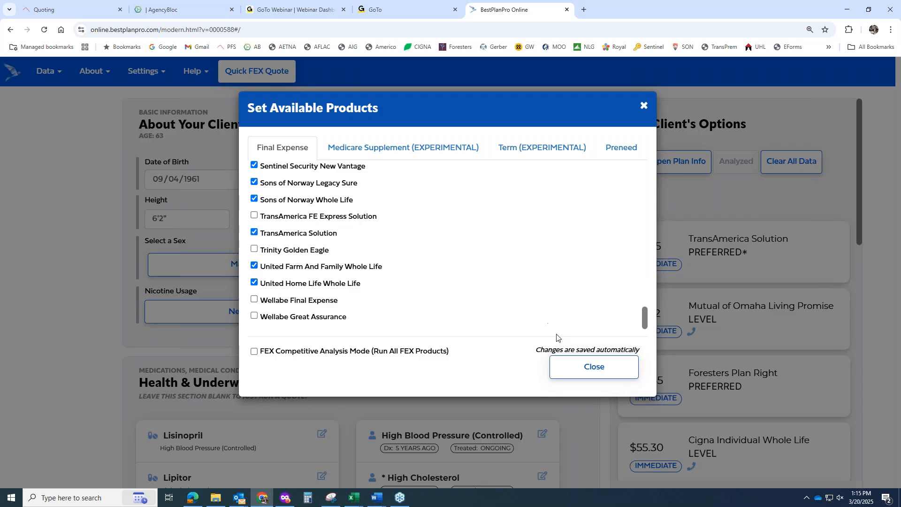
left_click(587, 366)
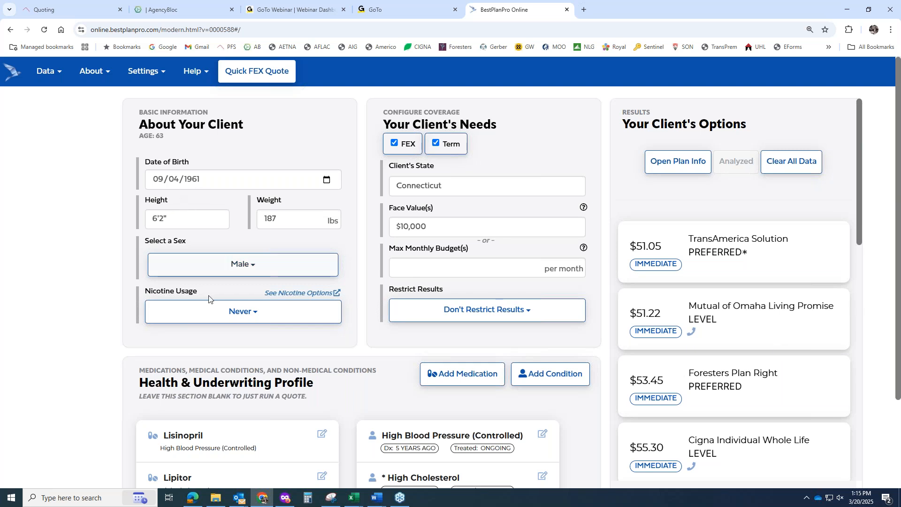
Step: Look over the client's medications and conditions, and recheck the TransAmerica Solution PREFERRED plan info, closing it when done
scroll(394, 343, "down", 1)
scroll(394, 342, "down", 3)
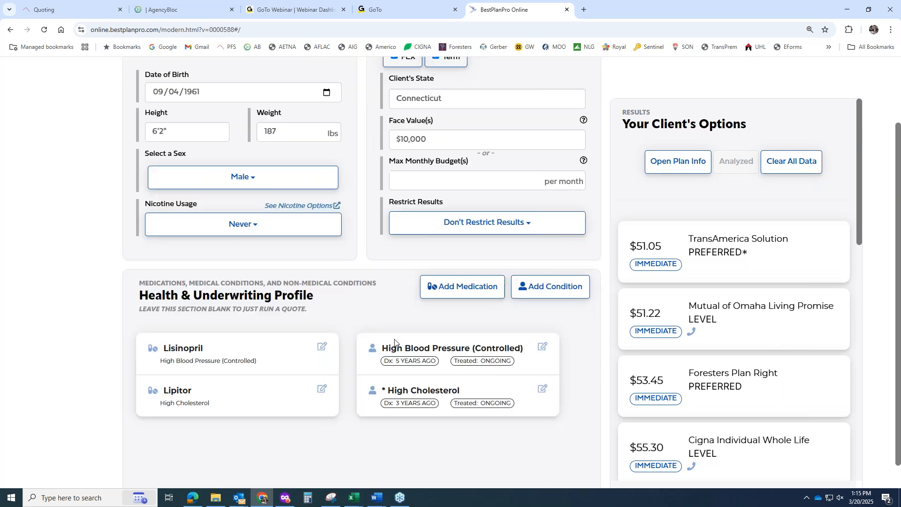
scroll(375, 281, "up", 3)
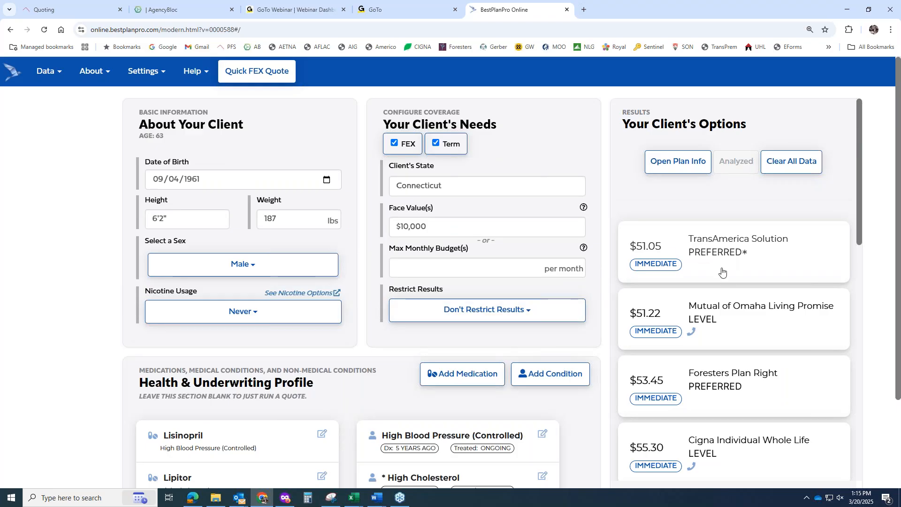
left_click(708, 245)
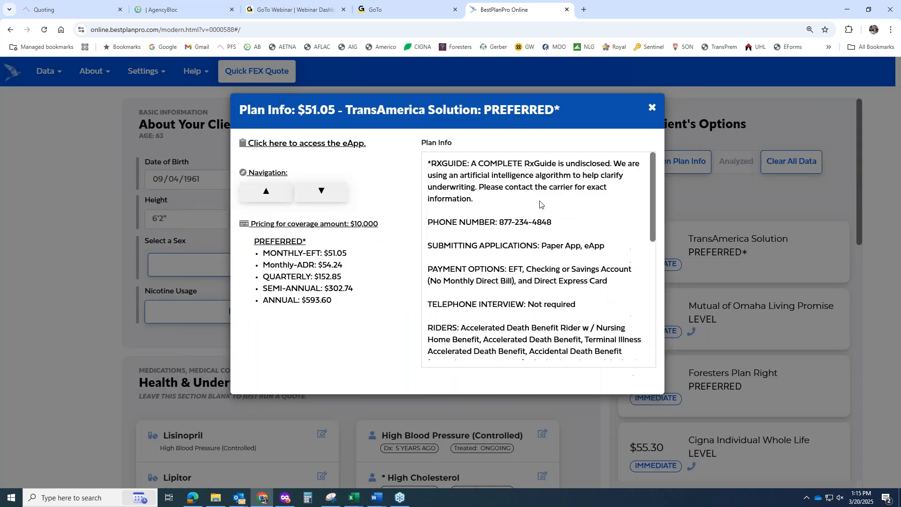
left_click(653, 109)
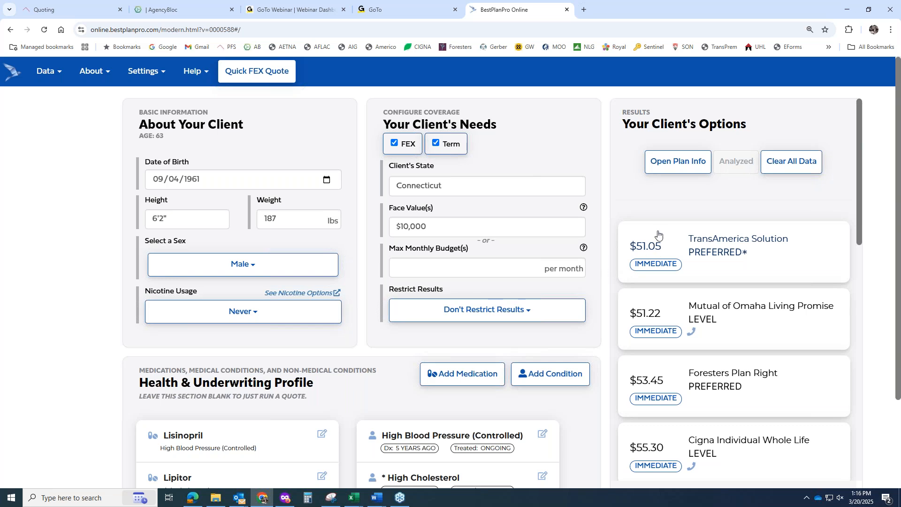
Step: Switch to the Best Plan Pro Final Expense PDF in Edge and read the Case Study #2 client details, conditions and prescriptions
left_click(458, 226)
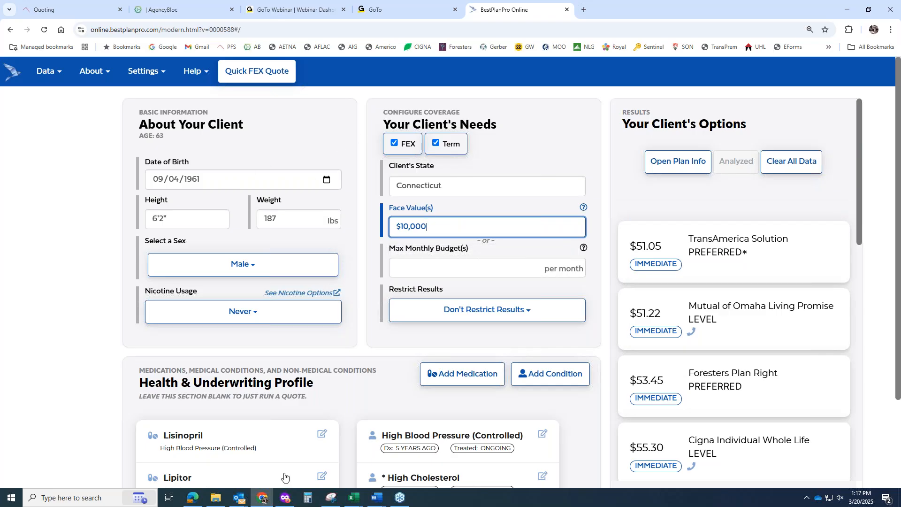
left_click(195, 501)
scroll(554, 262, "down", 6)
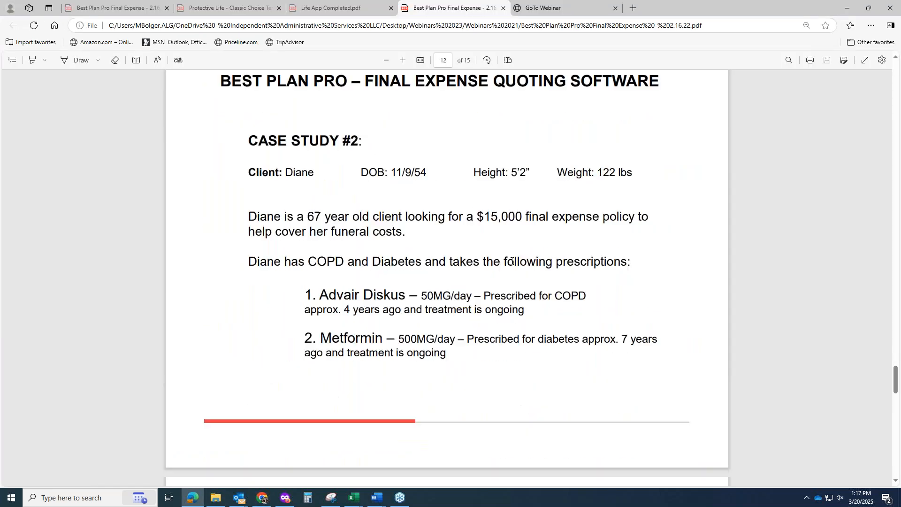
scroll(422, 183, "up", 1)
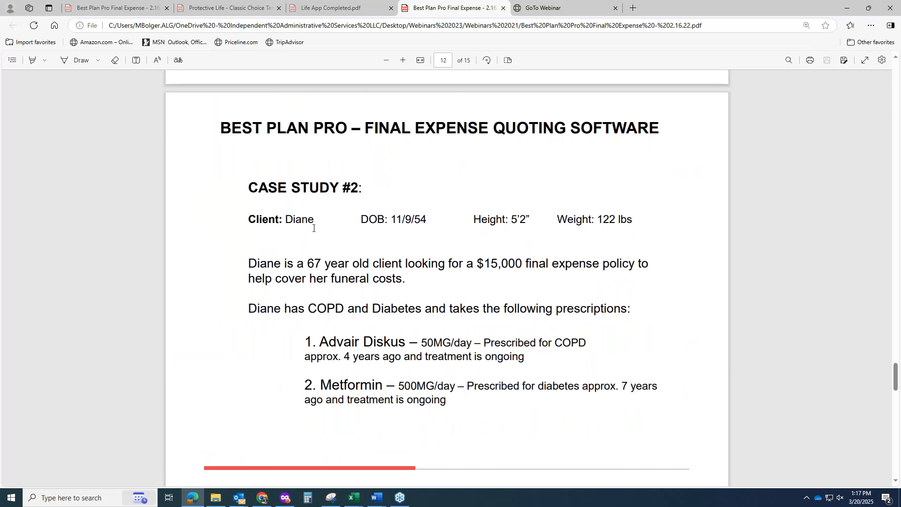
left_click_drag(346, 305, 308, 310)
left_click(397, 333)
Step: Back in BestPlanPro, enter the Case Study #2 client's date of birth, height 5'2" and weight 122 lbs, and set the sex to Female
left_click(263, 499)
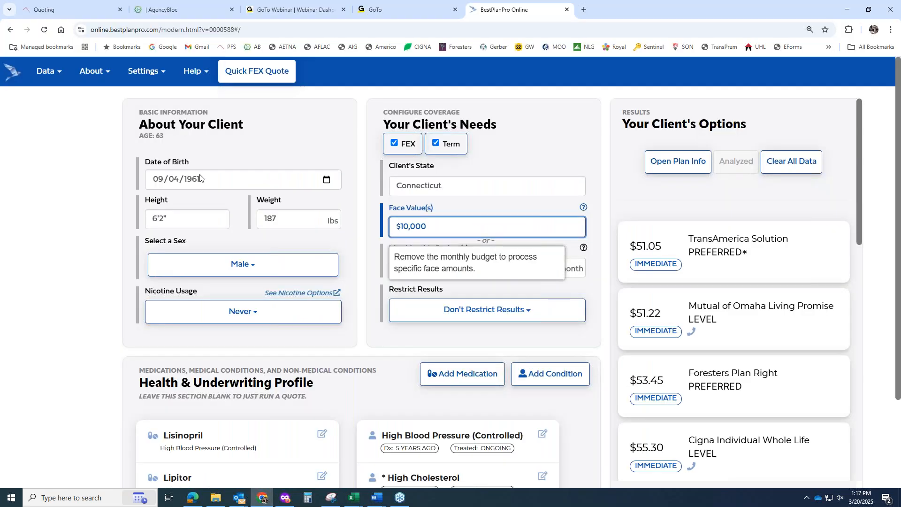
left_click(207, 182)
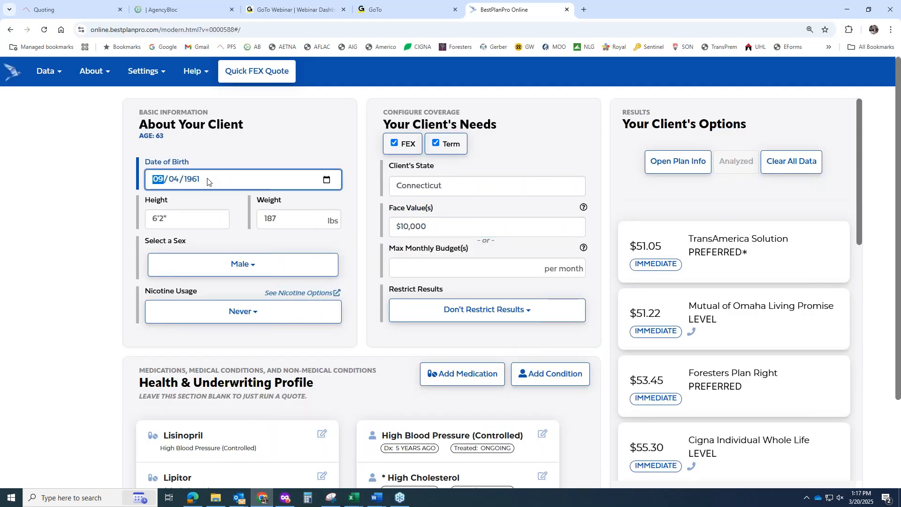
type("11/09/")
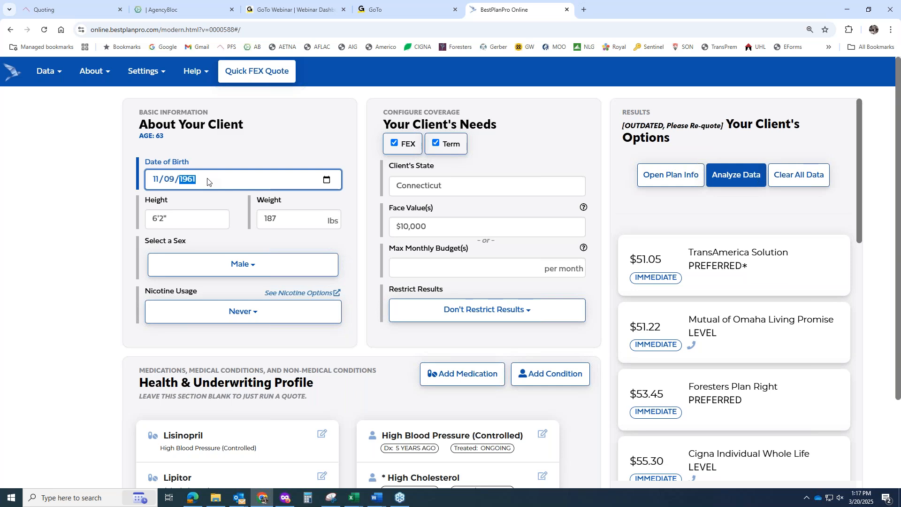
type("1954")
key("Tab")
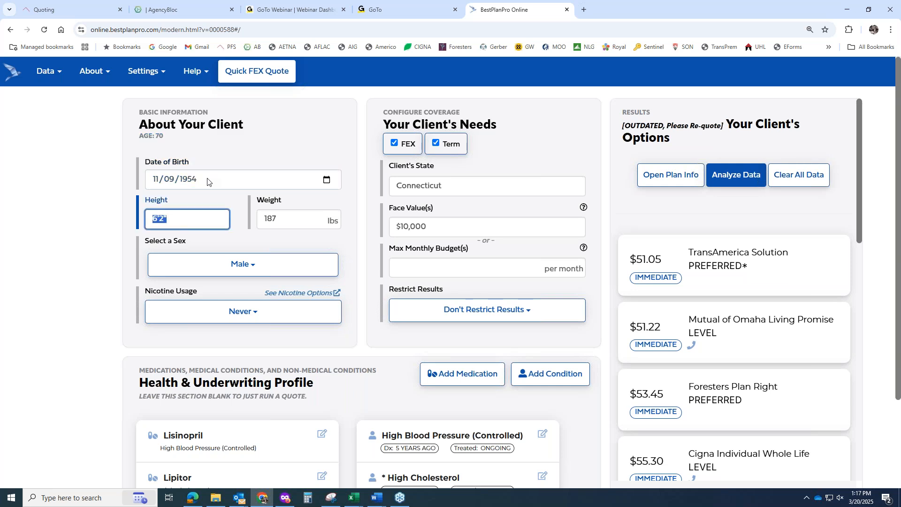
type("52")
key("Tab")
type("122")
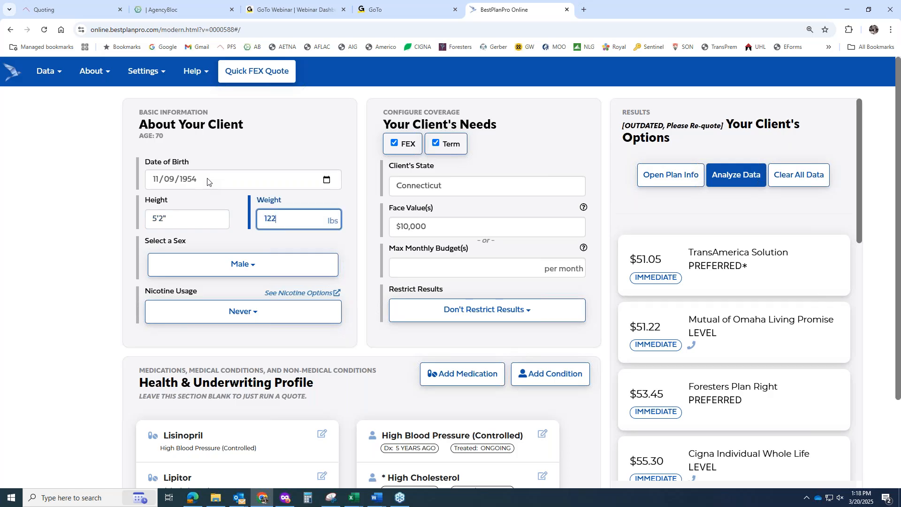
key("Tab")
left_click(242, 264)
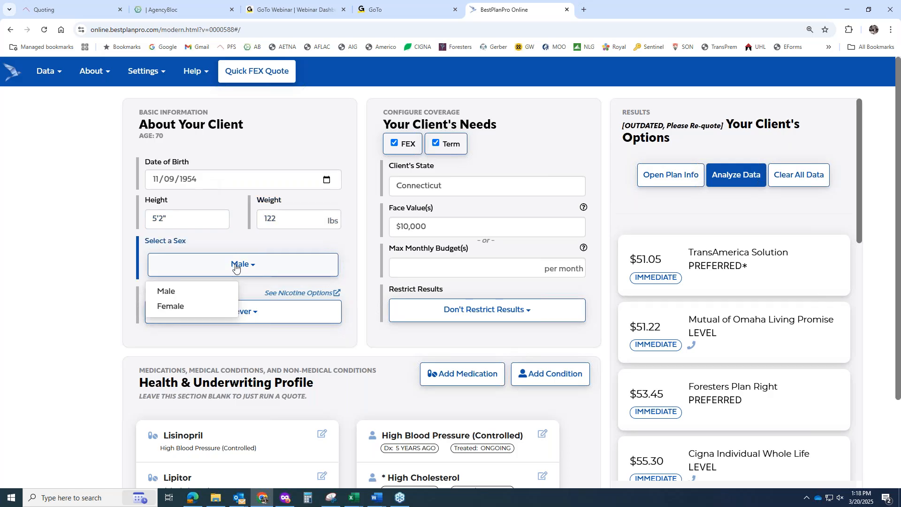
left_click(181, 307)
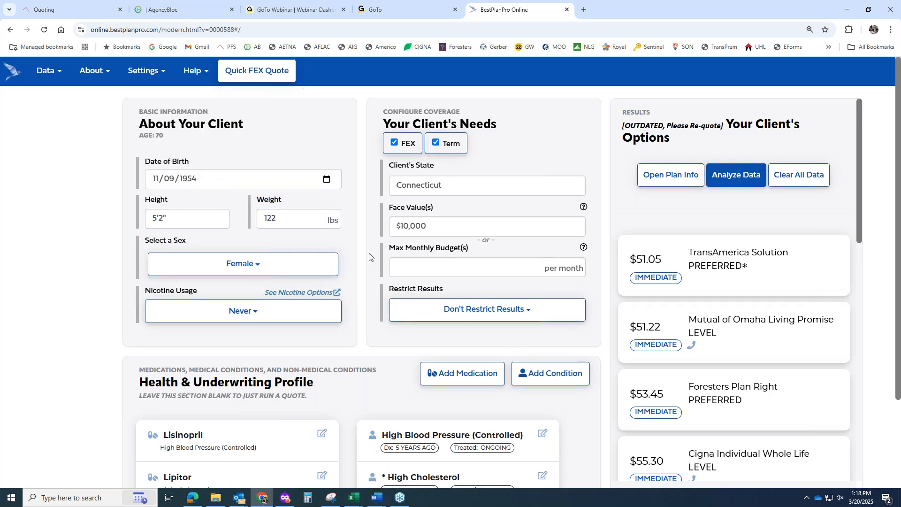
Step: Select Connecticut as the client's state and set the face value to $15,000
left_click(457, 185)
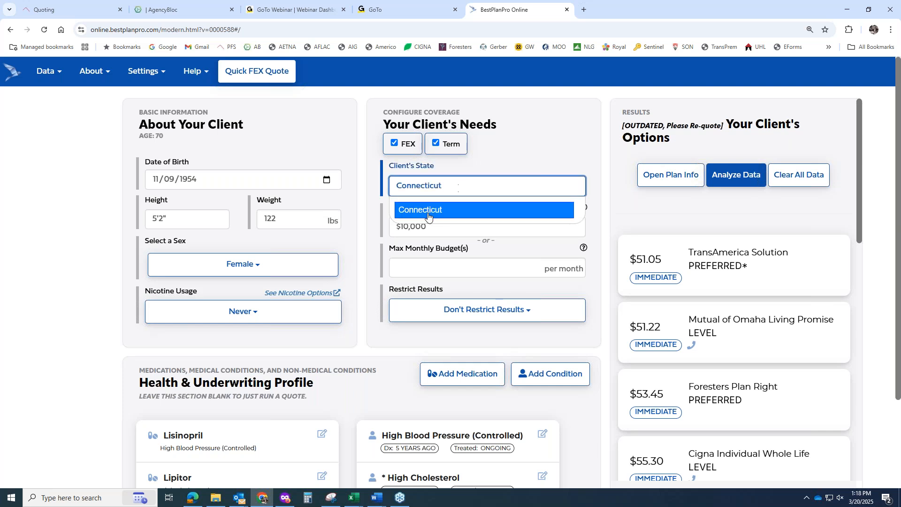
left_click(413, 209)
left_click(437, 228)
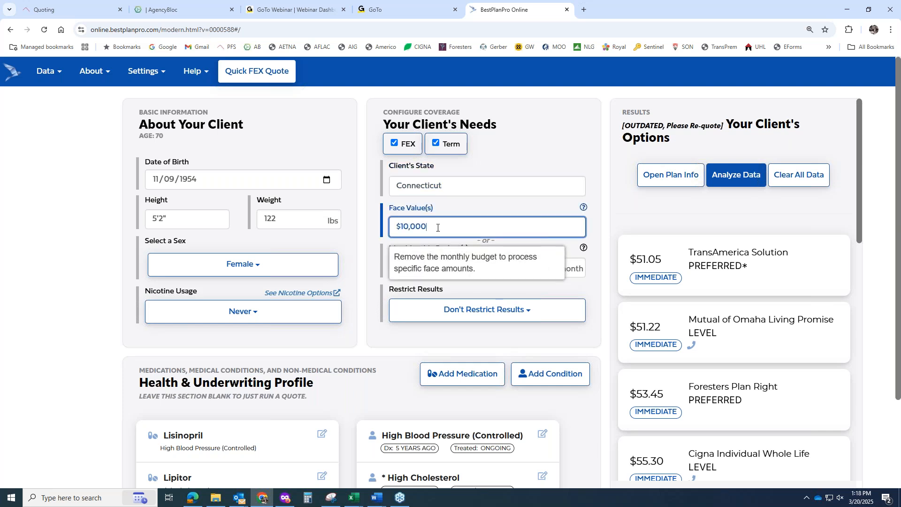
key("ctrl+a")
type("15000")
Step: Delete the High Blood Pressure (Controlled) and High Cholesterol conditions from the health profile
scroll(390, 367, "down", 1)
scroll(389, 367, "down", 2)
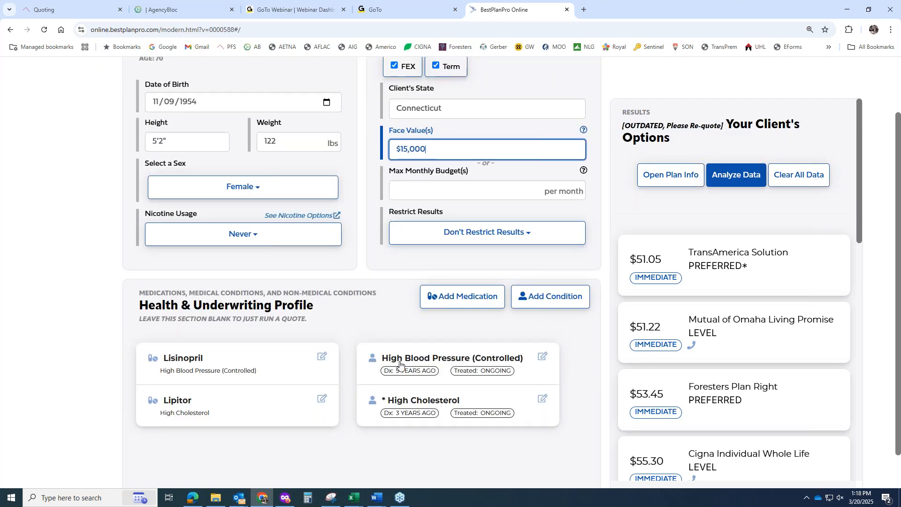
left_click(543, 365)
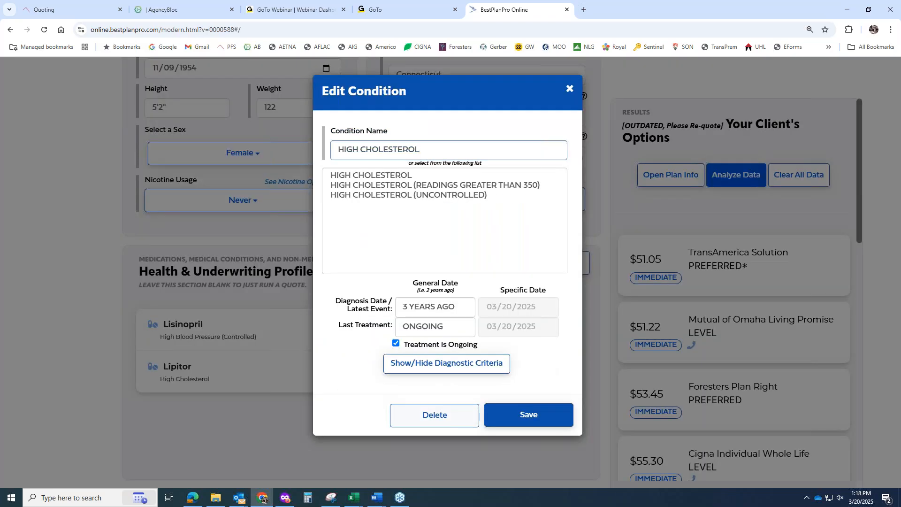
left_click(445, 418)
left_click(544, 325)
left_click(445, 418)
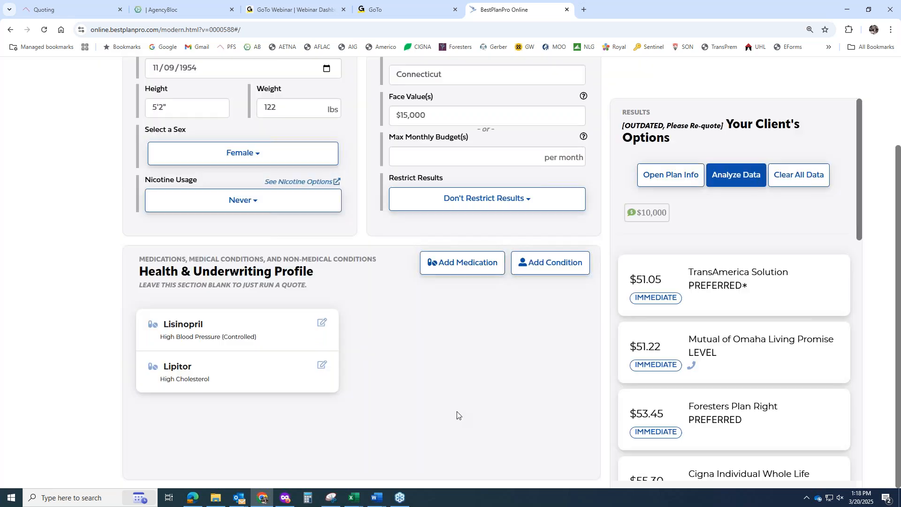
Step: Delete the Lisinopril and Lipitor medications from the health profile
left_click(327, 332)
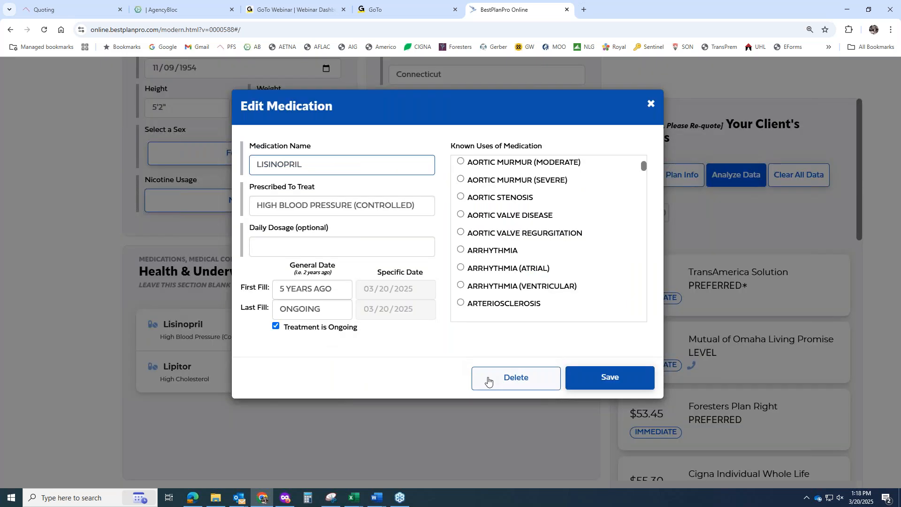
left_click(501, 378)
left_click(327, 333)
left_click(500, 383)
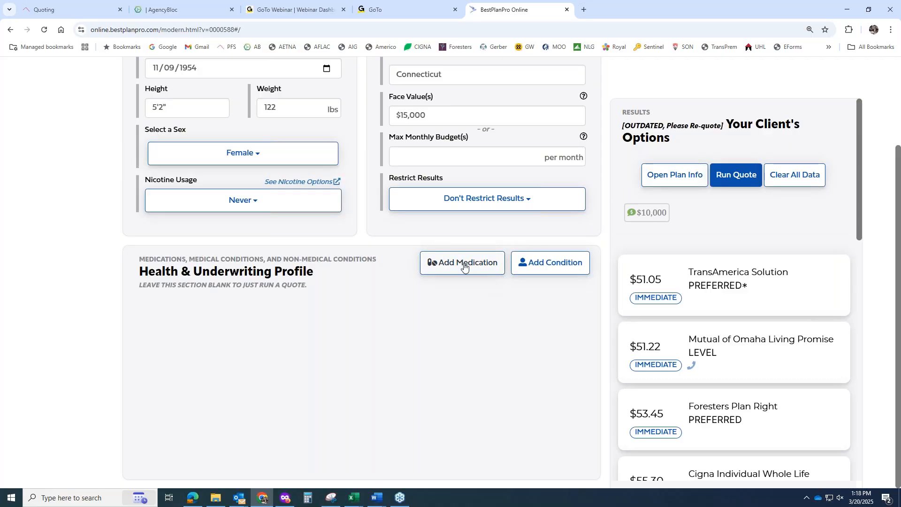
Step: Start a new medication entry for Advair Diskus, prescribed to treat Chronic Obstructive Respiratory Disease
left_click(464, 263)
type("ADVAIR")
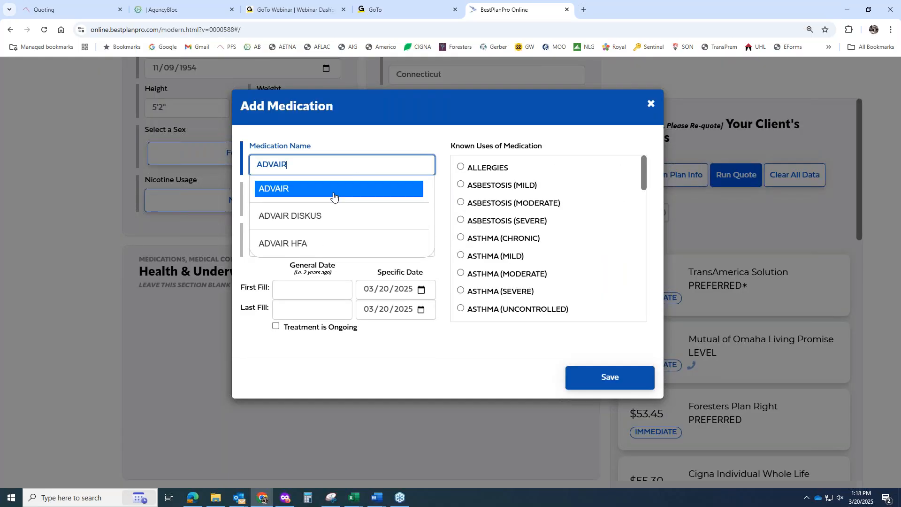
left_click(306, 216)
left_click(311, 206)
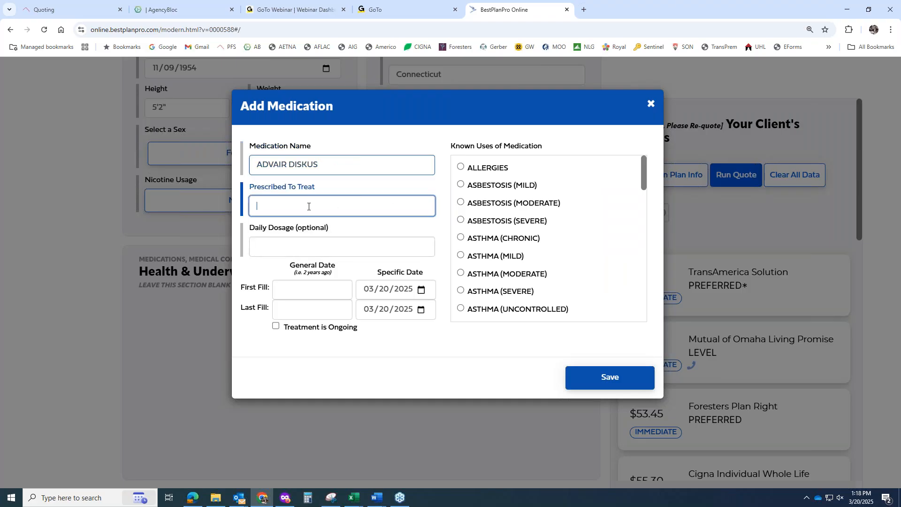
scroll(505, 225, "down", 1)
scroll(505, 225, "down", 3)
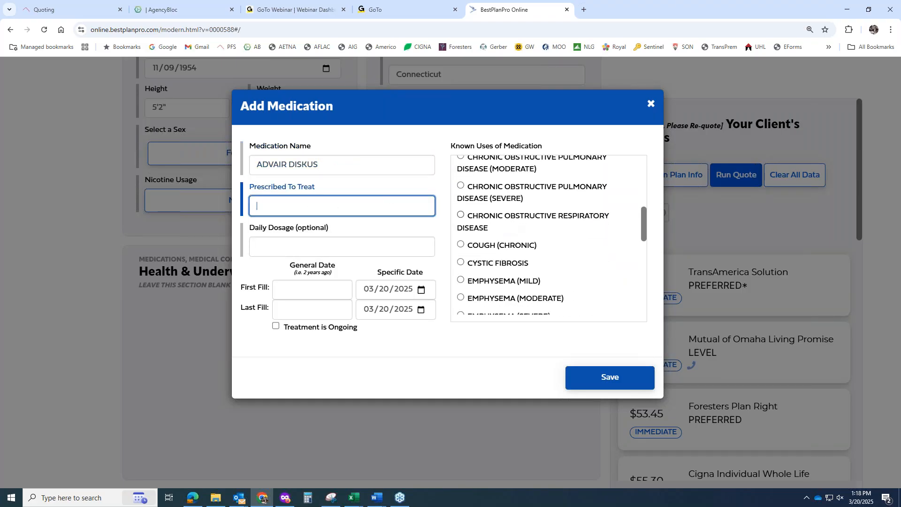
scroll(511, 225, "up", 1)
scroll(468, 266, "up", 1)
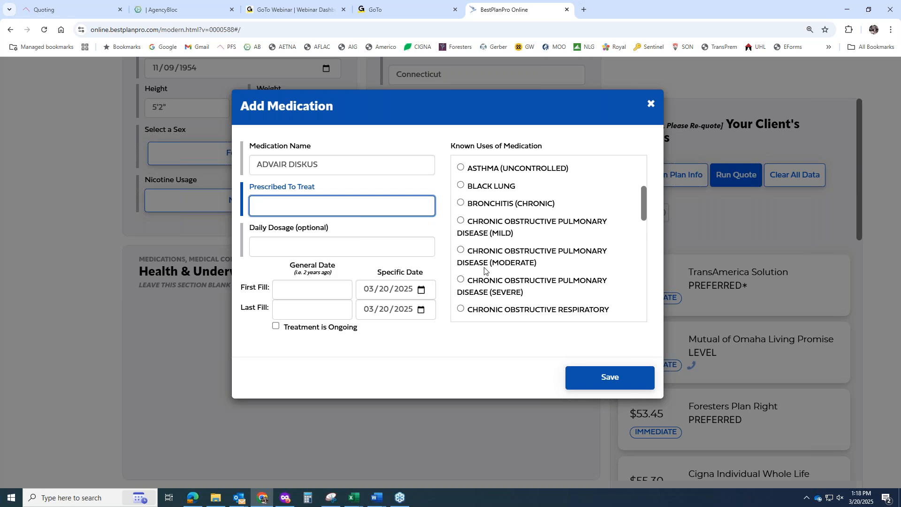
scroll(467, 265, "down", 2)
left_click(468, 265)
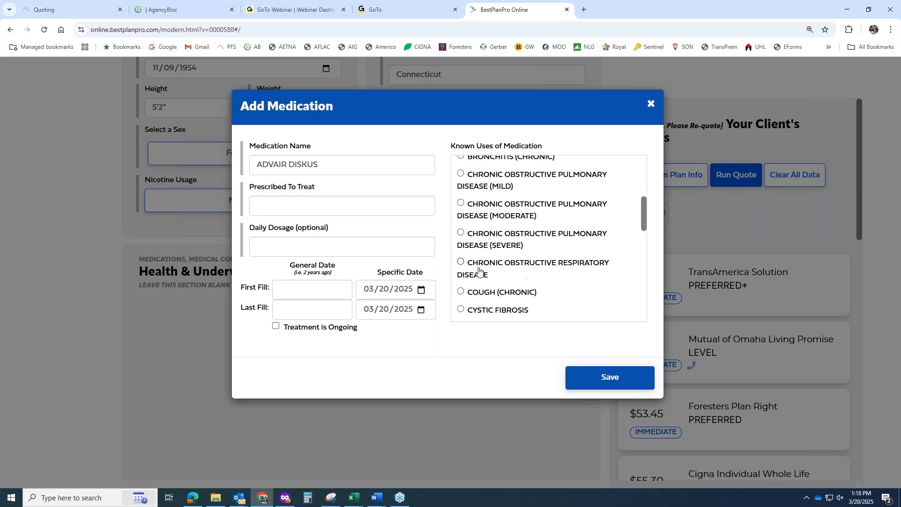
Step: Set the Advair Diskus first fill to 4 years ago, mark the treatment as ongoing, and save the medication
left_click(296, 290)
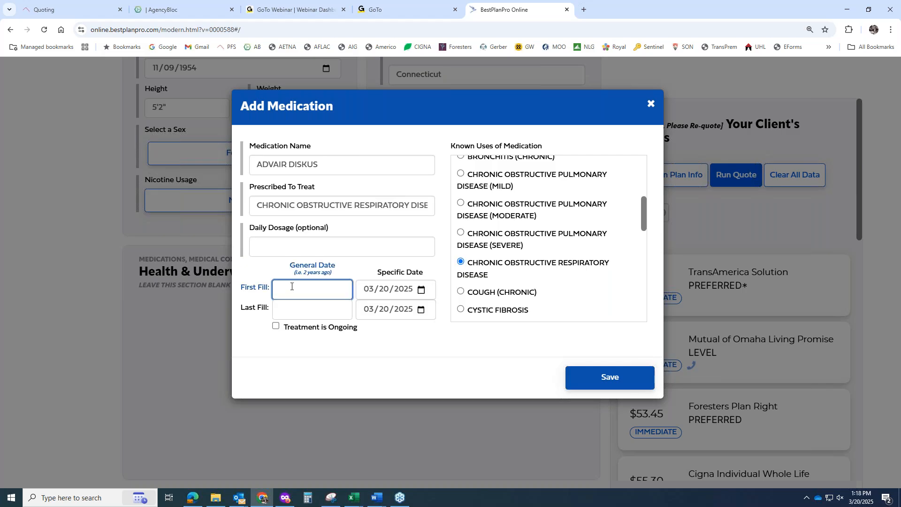
type("4 YEARS")
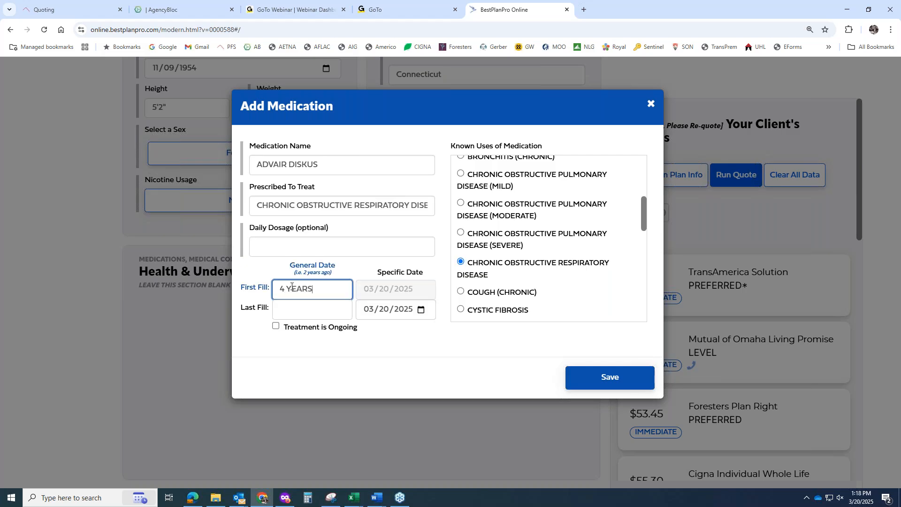
type(" AGO")
left_click(275, 325)
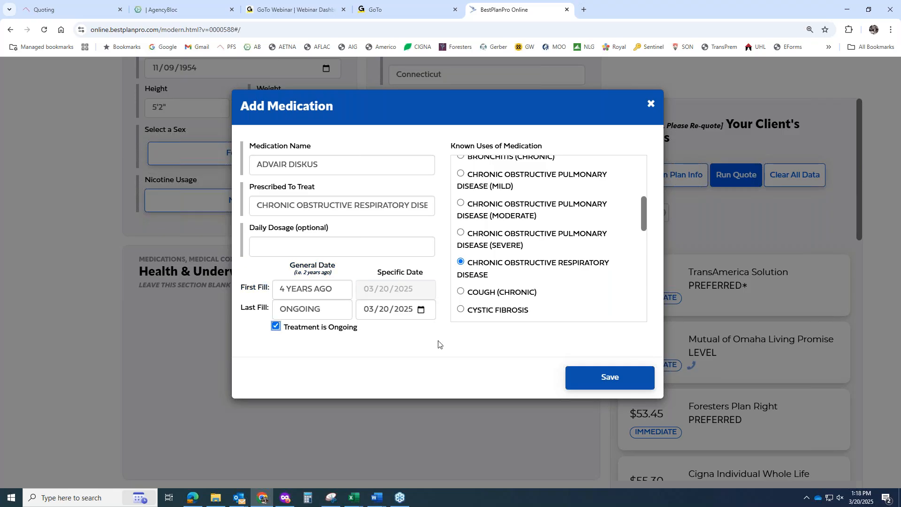
left_click(595, 378)
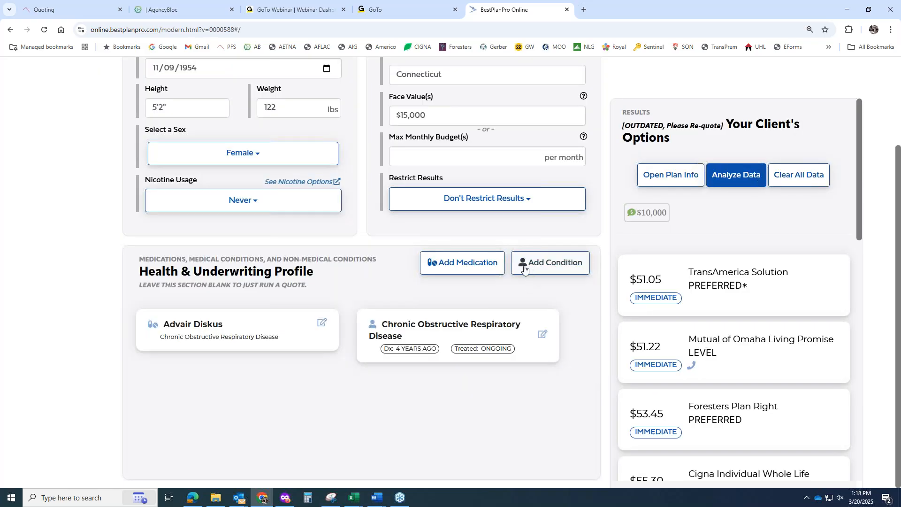
Step: Start another medication entry for Metformin, prescribed to treat Diabetes
left_click(479, 263)
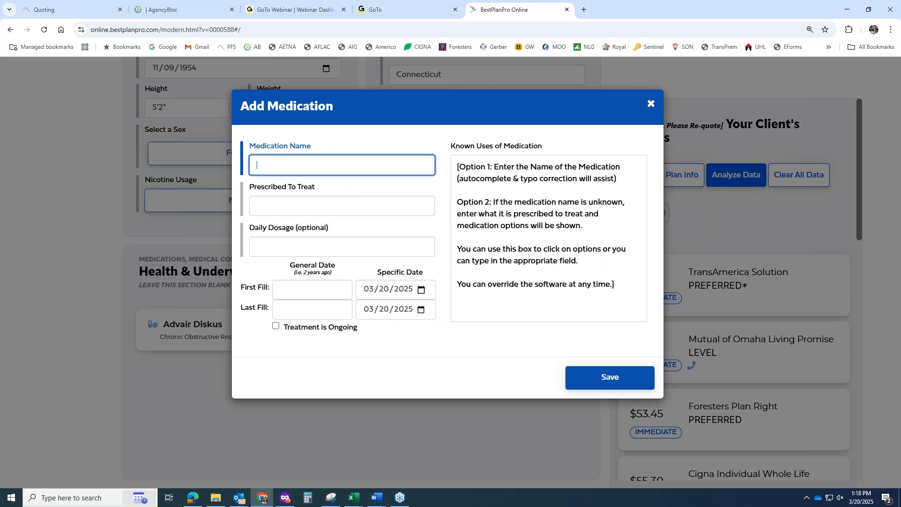
type("METFORM")
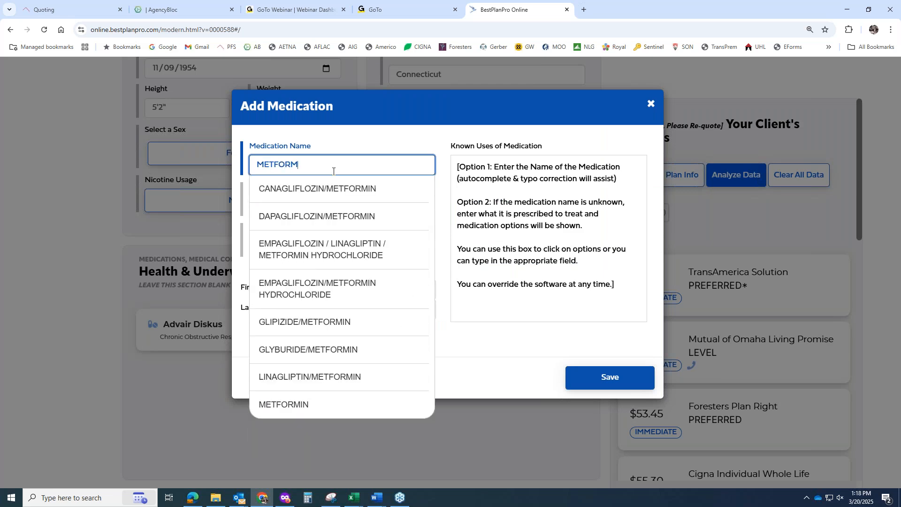
left_click(291, 403)
left_click(339, 207)
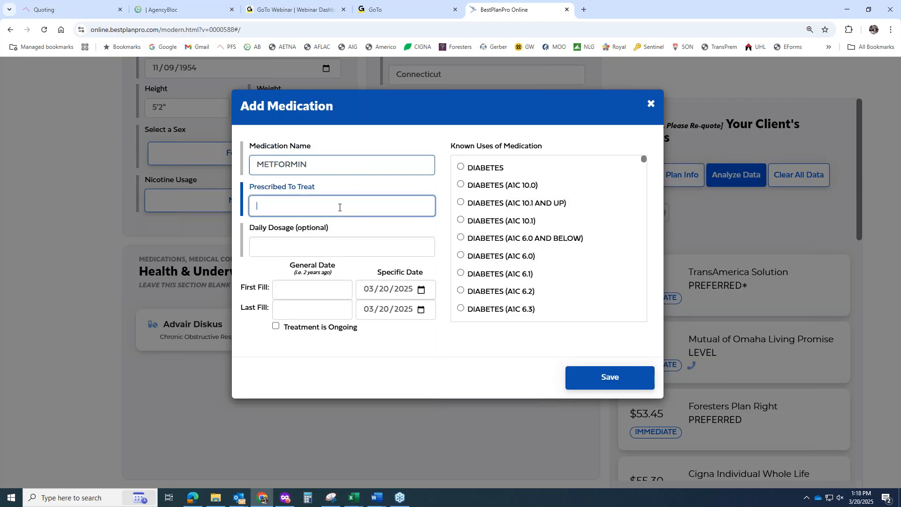
left_click(460, 167)
Step: Set the Metformin first fill to 7 years ago, mark the treatment as ongoing, and save the medication
left_click(322, 288)
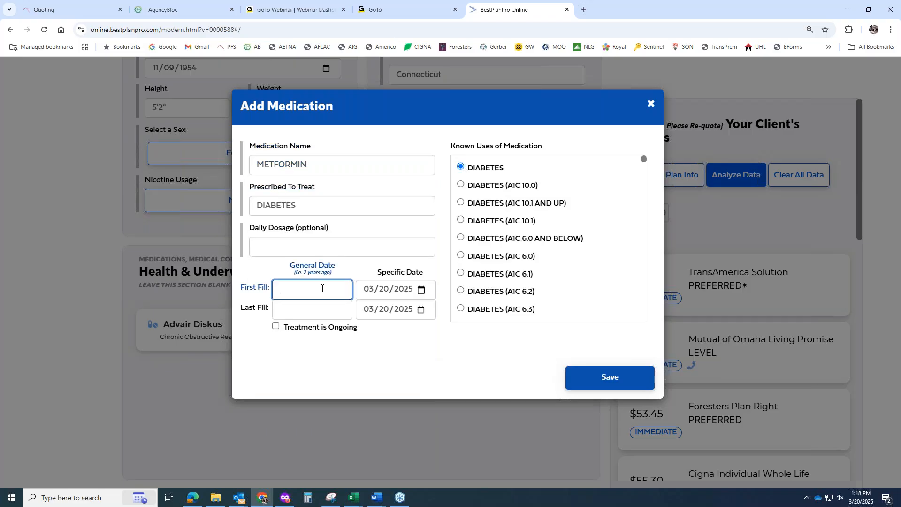
type("7 YEARS AGO")
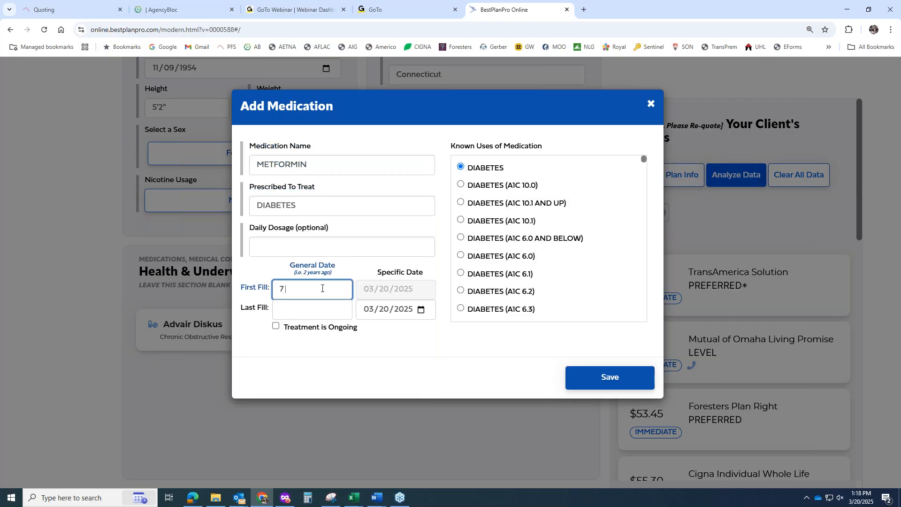
left_click(275, 326)
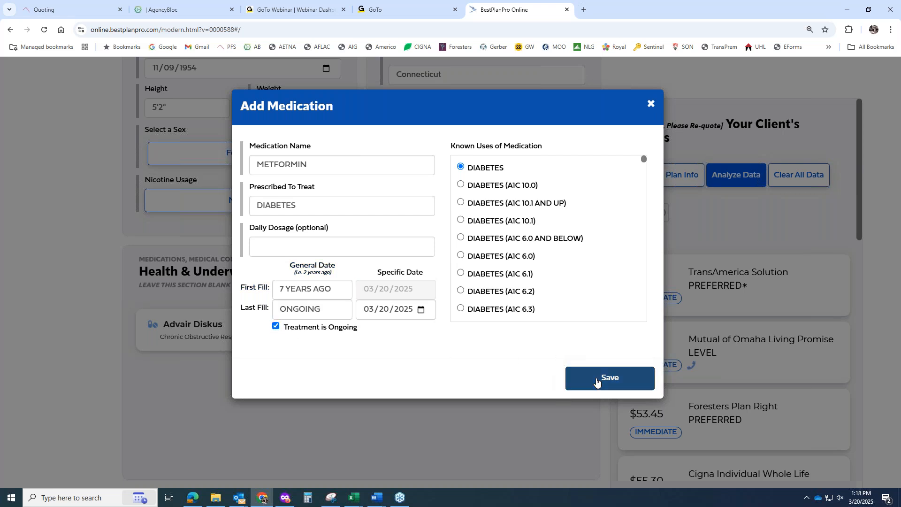
left_click(596, 382)
Step: Check the completed client details and health profile, and analyze the data to get updated plan options
scroll(584, 353, "up", 2)
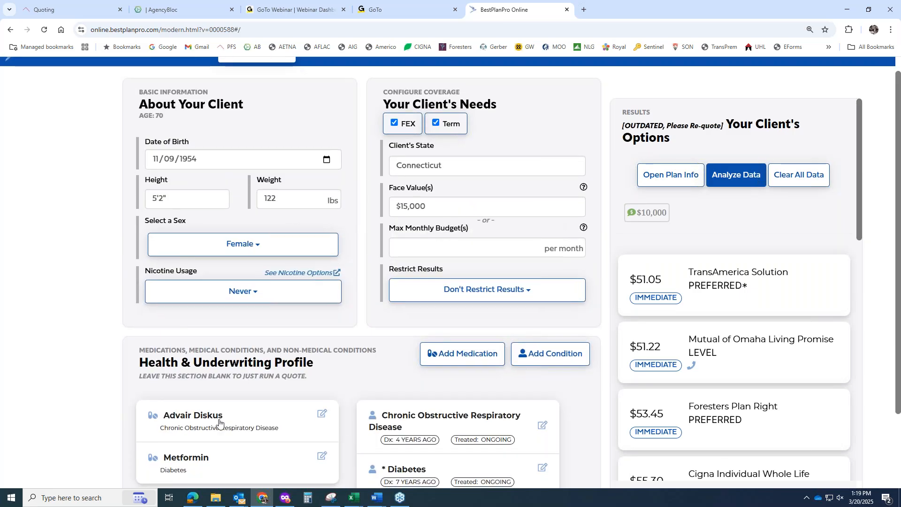
scroll(219, 423, "down", 1)
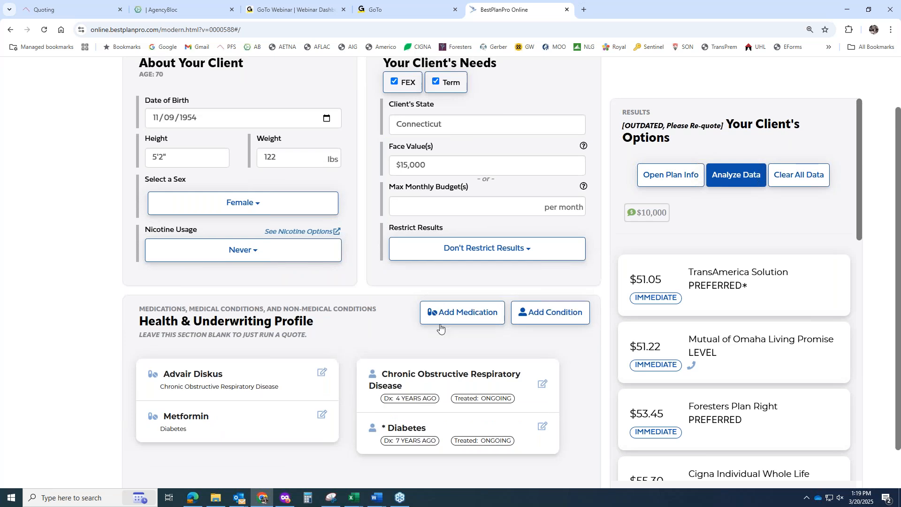
scroll(438, 326, "up", 1)
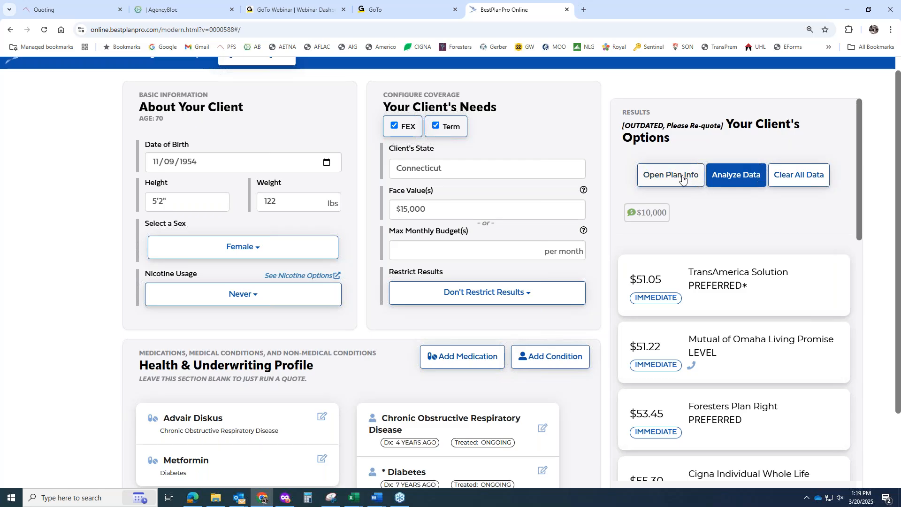
left_click(721, 176)
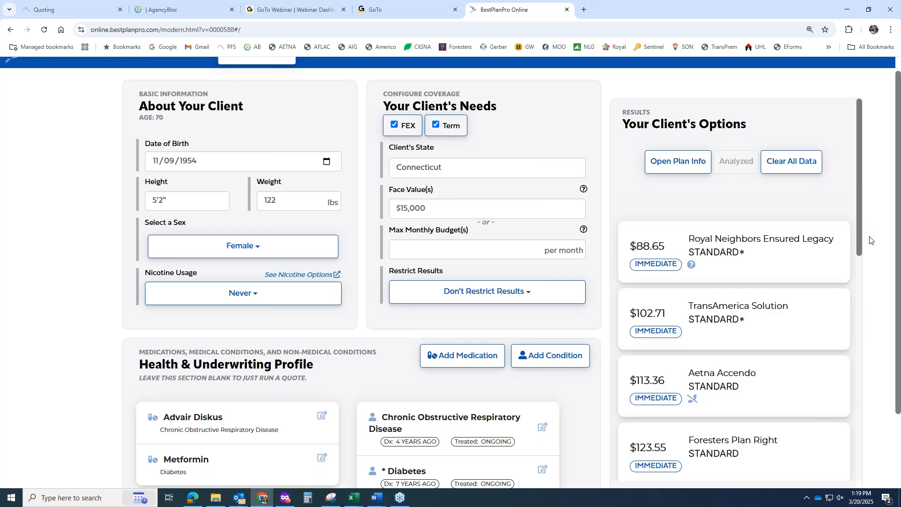
Step: Examine the immediate-coverage plans and the graded return-of-premium plans, including Mutual of Omaha Living Promise, in the client's options
scroll(726, 260, "down", 1)
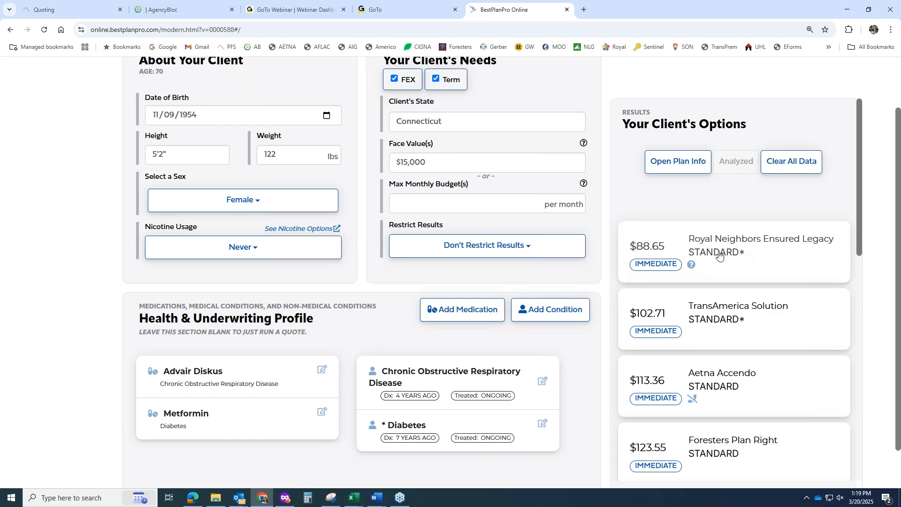
mouse_move(662, 266)
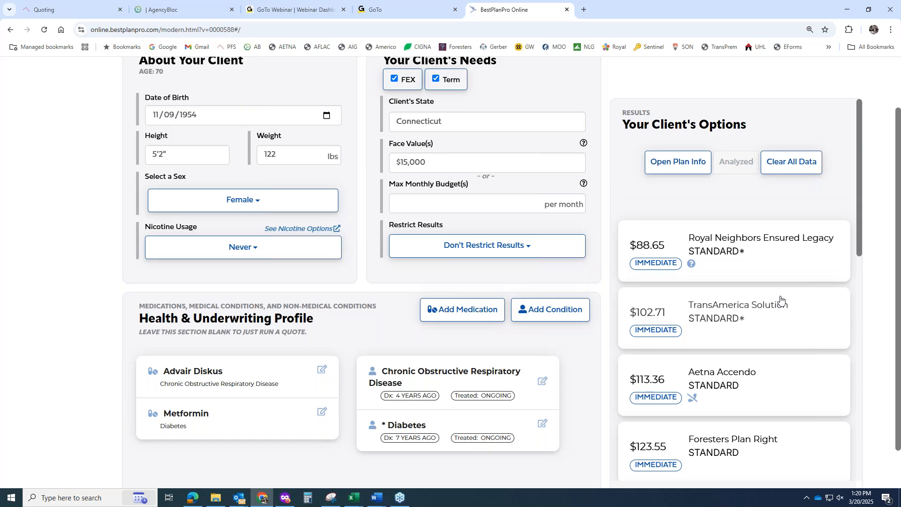
scroll(780, 299, "down", 2)
scroll(702, 267, "down", 2)
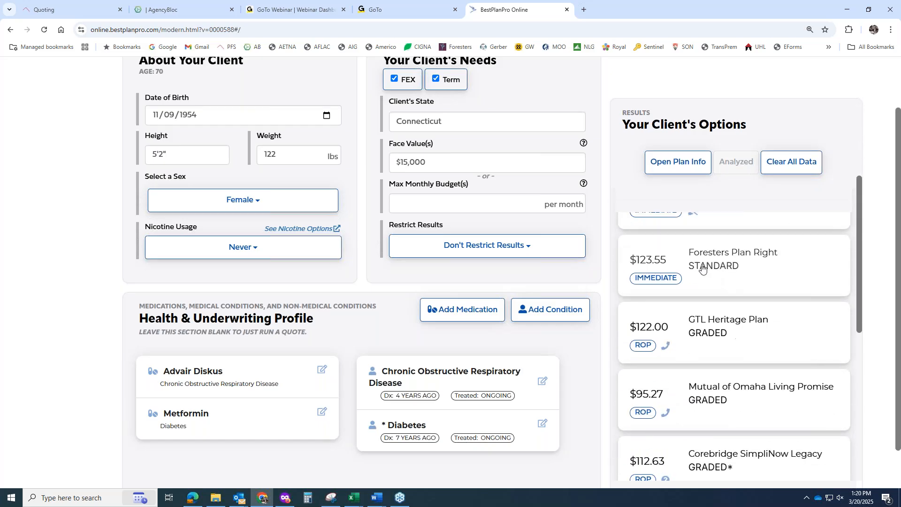
scroll(704, 265, "up", 1)
scroll(706, 262, "down", 2)
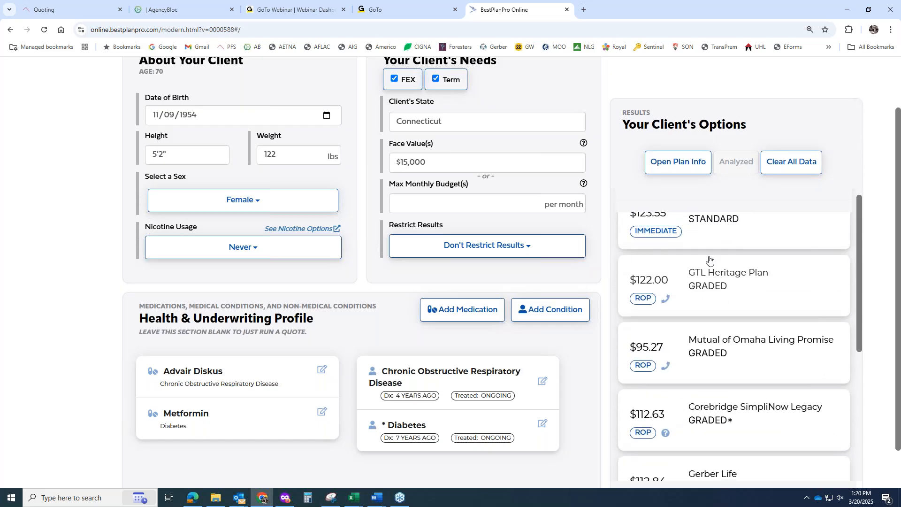
scroll(709, 260, "down", 2)
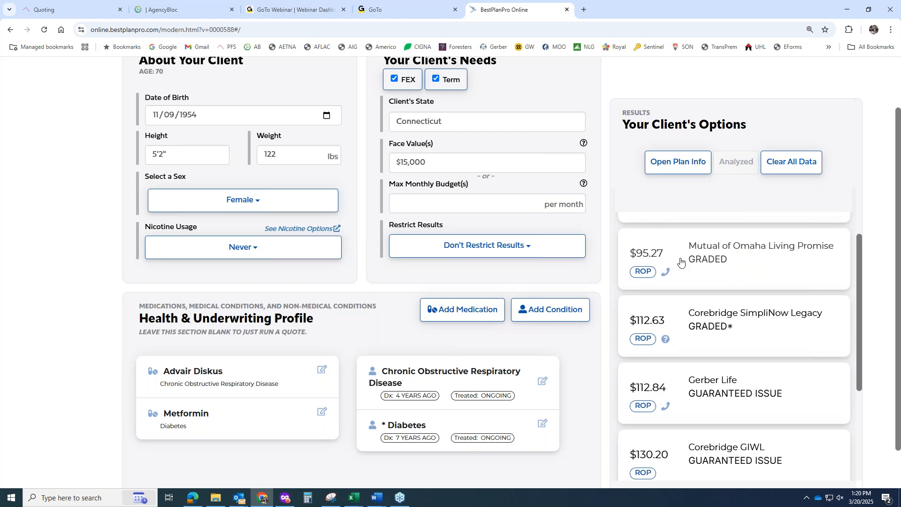
scroll(680, 261, "up", 2)
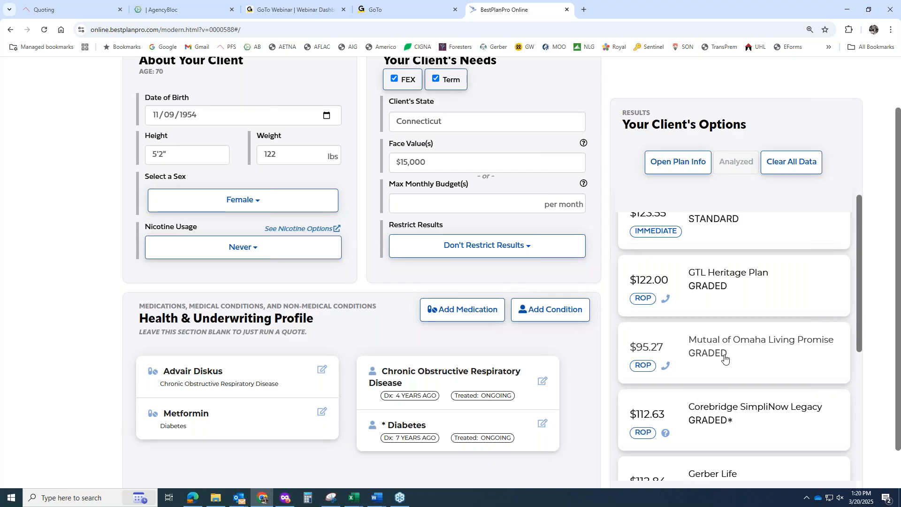
mouse_move(641, 368)
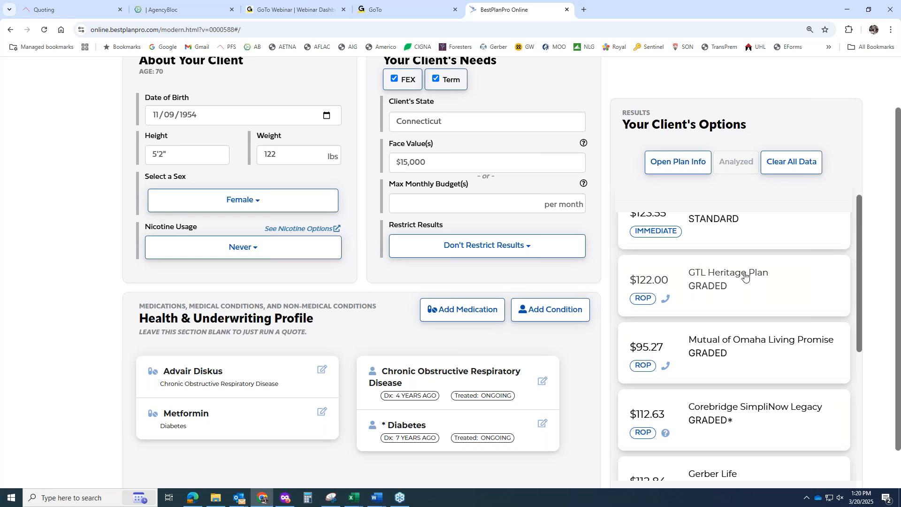
Step: Compare the immediate-coverage plans with the graded, guaranteed issue and modified plans through the end of the results
scroll(703, 302, "up", 1)
scroll(703, 301, "up", 3)
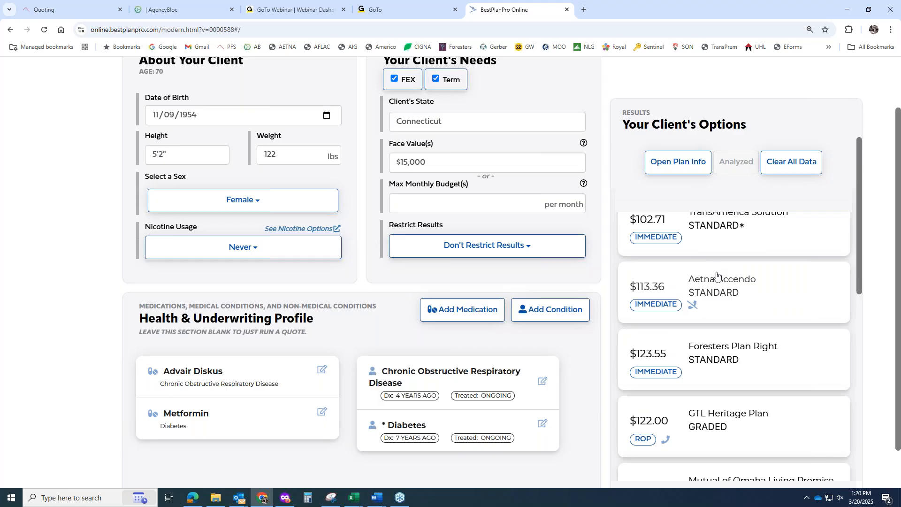
scroll(699, 274, "down", 1)
scroll(698, 272, "down", 2)
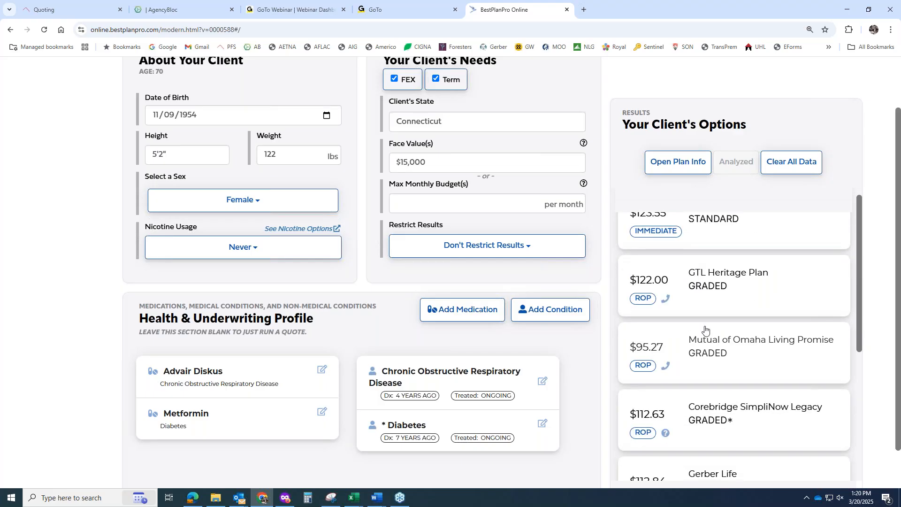
scroll(716, 346, "down", 4)
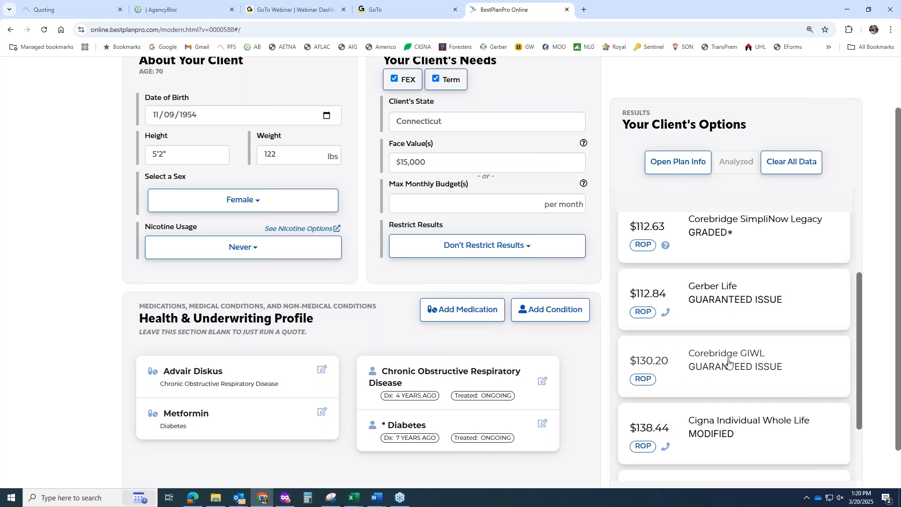
scroll(729, 346, "down", 3)
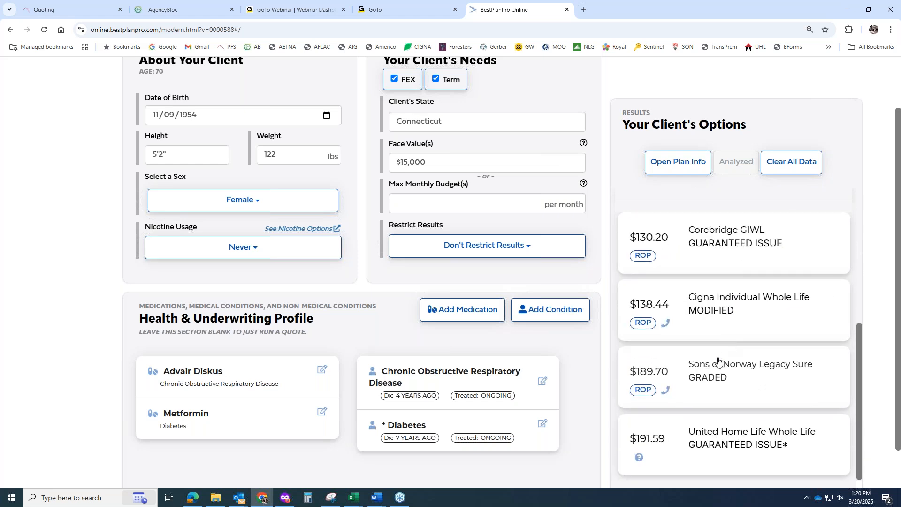
scroll(717, 348, "up", 6)
scroll(717, 307, "up", 5)
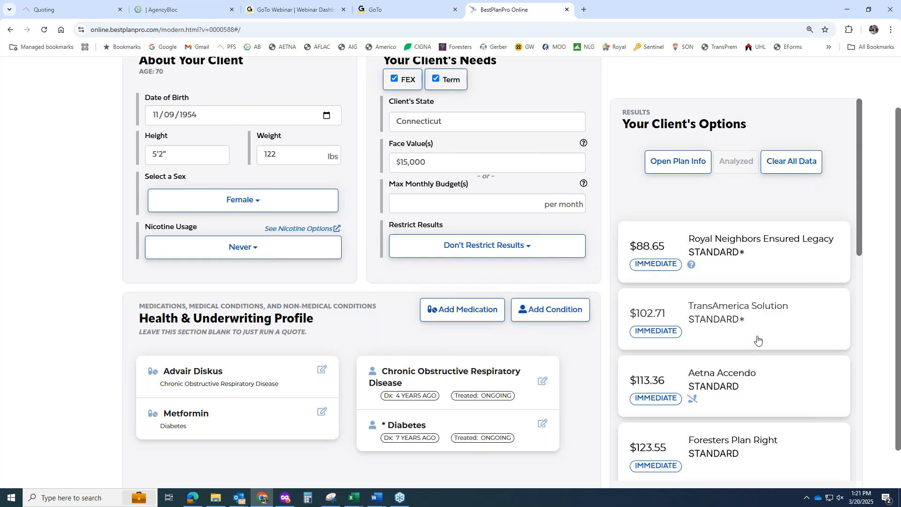
scroll(681, 296, "up", 1)
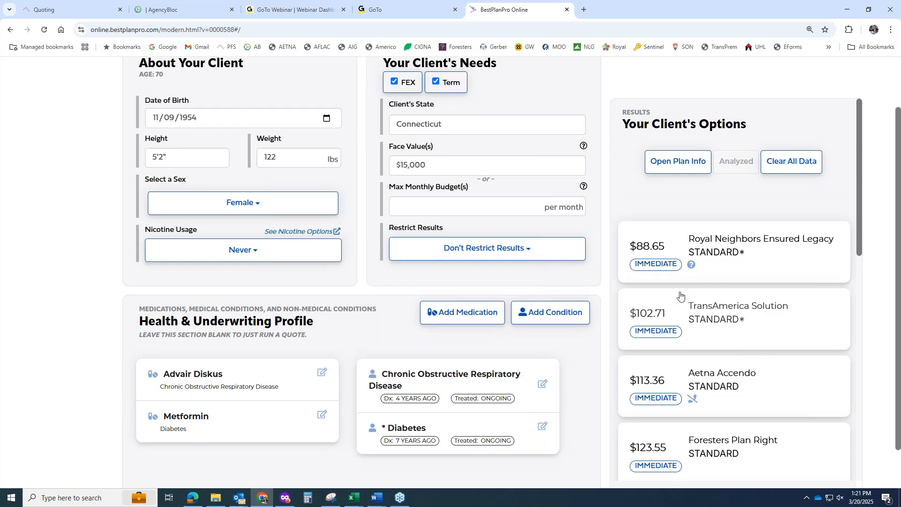
Step: View the options for saving, loading, emailing, copying and linking the client data without choosing one
scroll(680, 296, "up", 2)
left_click(89, 73)
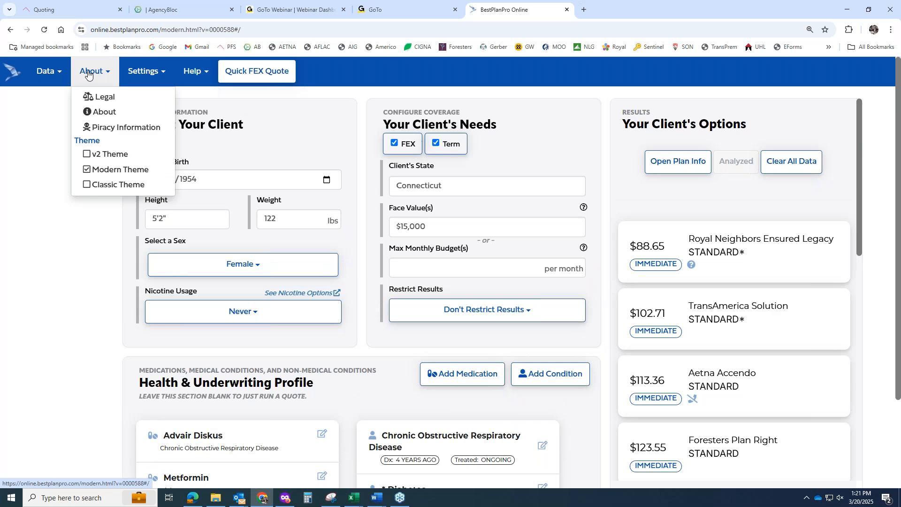
left_click(55, 72)
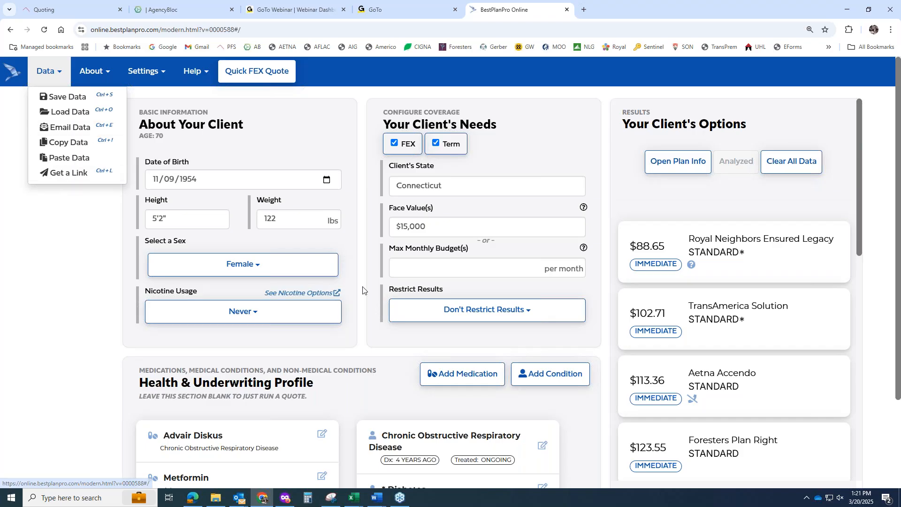
left_click(612, 202)
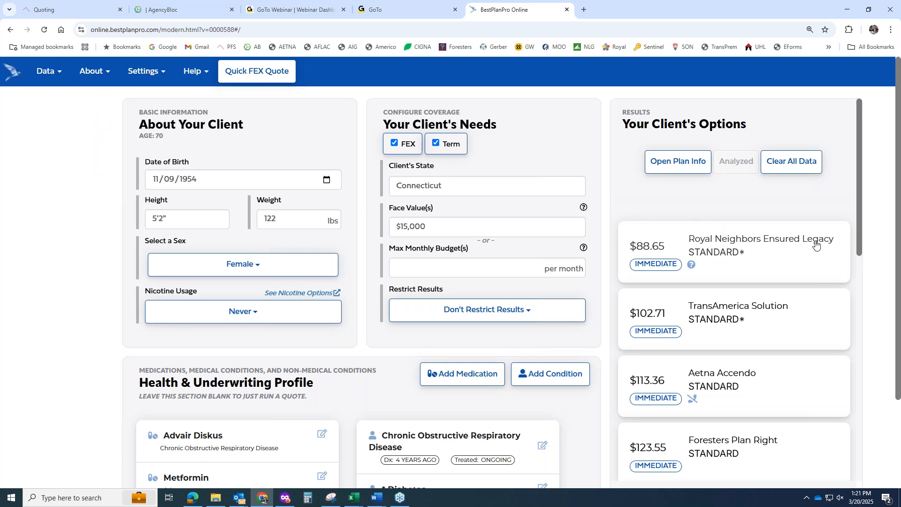
Step: Review the producer and general settings, the client's state selection and the immediate-coverage plans without changing anything
scroll(803, 301, "down", 1)
scroll(795, 317, "up", 1)
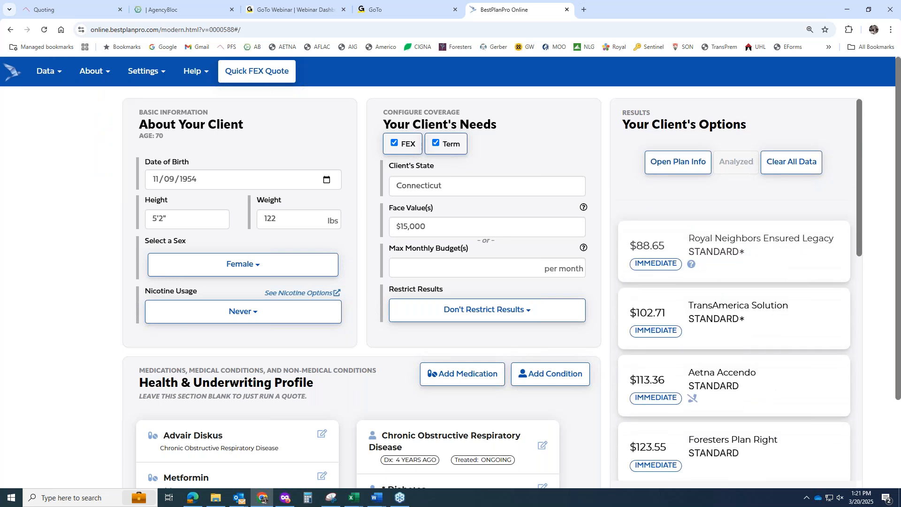
left_click(155, 74)
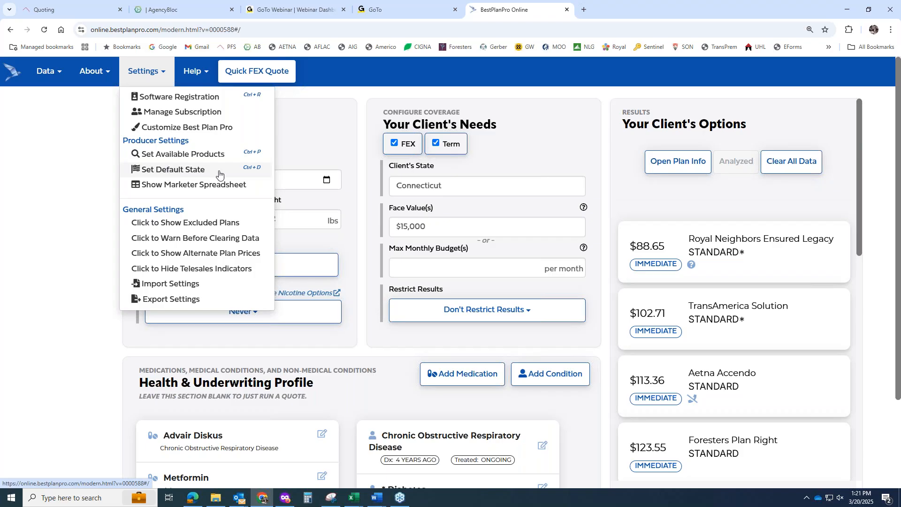
left_click(489, 190)
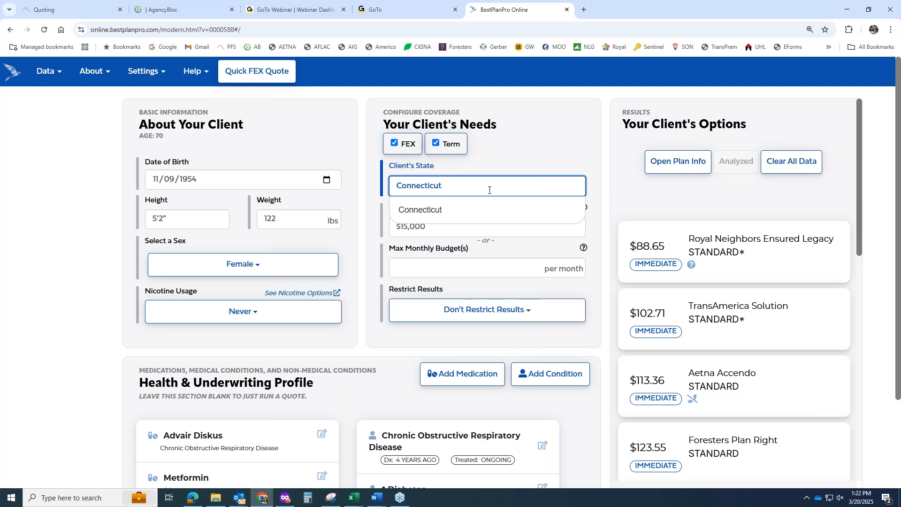
left_click(601, 162)
scroll(629, 227, "down", 3)
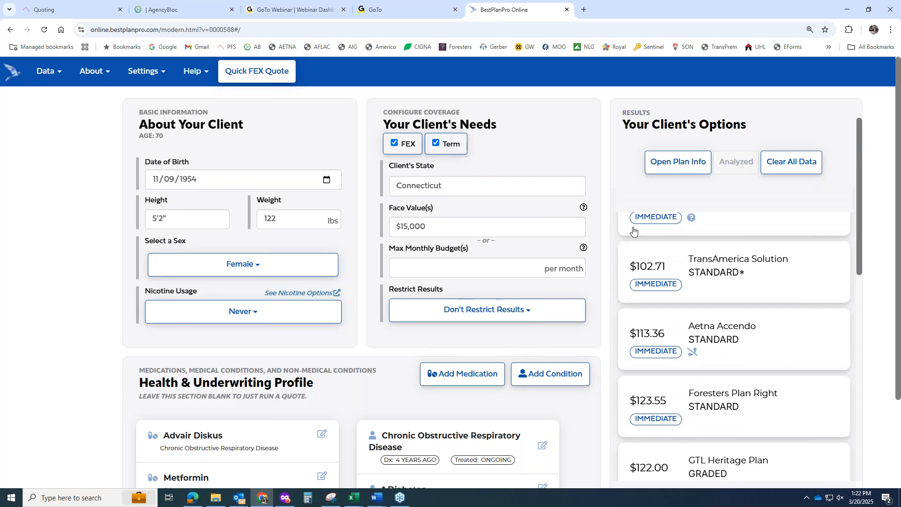
scroll(606, 244, "up", 1)
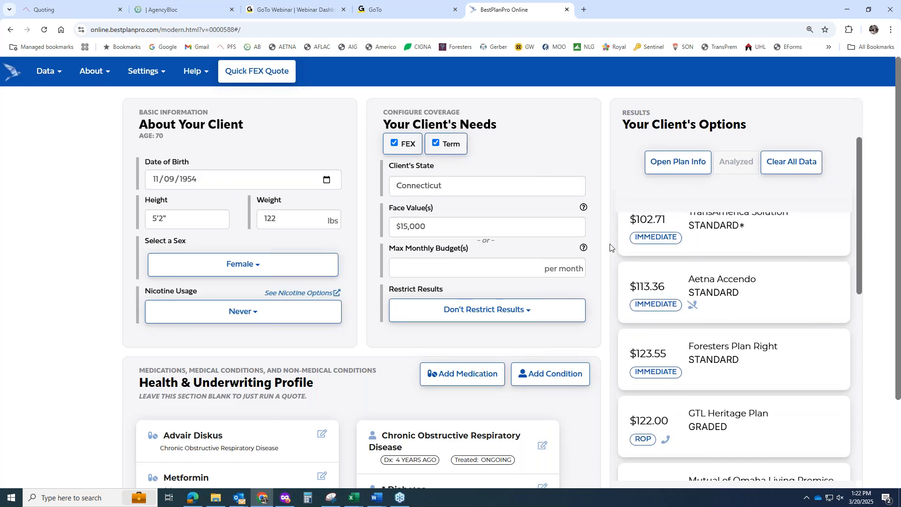
scroll(630, 230, "up", 2)
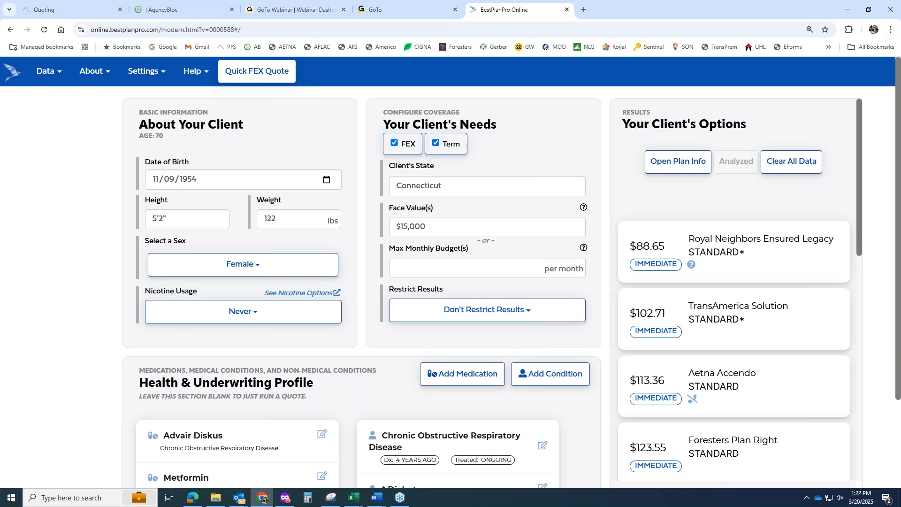
Step: Switch to the Best Plan Pro Final Expense PDF in Edge and examine the software's normal cost and Pinnacle agent cost on page 10
left_click(191, 500)
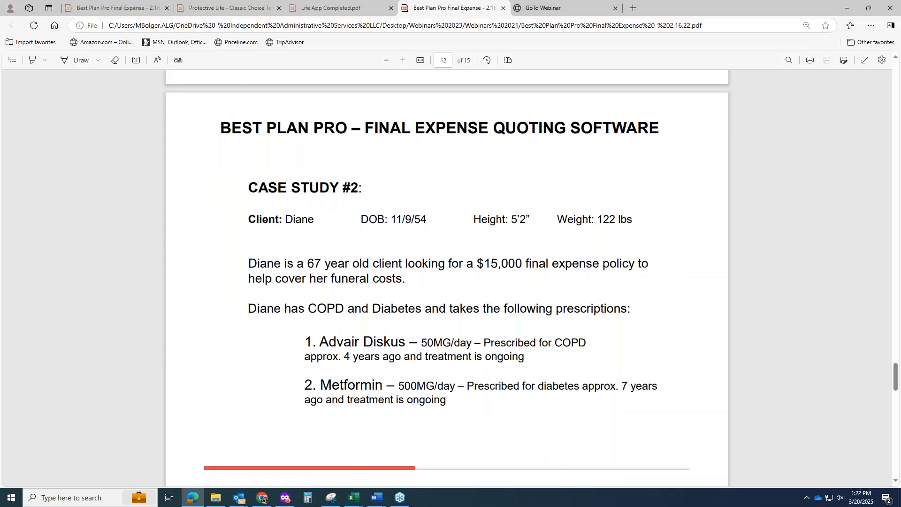
scroll(650, 261, "down", 1)
scroll(650, 262, "up", 10)
scroll(695, 275, "down", 1)
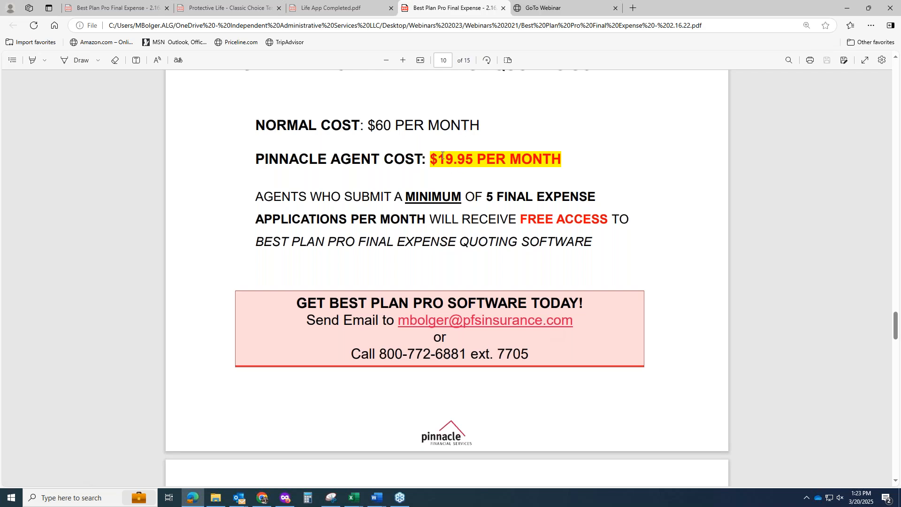
left_click_drag(441, 158, 497, 159)
left_click(517, 172)
mouse_move(266, 499)
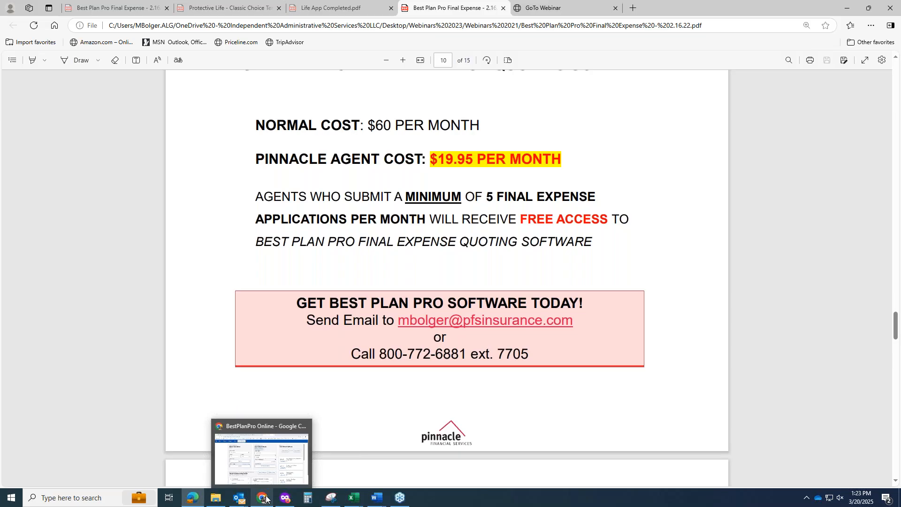
Step: Return to BestPlanPro in Chrome and clear all data of the current client
left_click(260, 499)
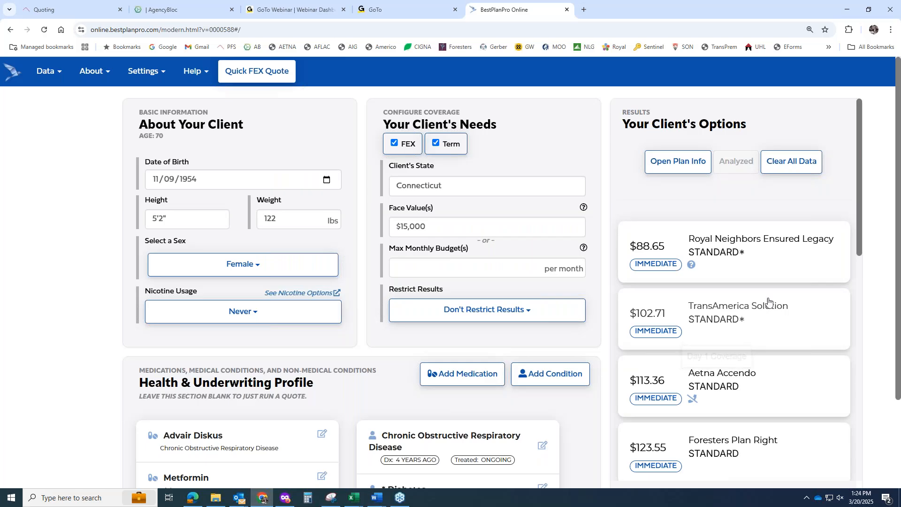
scroll(798, 302, "down", 1)
scroll(801, 300, "up", 1)
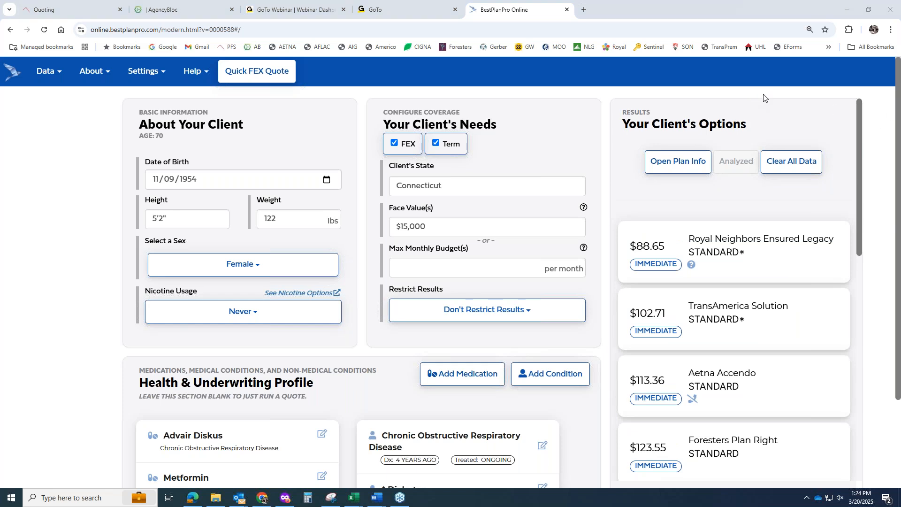
left_click(104, 260)
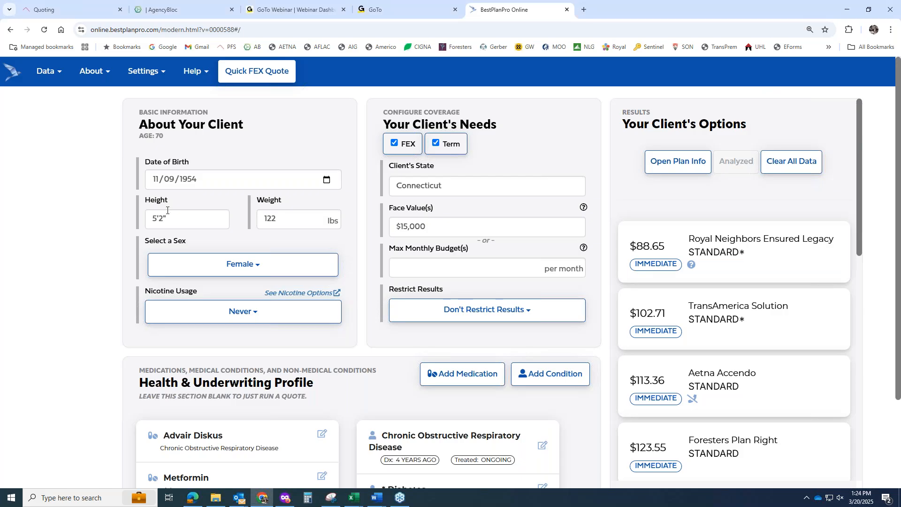
left_click(784, 161)
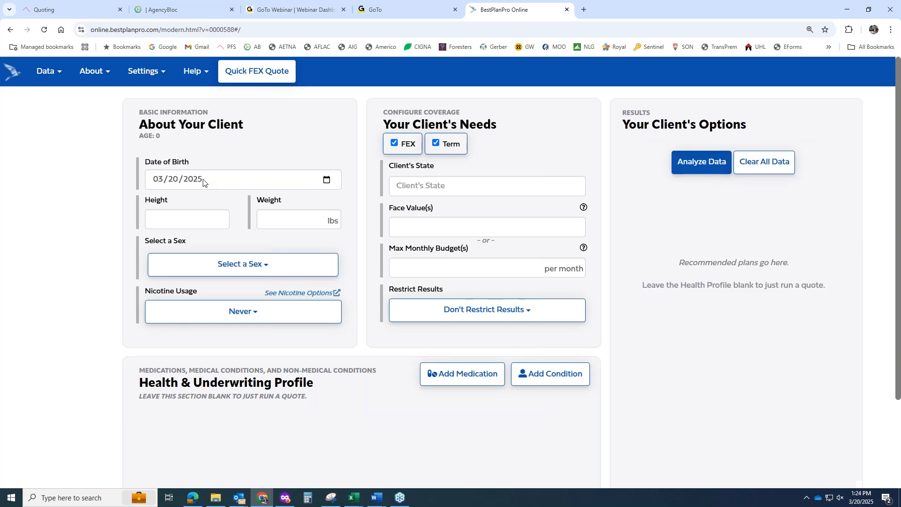
Step: Enter the new client's date of birth, height 5'5", weight 110 lbs, sex Female and state Connecticut
left_click(201, 181)
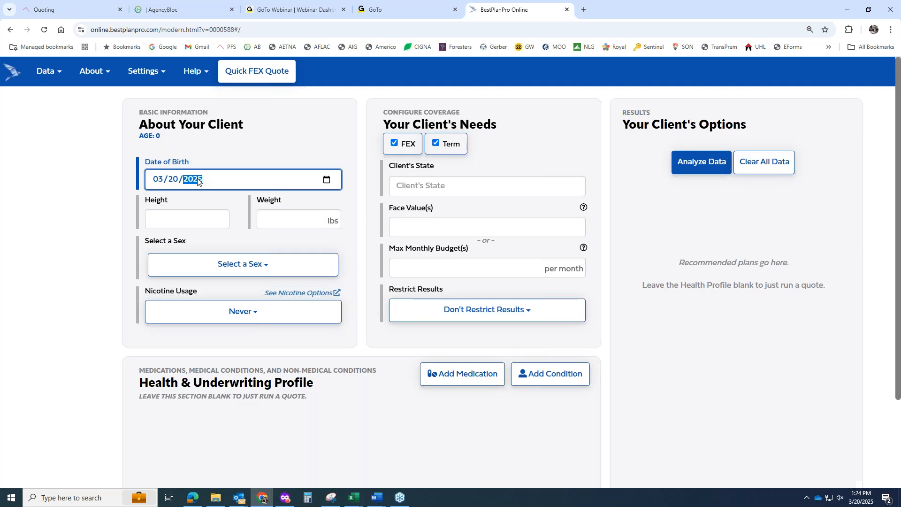
type("1955")
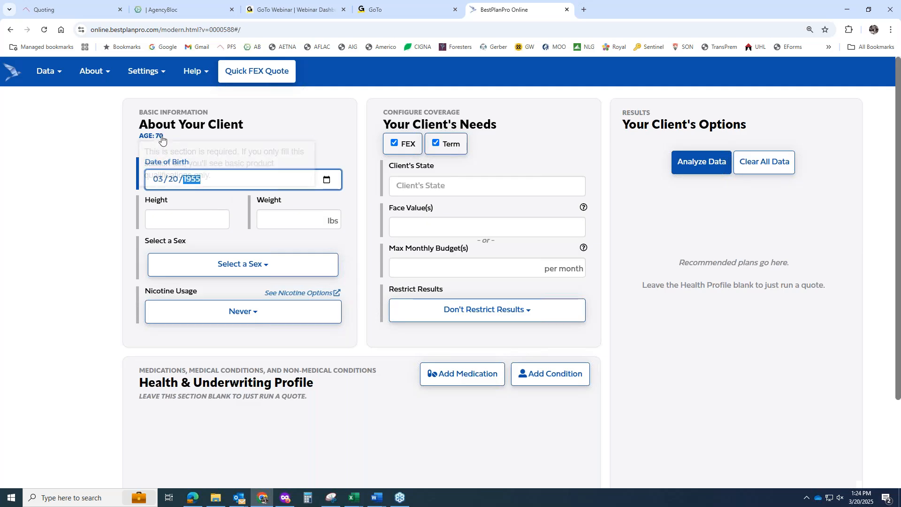
key("Tab")
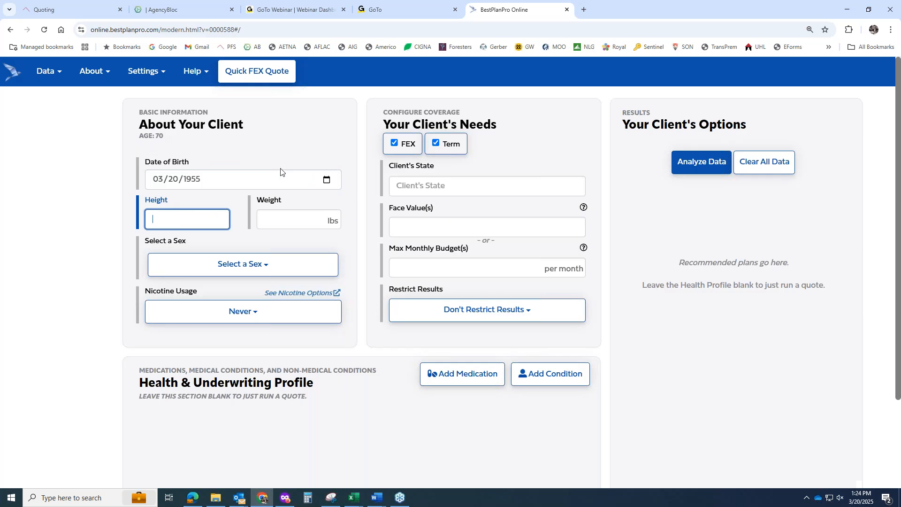
type("55")
key("Tab")
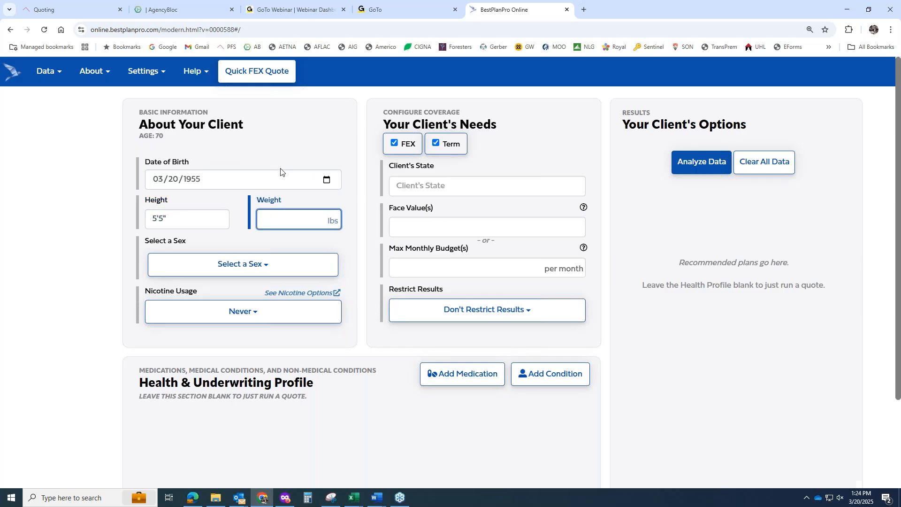
type("110")
key("Tab")
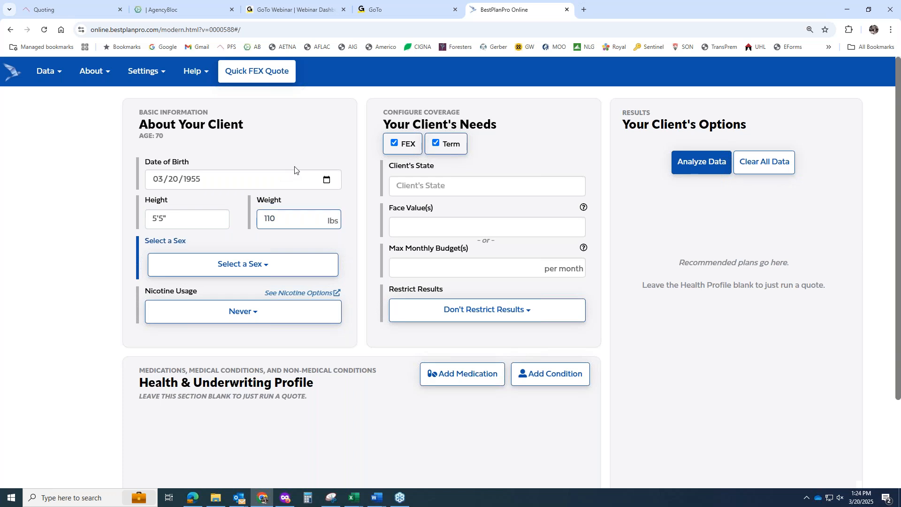
left_click(244, 275)
left_click(182, 307)
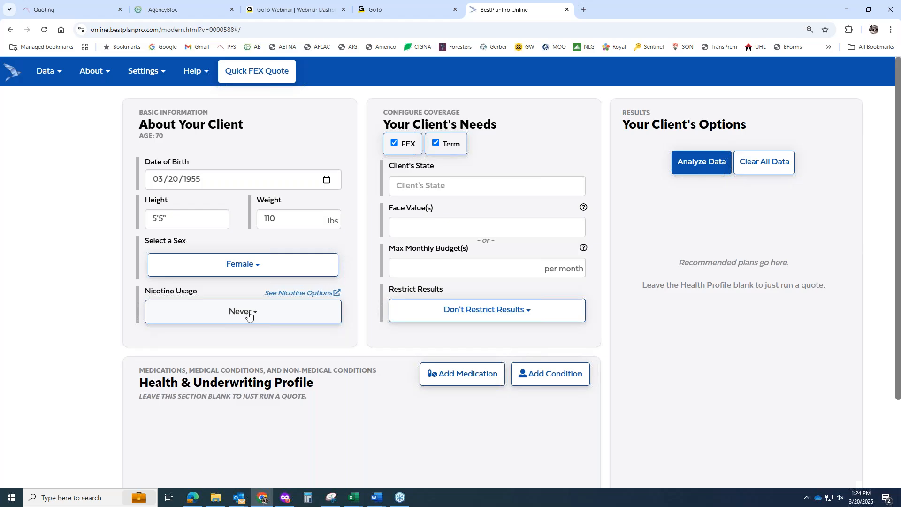
left_click(454, 186)
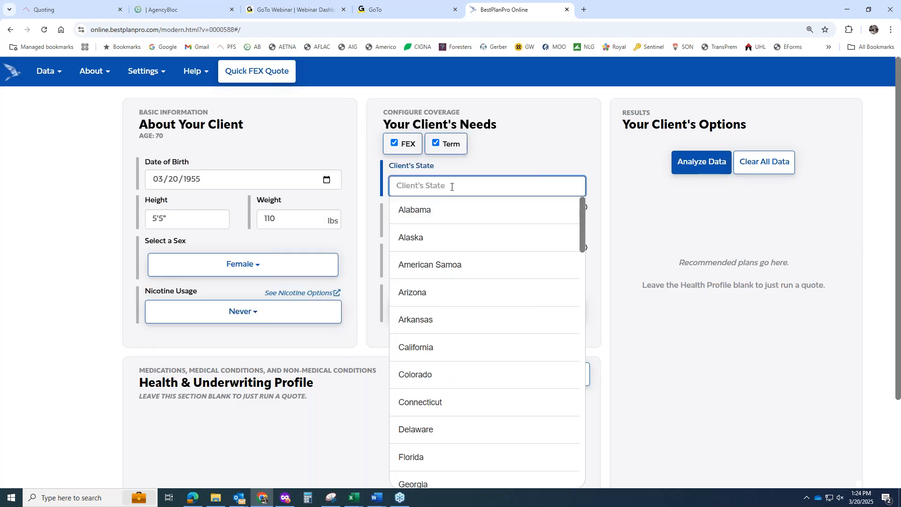
left_click(447, 402)
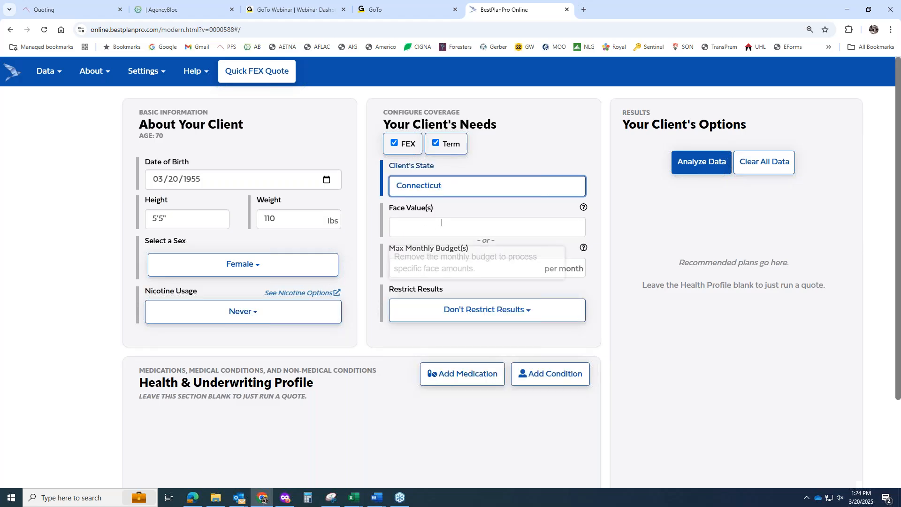
type("250000")
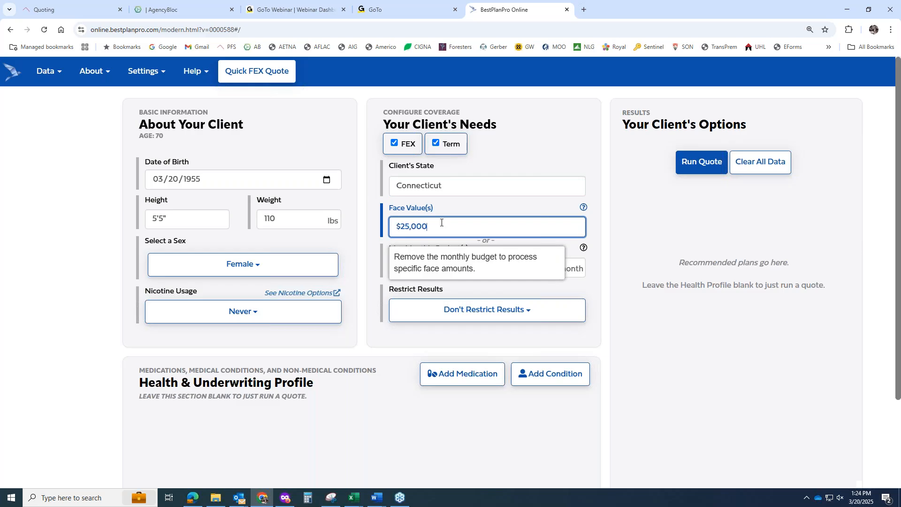
key("Tab")
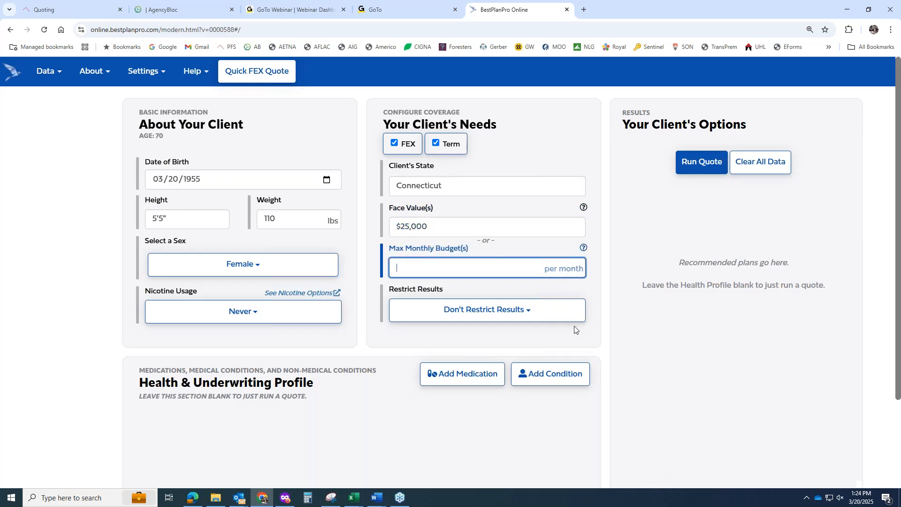
scroll(633, 338, "down", 1)
scroll(634, 338, "down", 1)
key("shift+Tab")
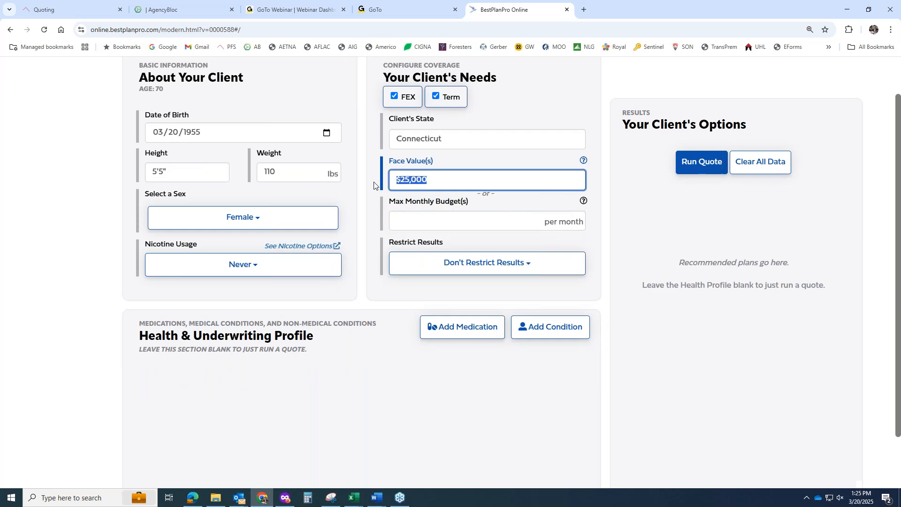
key("BackSpace")
Step: Set the client's maximum monthly budget to $150
key("Tab")
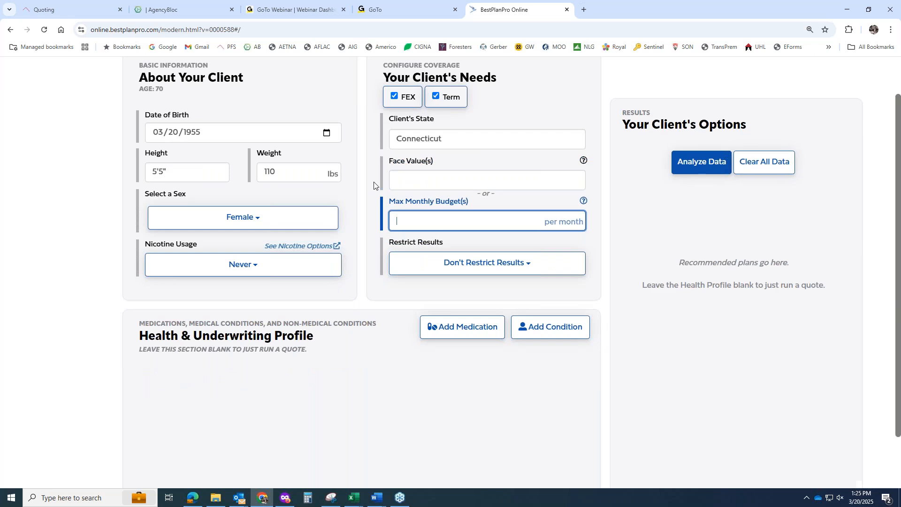
type("150")
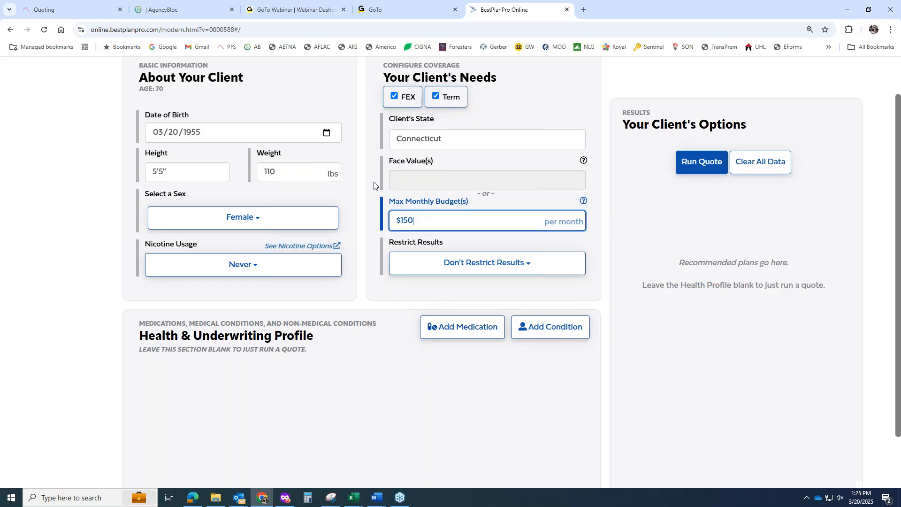
key("Tab")
key("Tab")
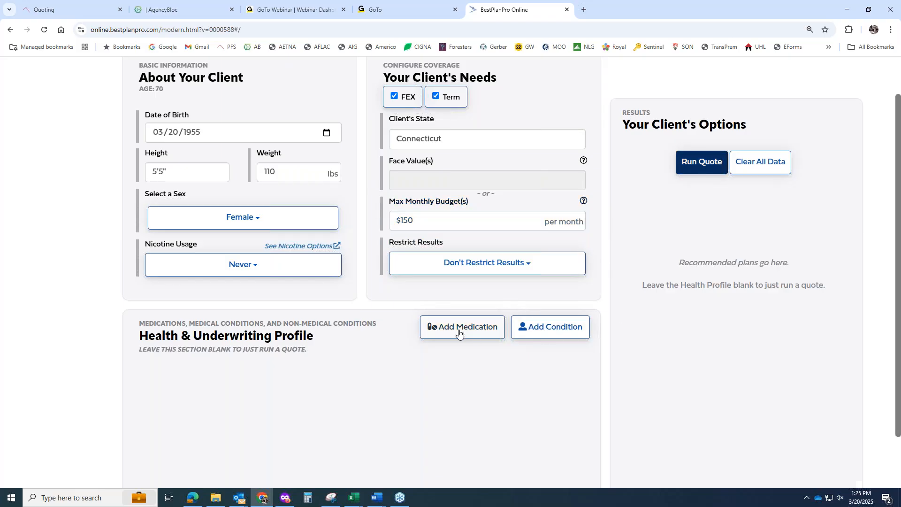
Step: Start adding a condition to the health profile and choose the general CANCER entry
left_click(542, 328)
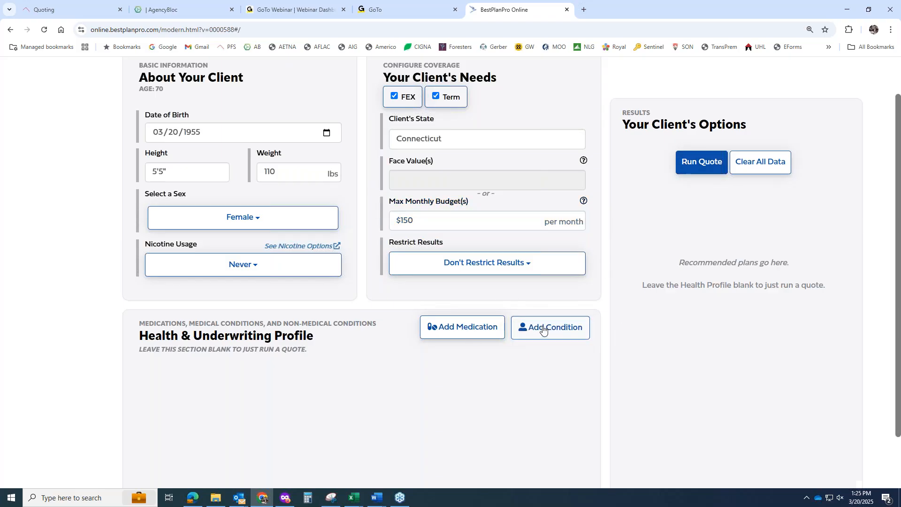
left_click(342, 148)
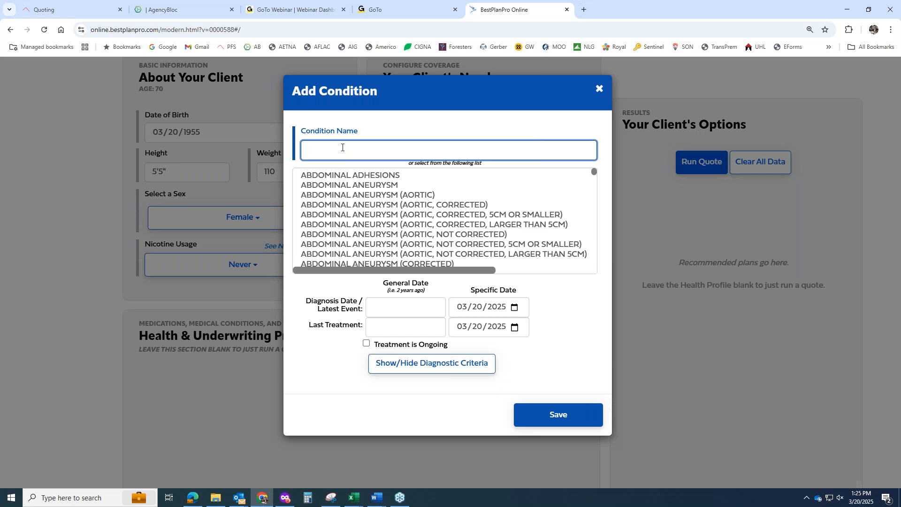
type("CANCER")
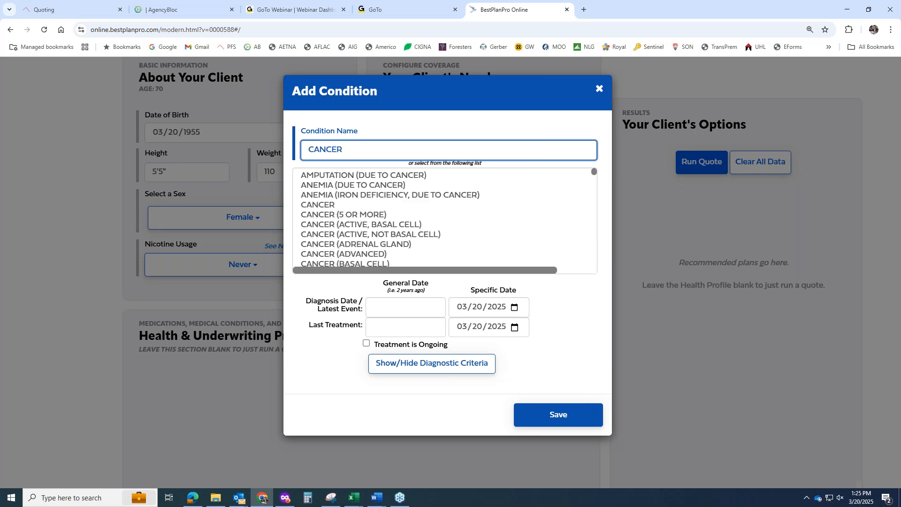
key("Down")
left_click(318, 207)
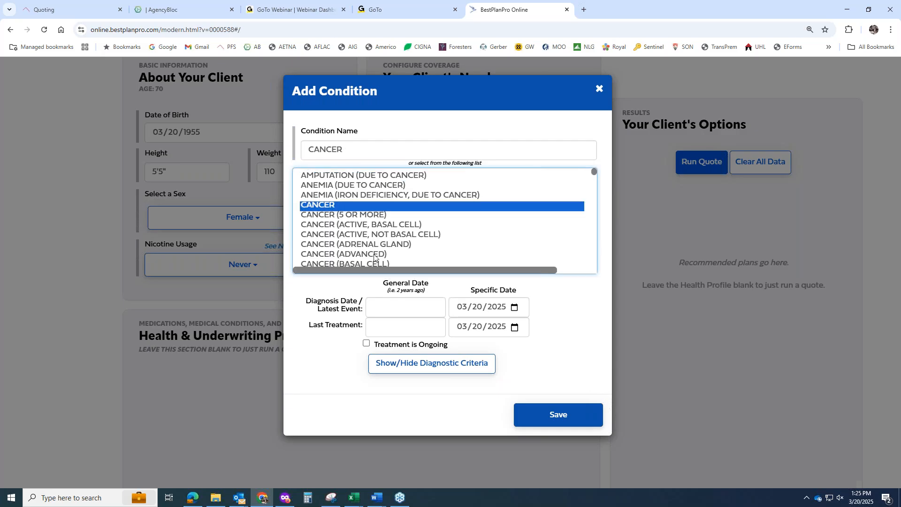
Step: Set the cancer diagnosis to 3 YEARS AGO and the last treatment to 1 YEAR AGO, and save the condition
left_click(404, 304)
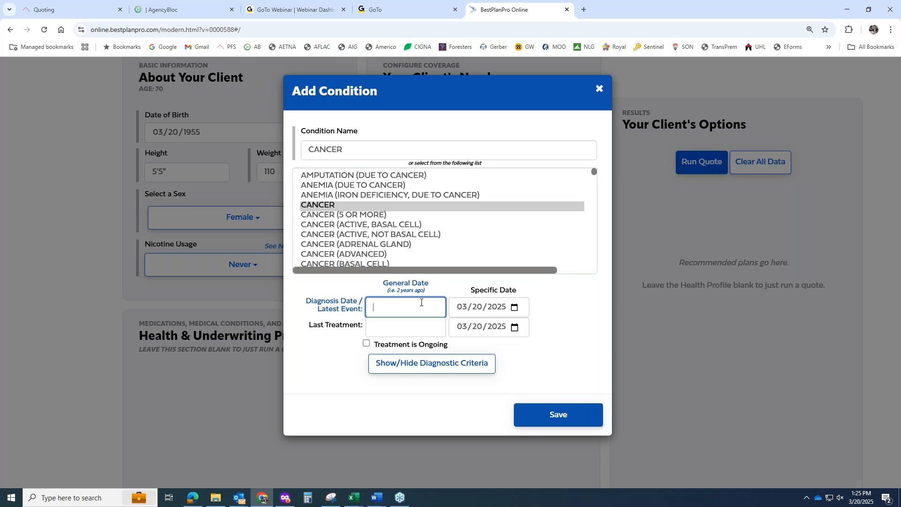
type("3 YE")
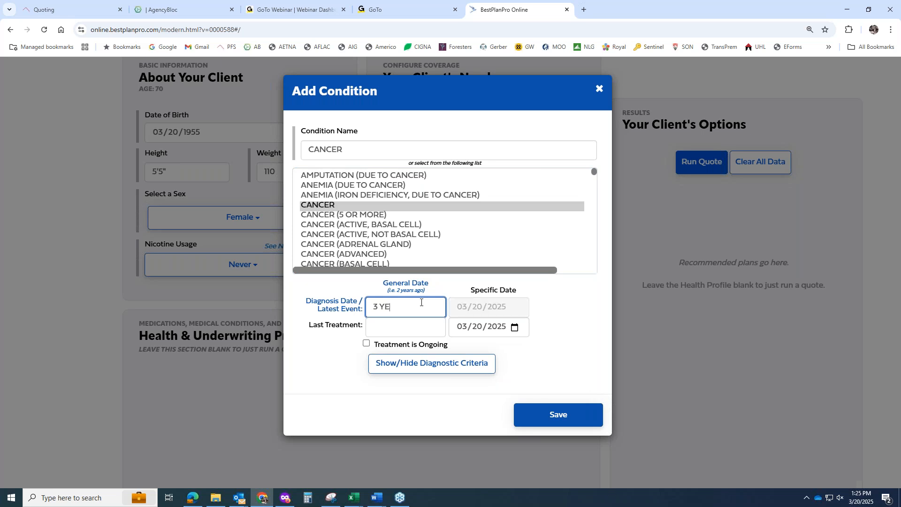
type("ARS AGO")
key("Tab")
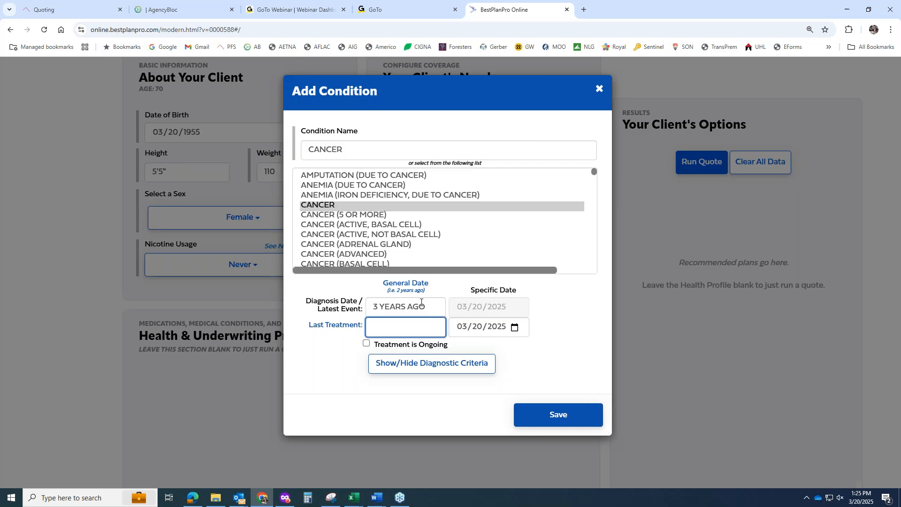
type("1 YEAR")
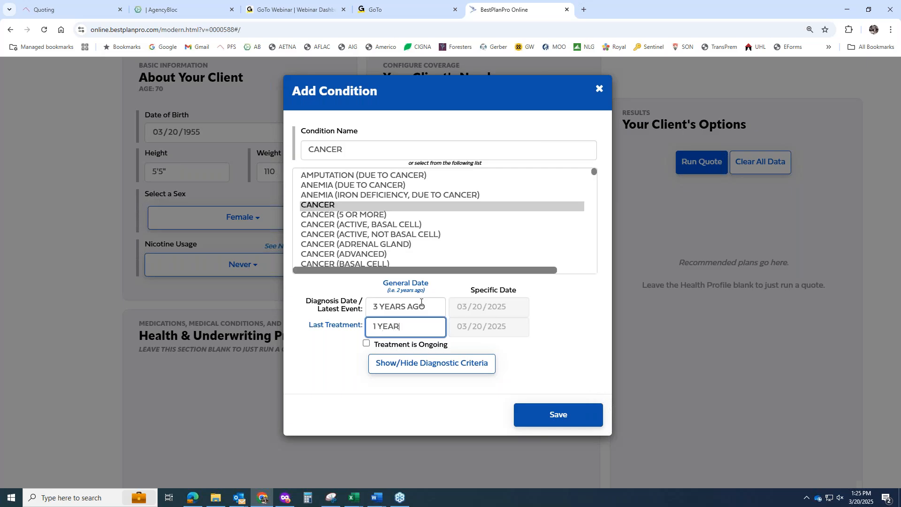
type(" AGO")
left_click(553, 415)
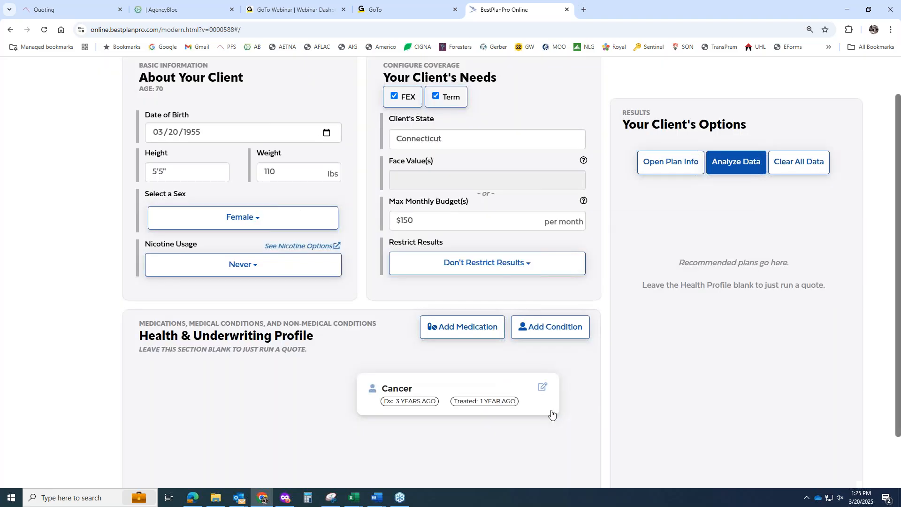
Step: Add the general DIABETES condition to the health profile, diagnosed 3 YEARS AGO with ongoing treatment, and save it
scroll(599, 297, "down", 1)
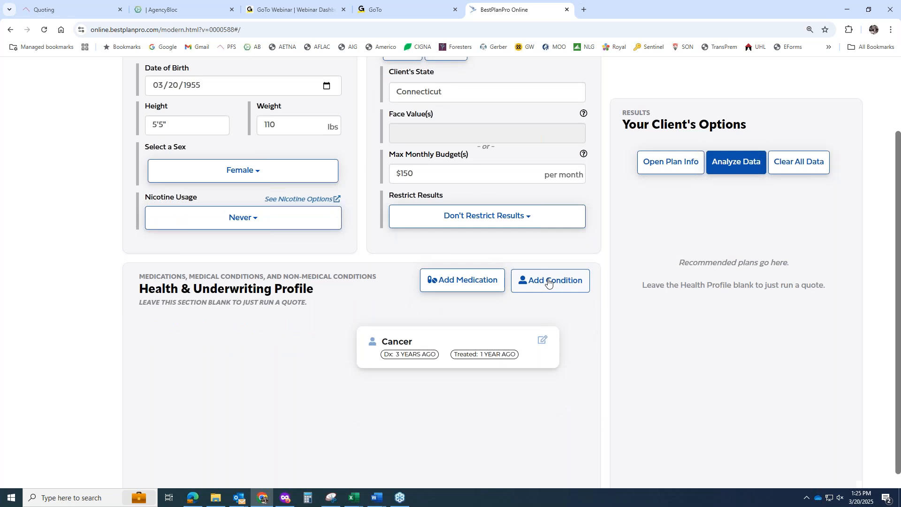
left_click(548, 281)
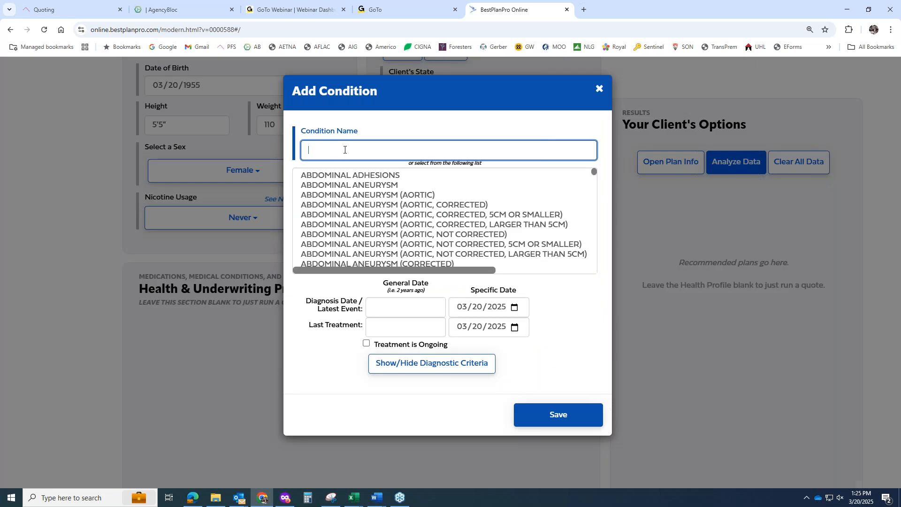
type("DIE")
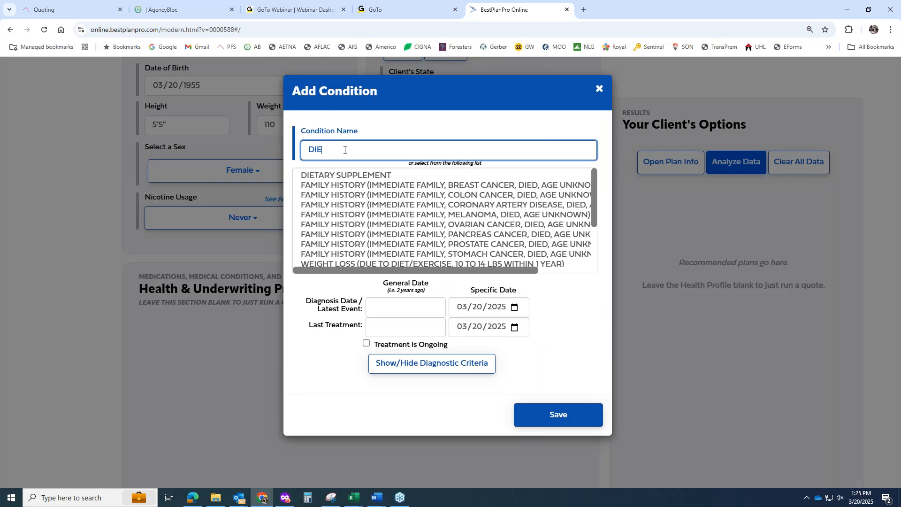
key("BackSpace")
type("ABETES")
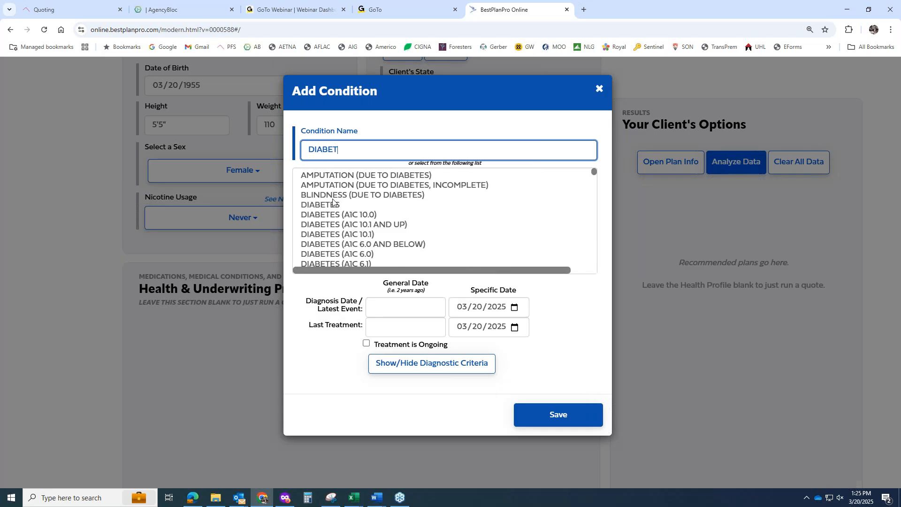
key("Tab")
left_click(325, 205)
left_click(376, 303)
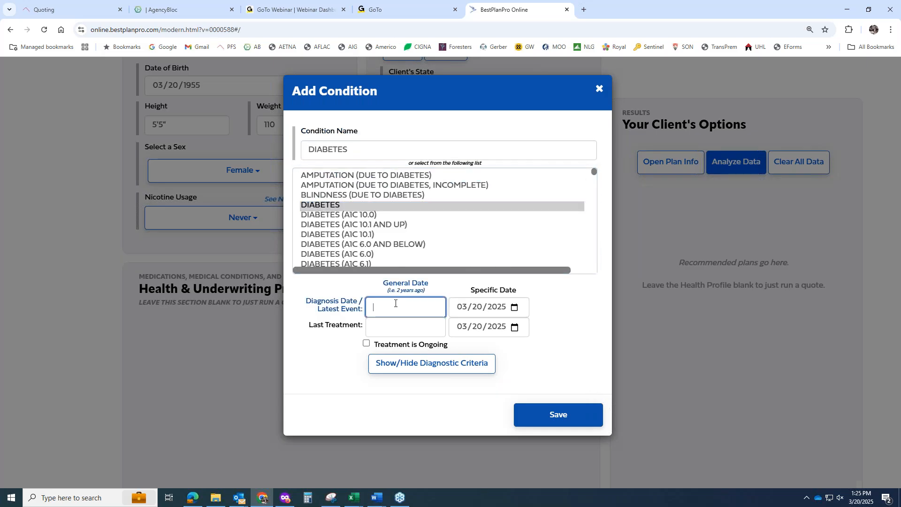
type("3 YEARS AGO")
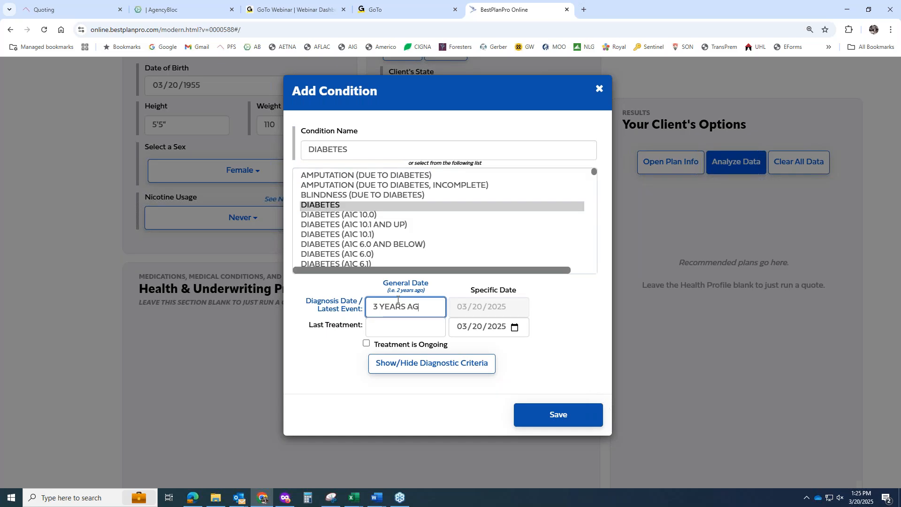
left_click(366, 343)
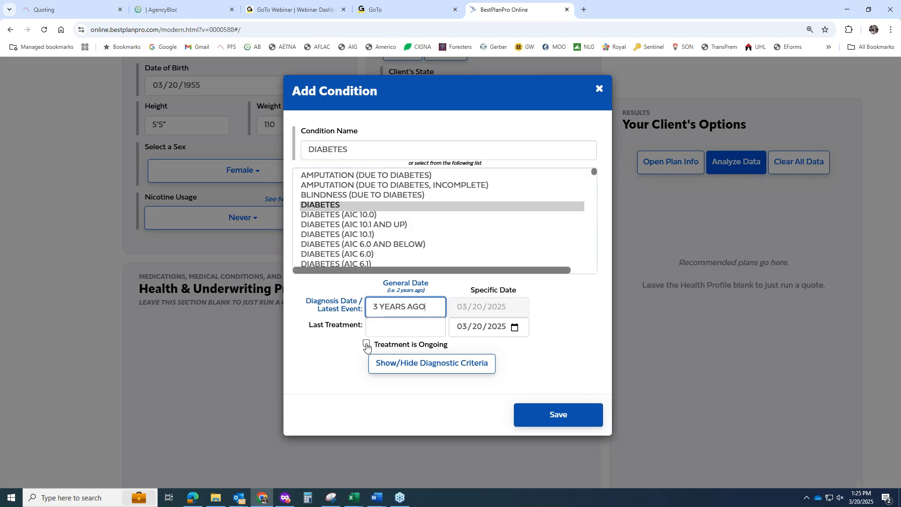
left_click(565, 417)
Step: Analyze the client's data and look through the recommended final expense plans
scroll(598, 312, "up", 2)
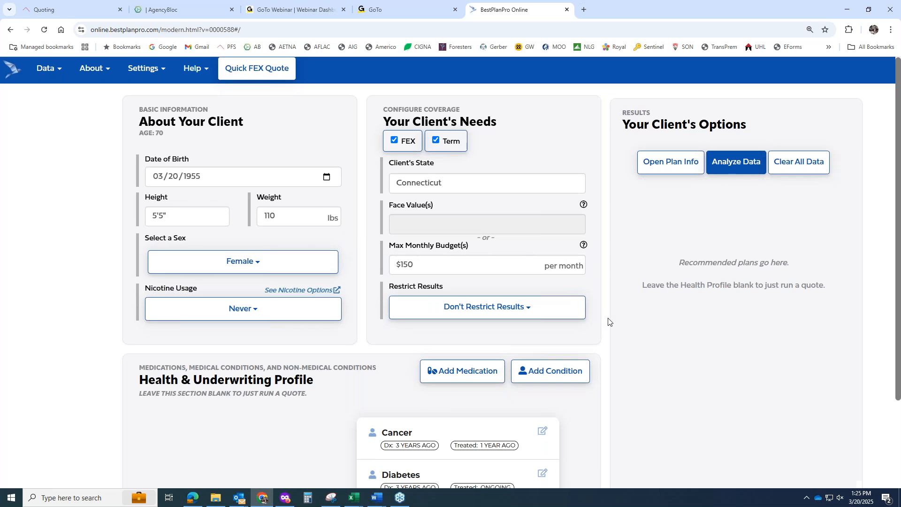
left_click(734, 163)
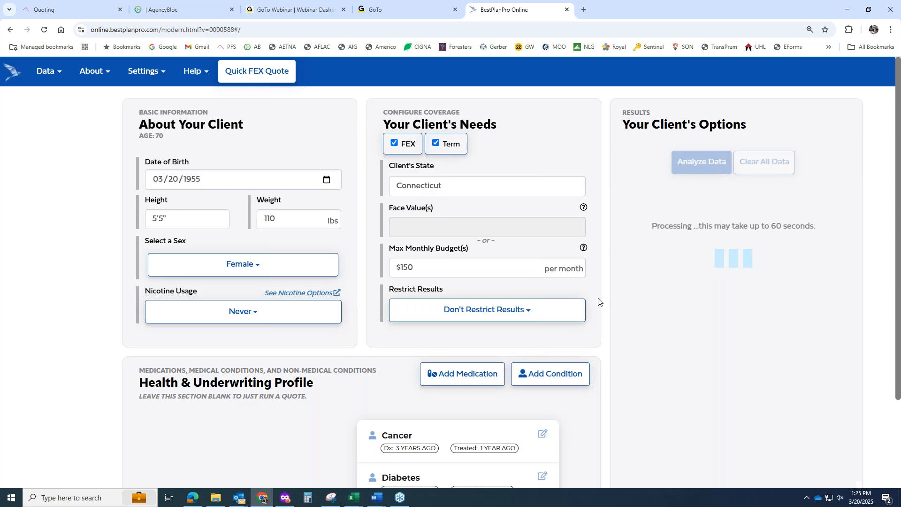
scroll(598, 300, "down", 1)
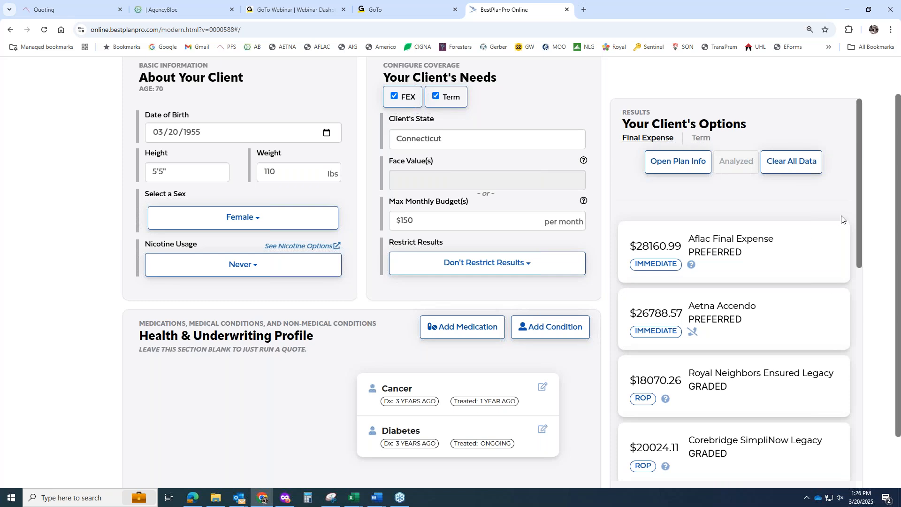
scroll(833, 202, "down", 1)
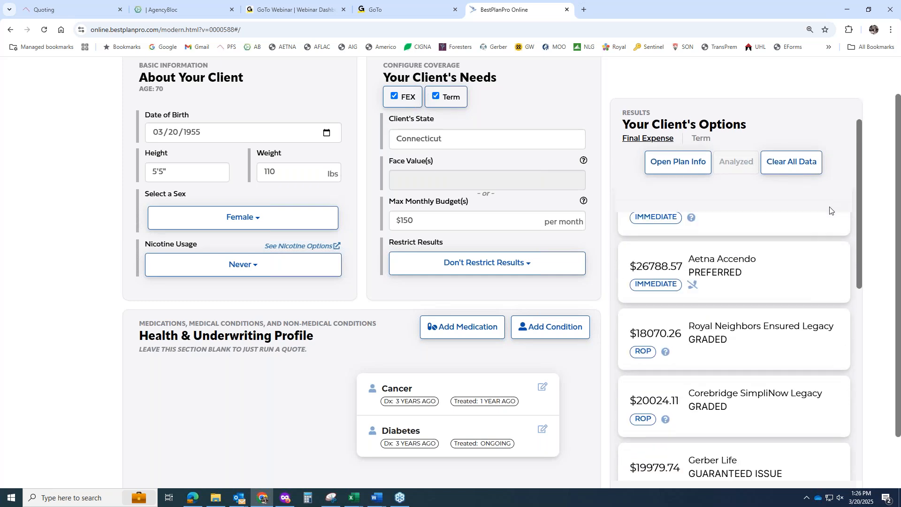
scroll(829, 207, "up", 1)
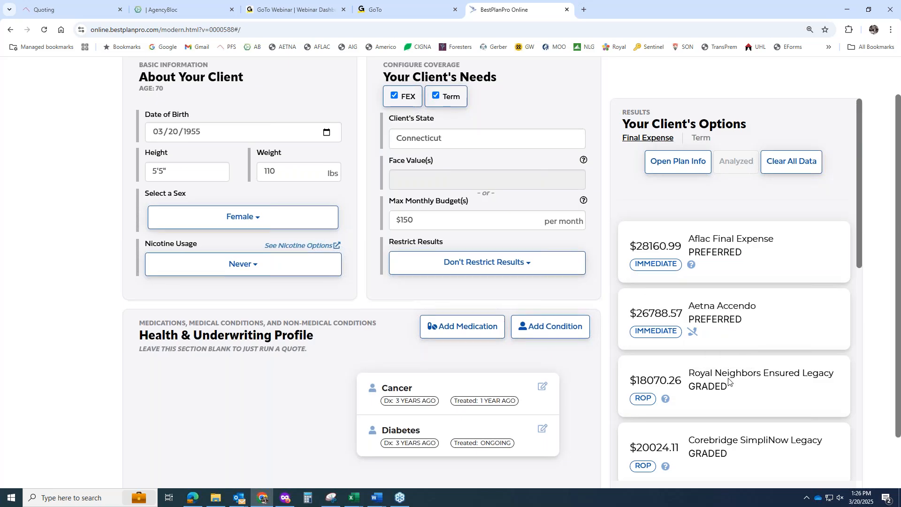
scroll(729, 381, "down", 1)
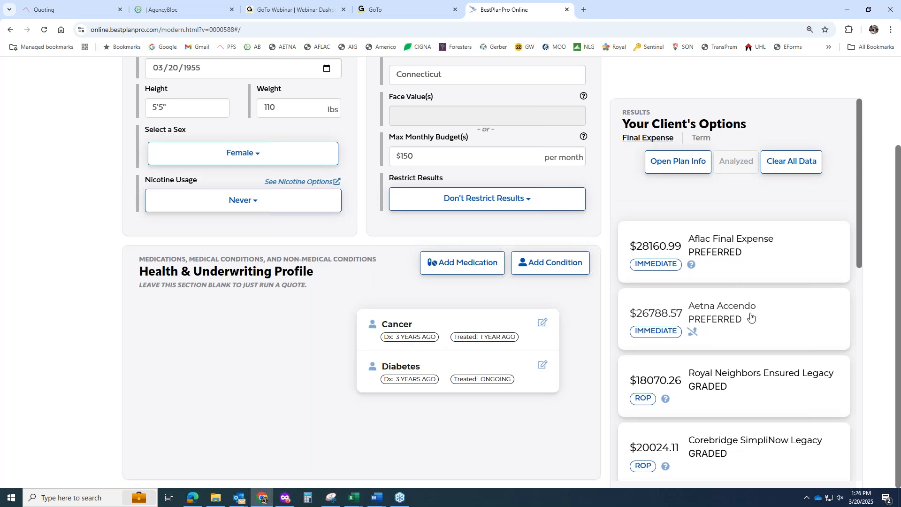
scroll(751, 331, "down", 2)
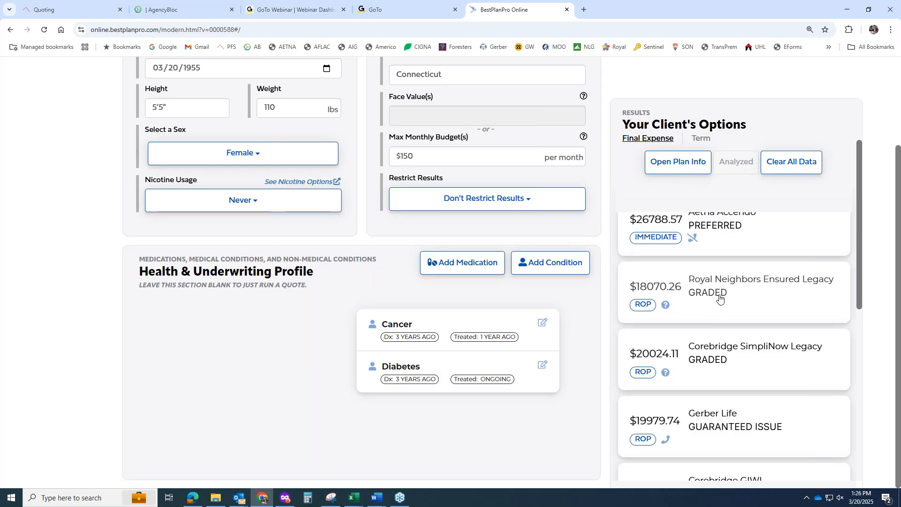
scroll(733, 368, "down", 2)
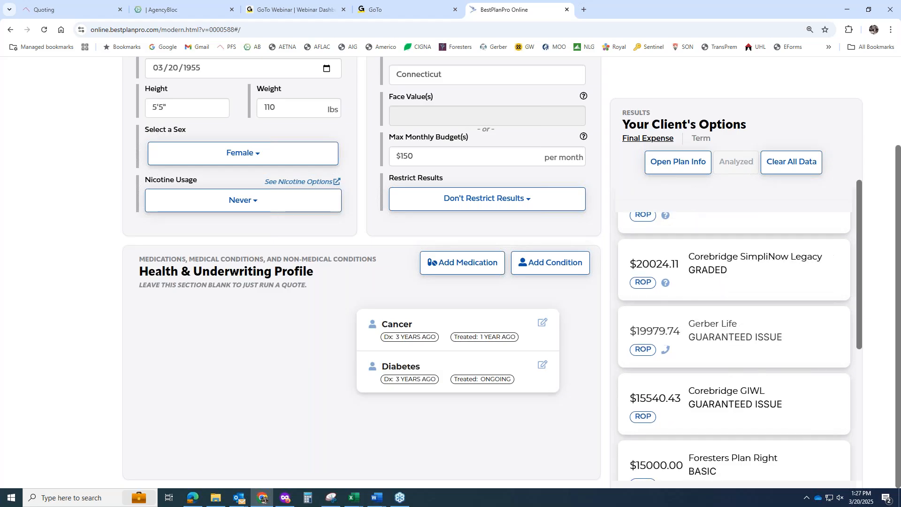
scroll(737, 373, "up", 4)
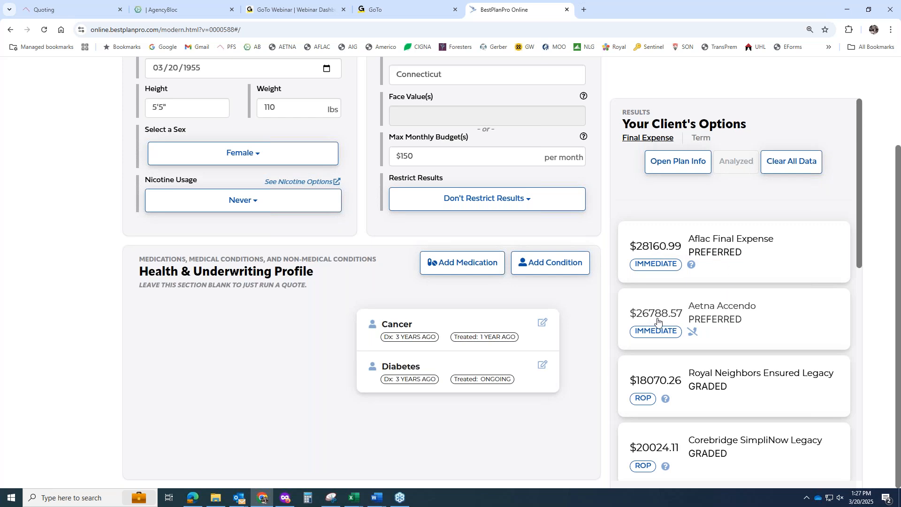
Step: View the plan info of the Aflac Final Expense PREFERRED option, close it, and review the results alongside the client's conditions
left_click(713, 246)
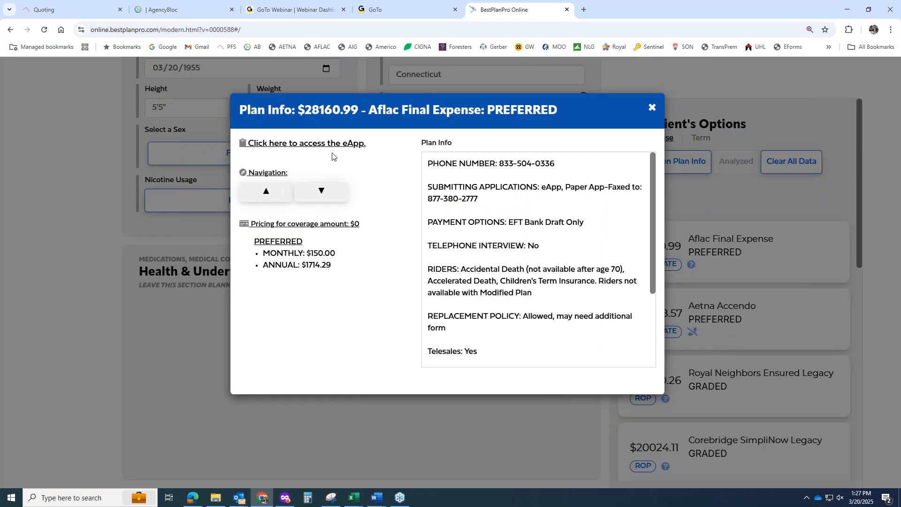
left_click(653, 110)
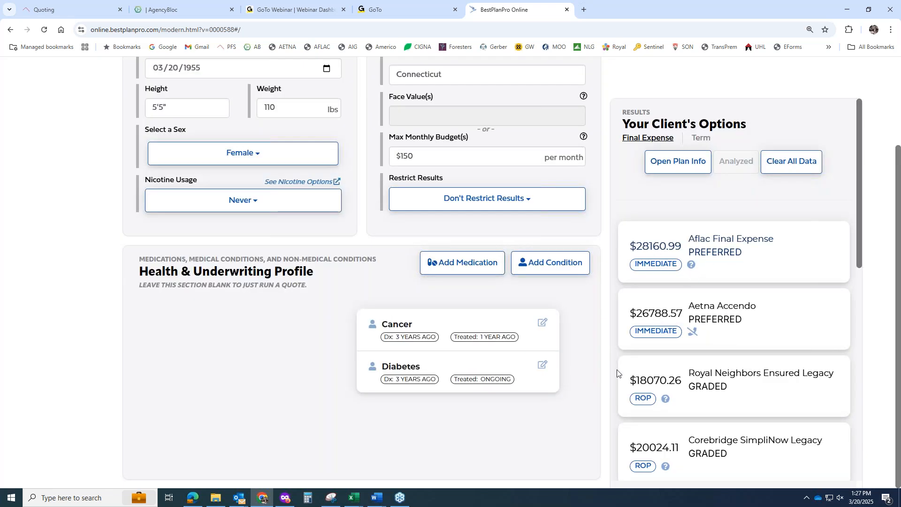
scroll(617, 373, "up", 2)
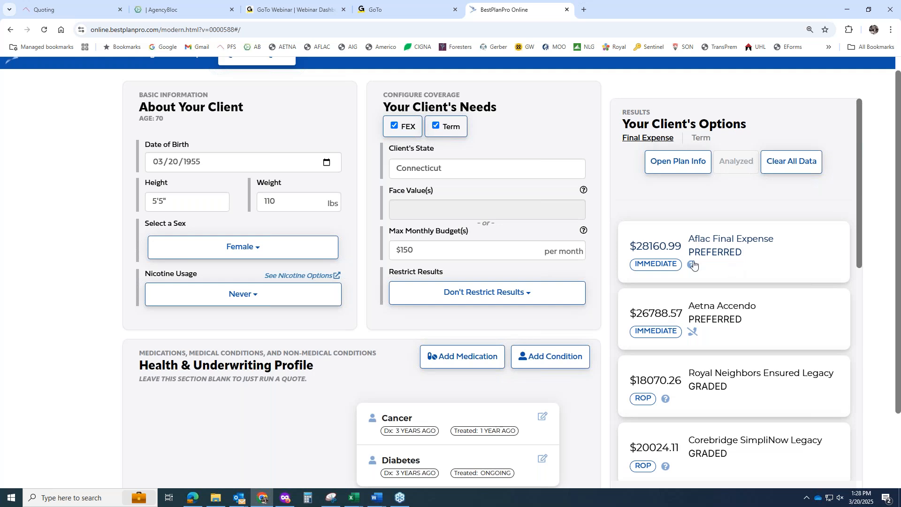
scroll(464, 326, "down", 2)
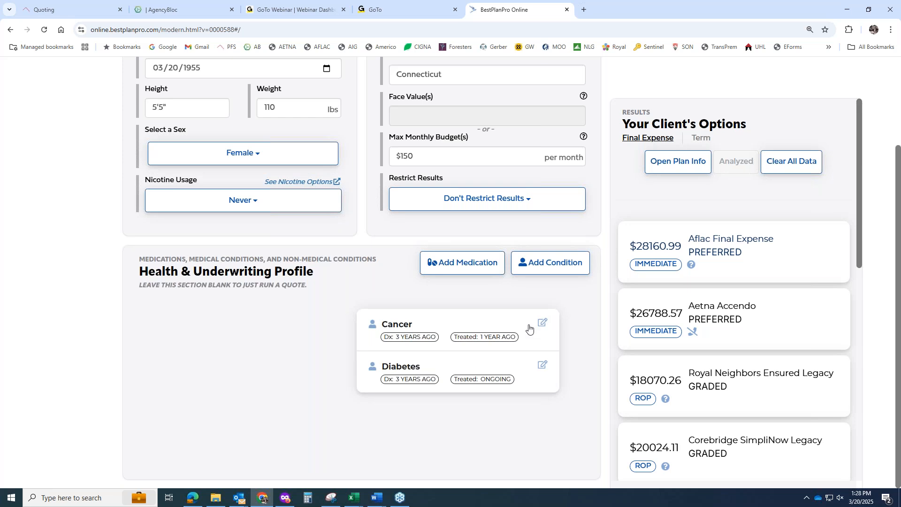
scroll(460, 315, "up", 3)
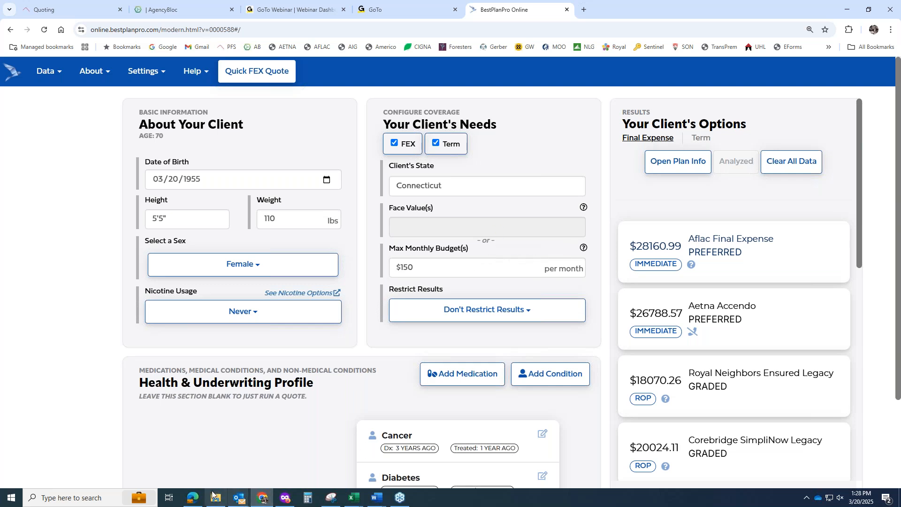
Step: Switch to the Best Plan Pro PDF in Edge to show the software's agent pricing page, and return to Chrome
left_click(197, 501)
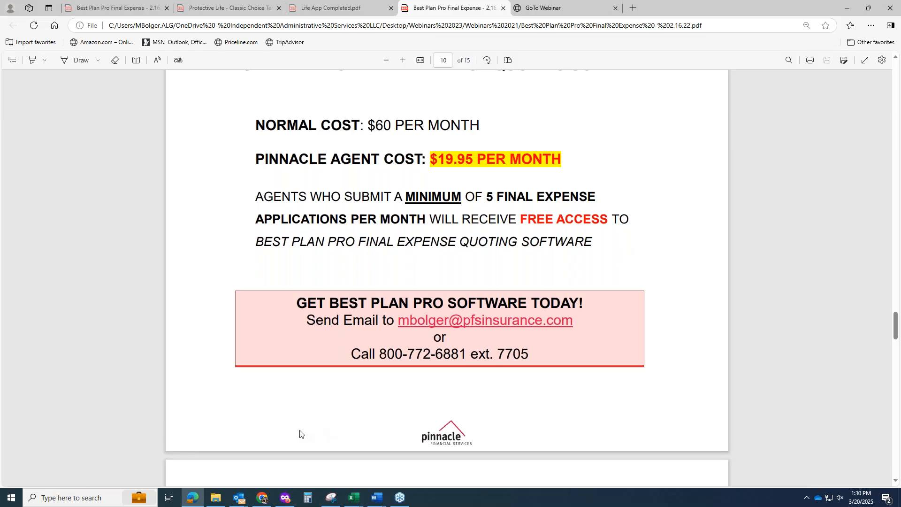
left_click(266, 497)
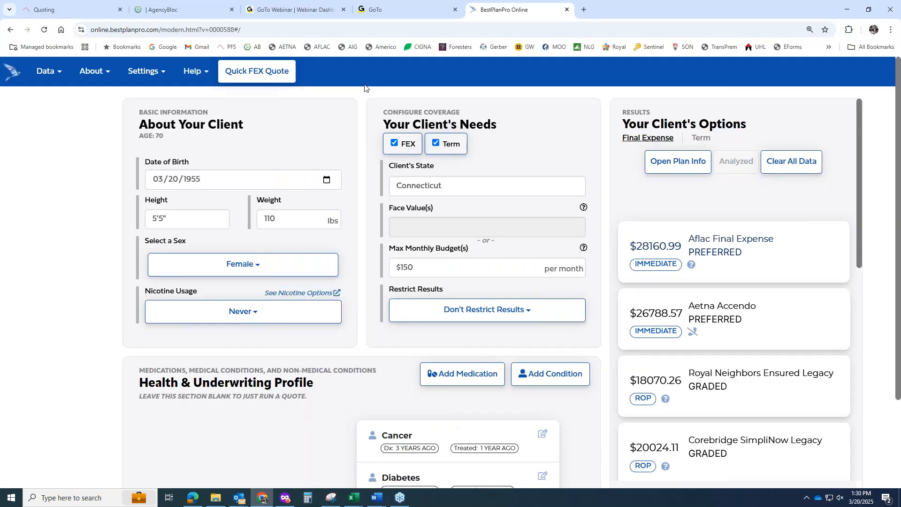
Step: On the Pinnacle quoting page, set the Final Expense Life Insurance form's state to New York and get the quotes
left_click(79, 11)
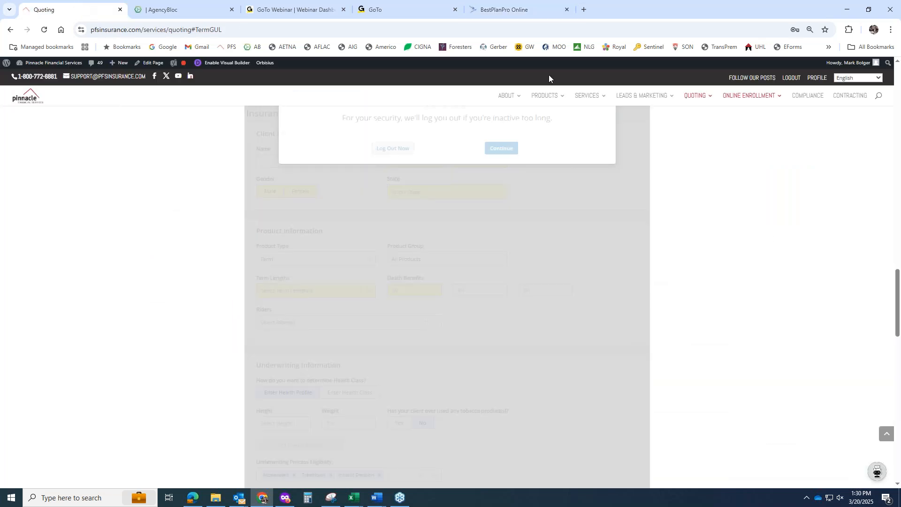
scroll(677, 170, "up", 15)
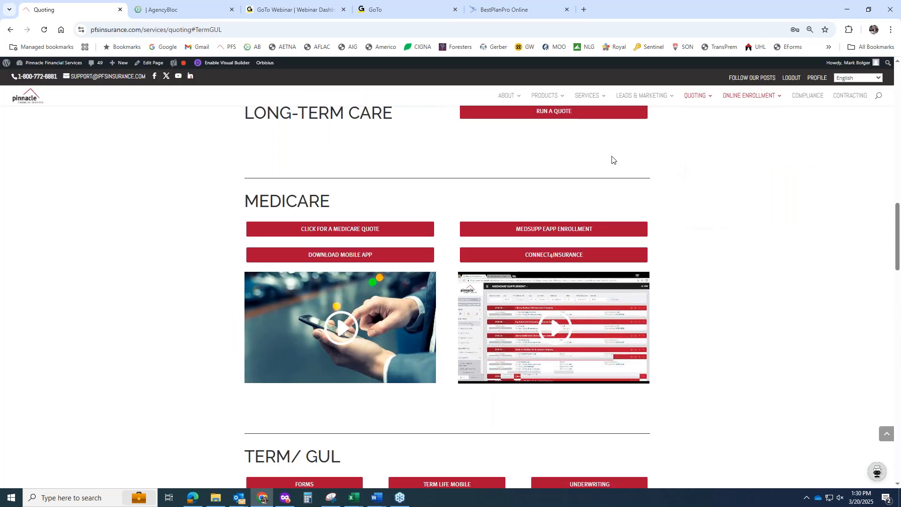
mouse_move(696, 97)
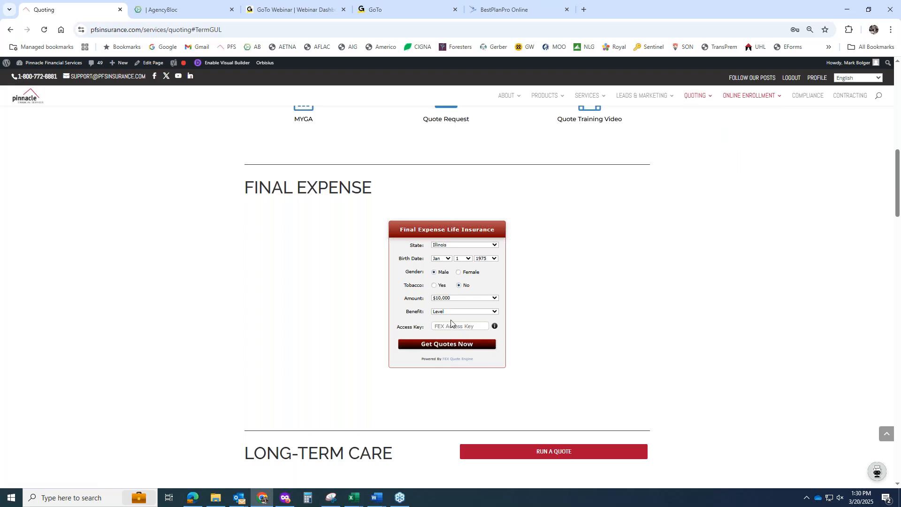
left_click(452, 246)
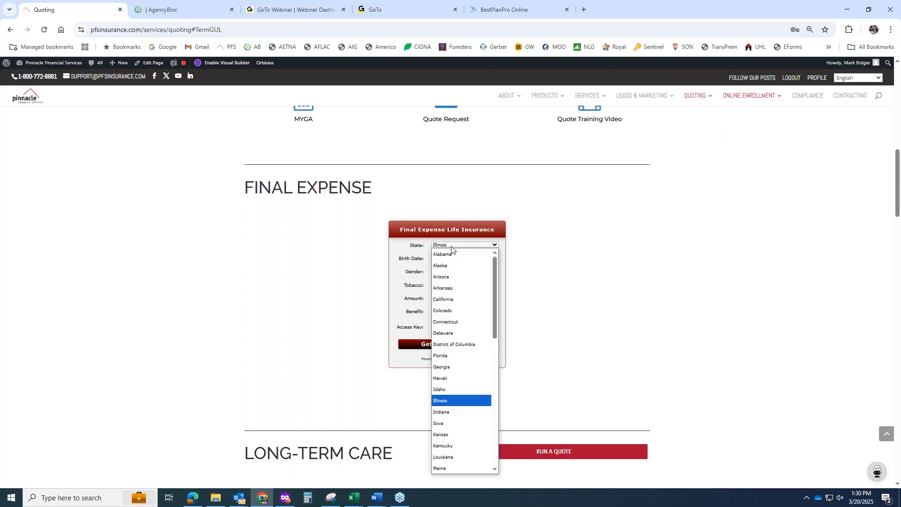
scroll(453, 328, "down", 5)
left_click(453, 334)
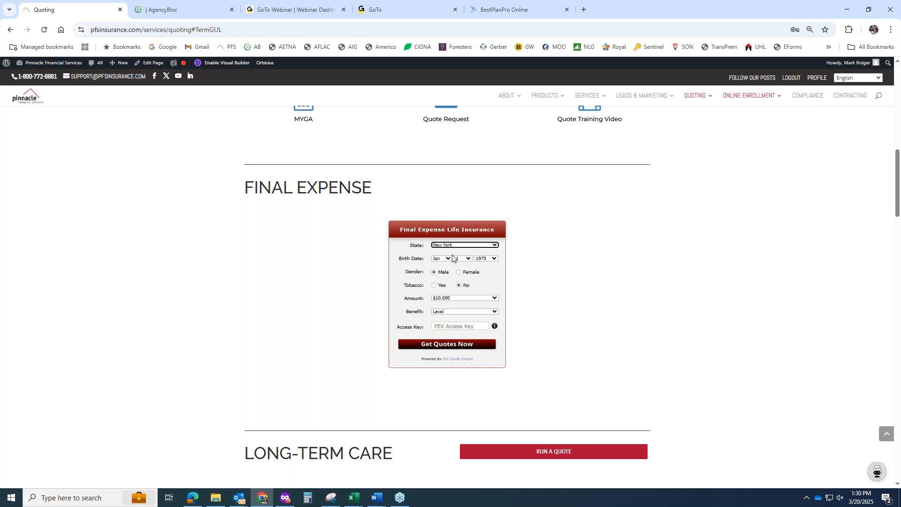
left_click(446, 345)
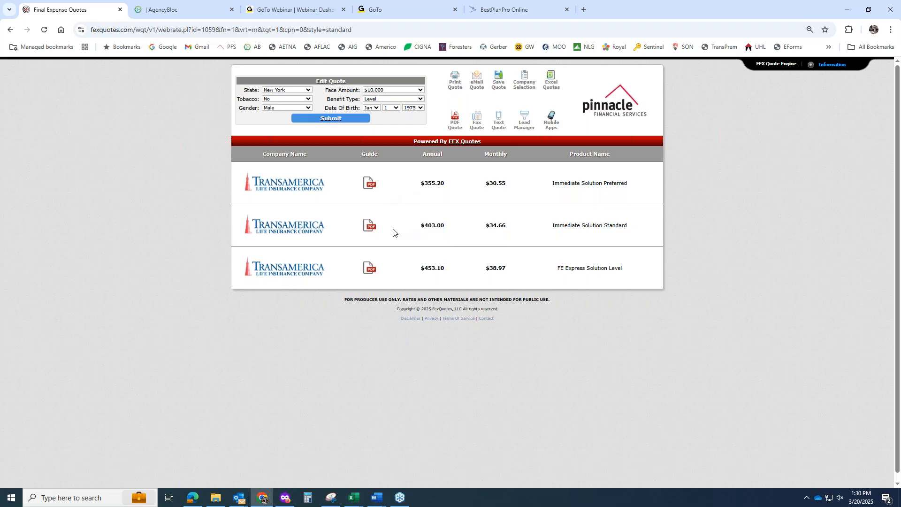
Step: Rerun the New York quotes with the benefit type Graded / Modified, followed by Guaranteed Issue
left_click(390, 102)
left_click(400, 129)
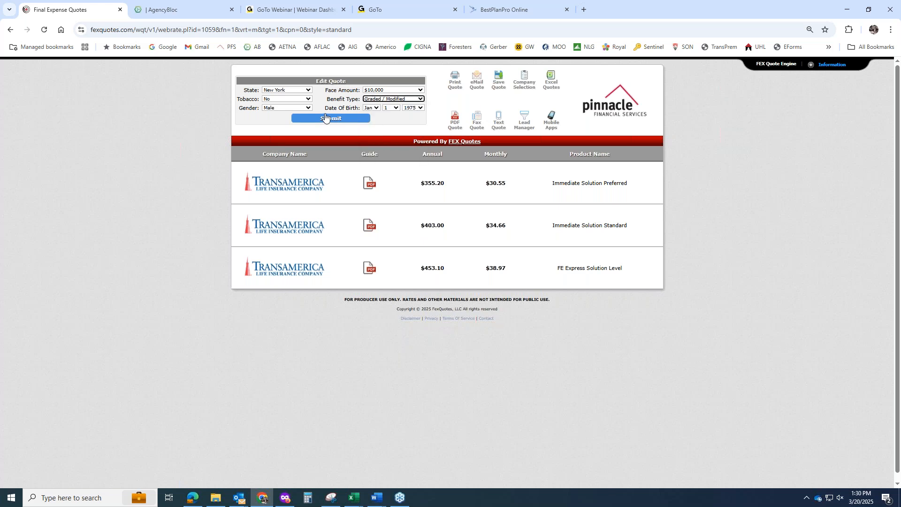
left_click(326, 118)
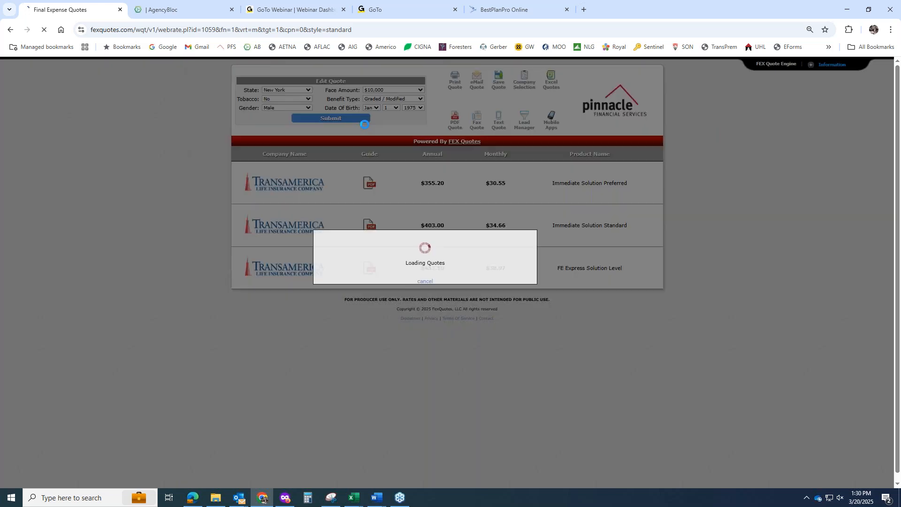
left_click(393, 98)
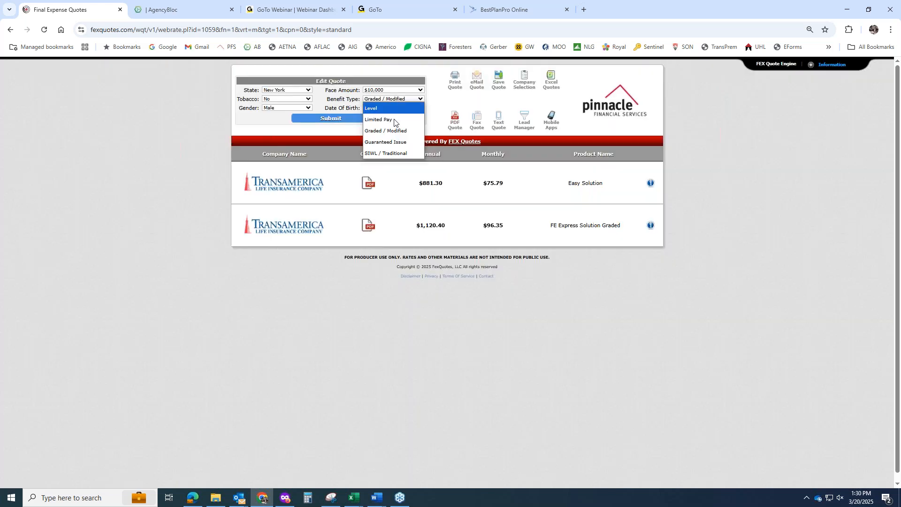
left_click(385, 141)
left_click(343, 120)
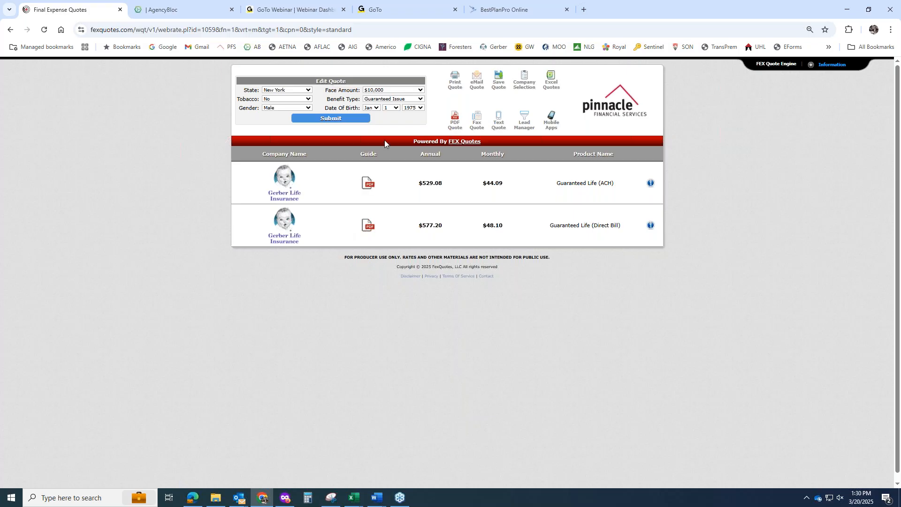
Step: Switch the New York quote back to the Level benefit type, review its rates, and requote with Guaranteed Issue
left_click(393, 98)
left_click(385, 107)
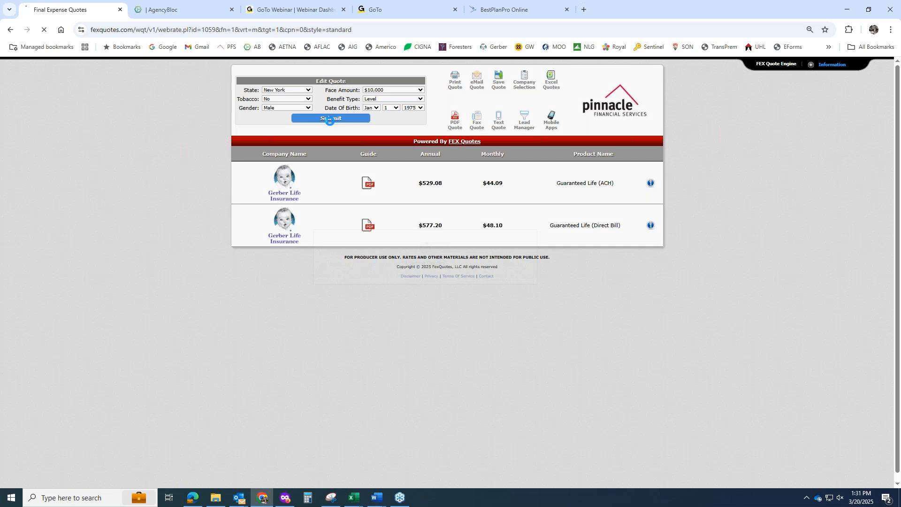
left_click(330, 121)
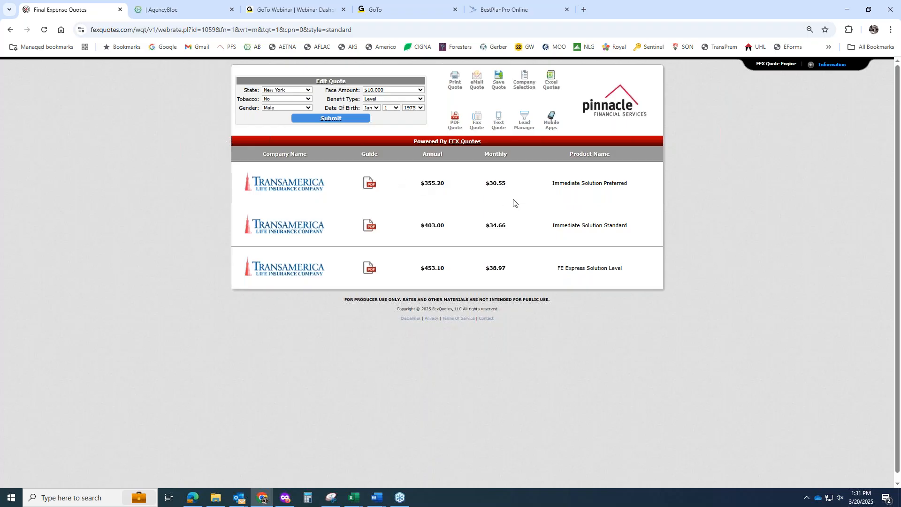
left_click(385, 99)
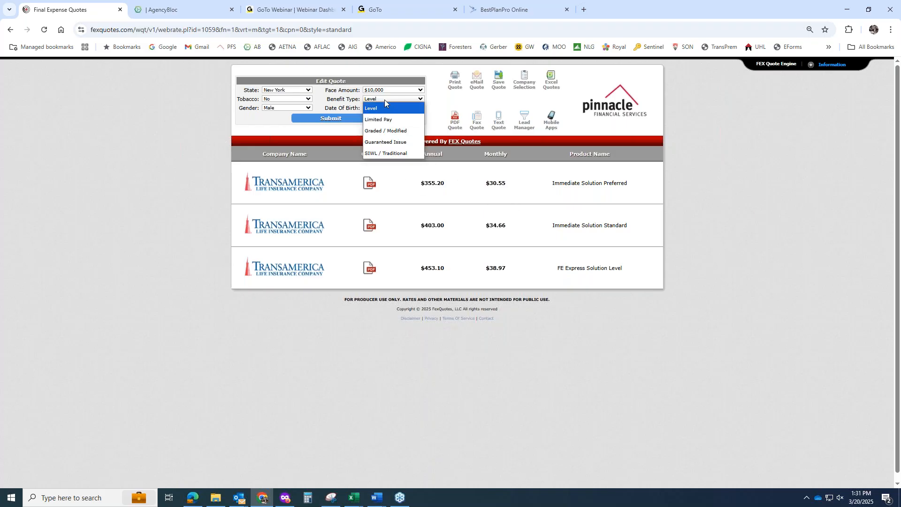
left_click(387, 143)
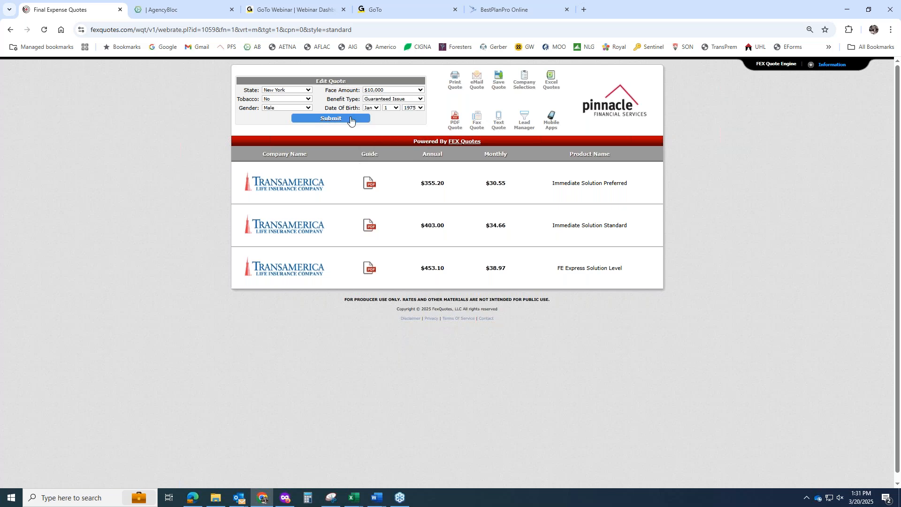
left_click(350, 119)
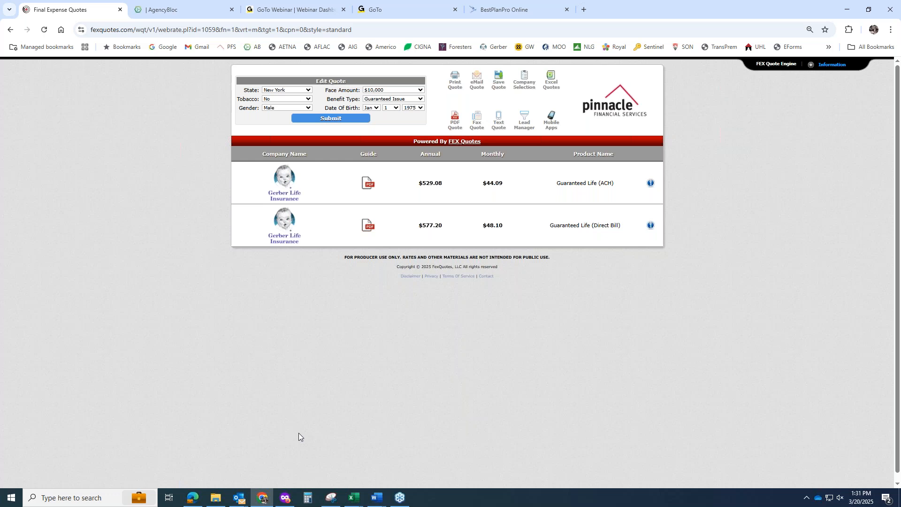
Step: Return to the BestPlanPro page in Chrome and open the Aflac Direct login page in a new tab
left_click(261, 500)
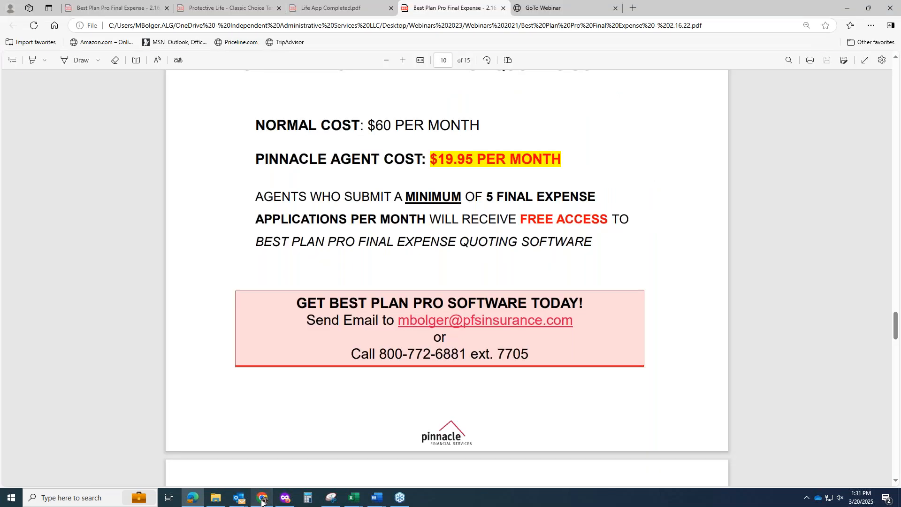
left_click(262, 500)
left_click(503, 10)
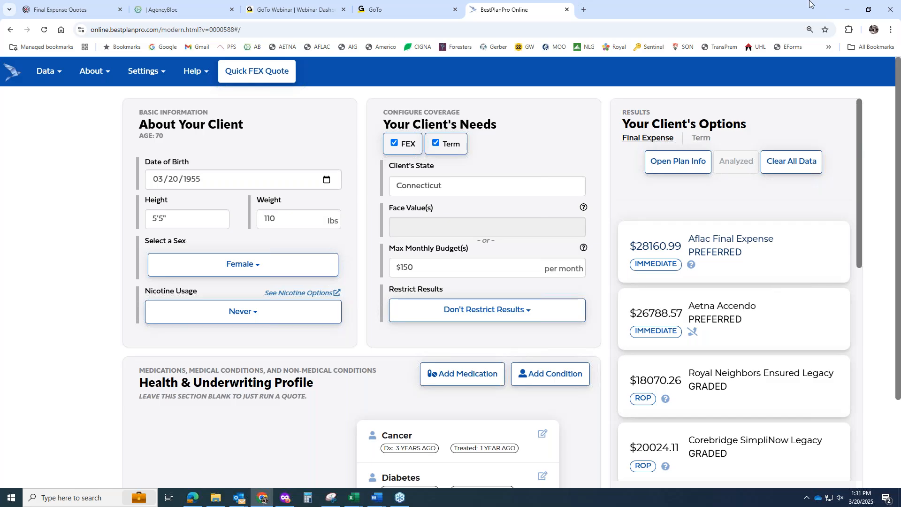
left_click(891, 30)
left_click(850, 51)
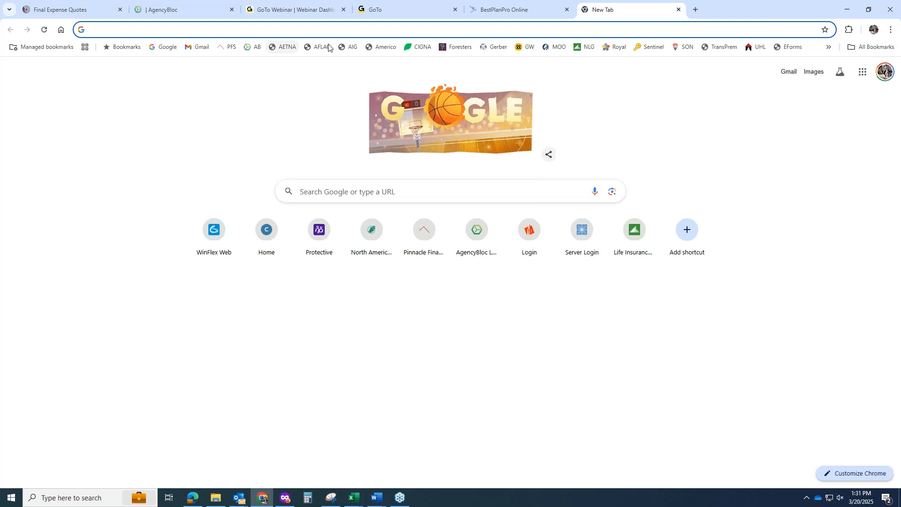
left_click(319, 47)
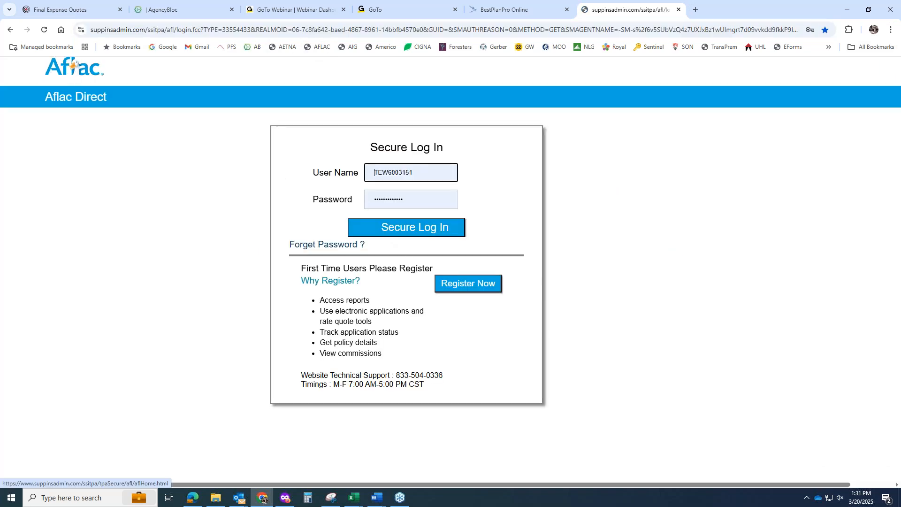
Step: Open the Aetna Senior Supplemental Insurance site and launch its login
left_click(284, 47)
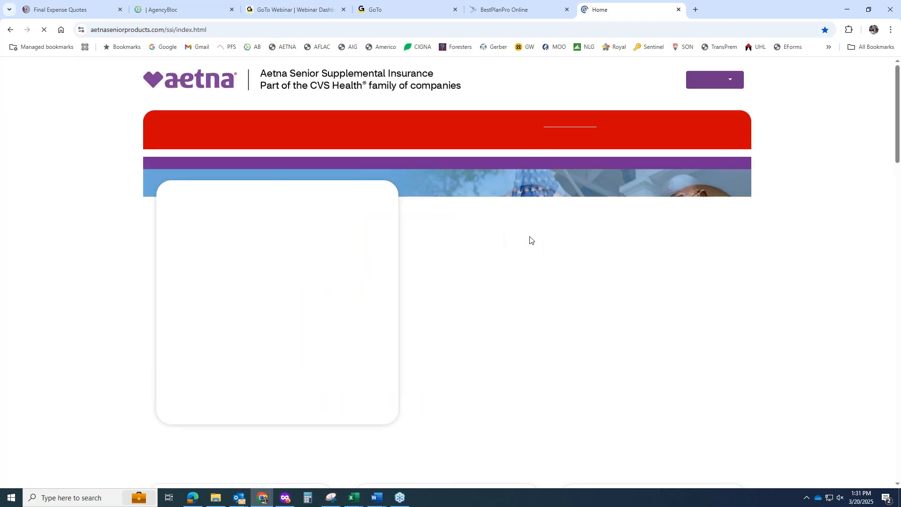
left_click(714, 80)
left_click(714, 116)
left_click(447, 214)
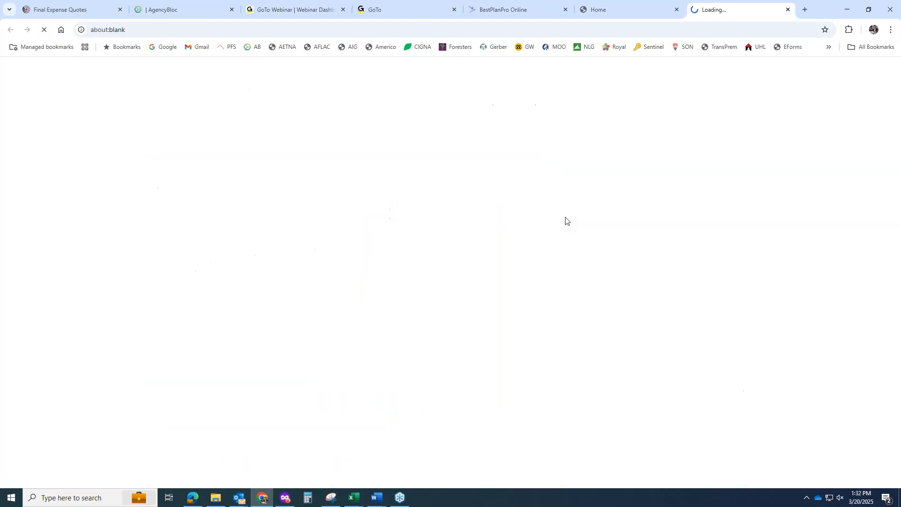
Step: Close the extra Aetna login tab and log in to the Aflac agent portal with the saved credentials
left_click(787, 9)
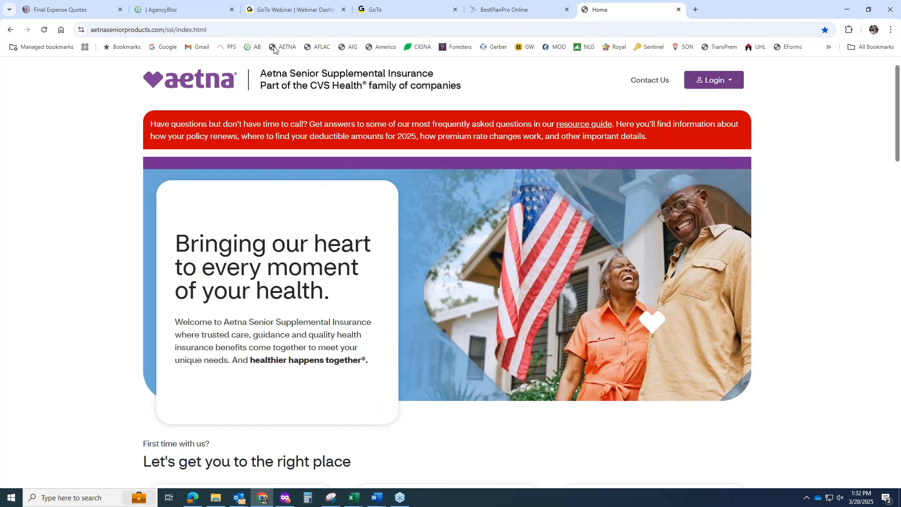
left_click(318, 47)
left_click(400, 229)
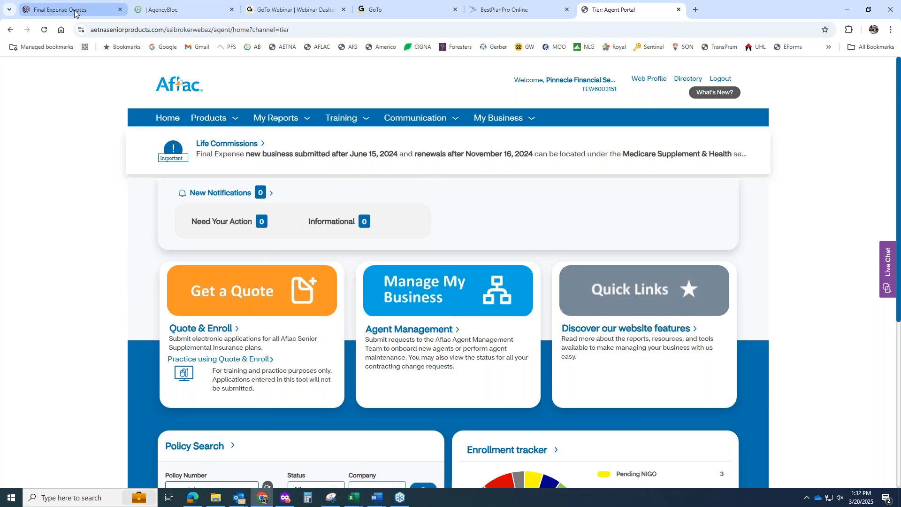
Step: On the Final Expense Quotes page, change the state to Connecticut and get quotes for the Guaranteed Issue and Level benefit types
left_click(51, 9)
left_click(286, 90)
type("ke")
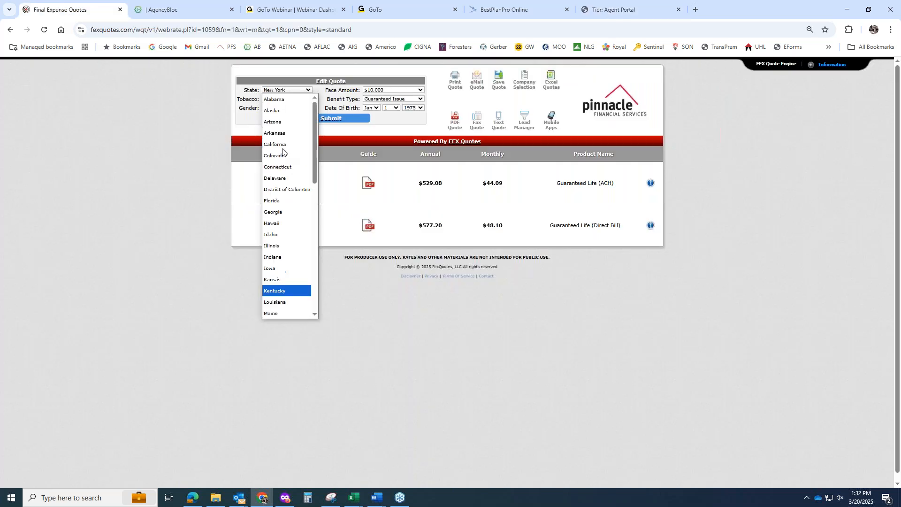
left_click(282, 167)
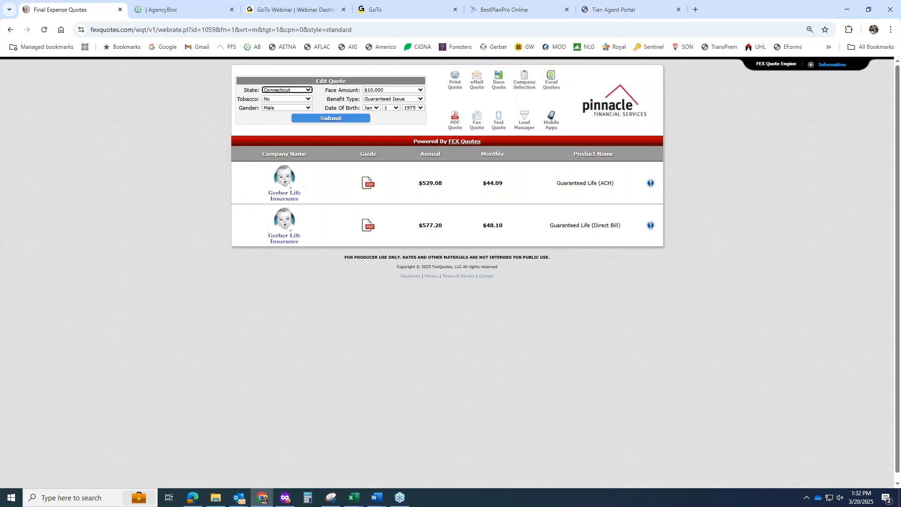
left_click(334, 119)
left_click(390, 99)
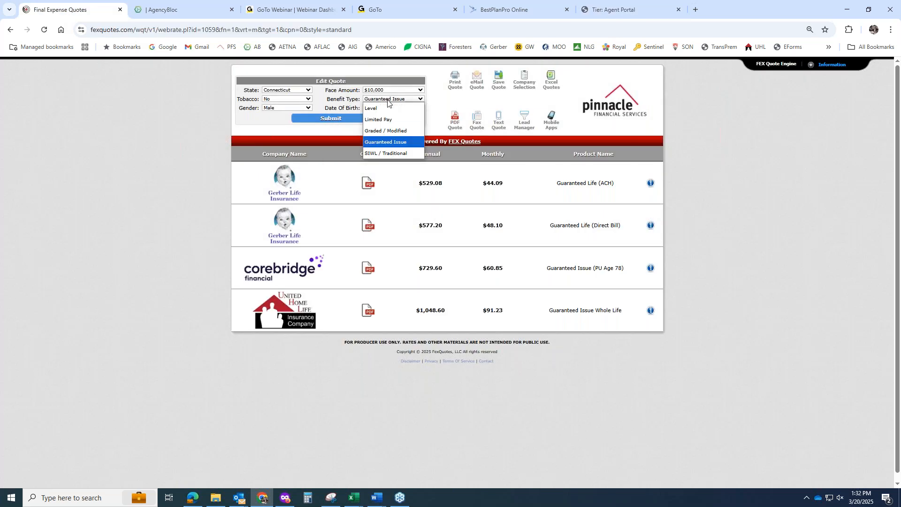
left_click(374, 109)
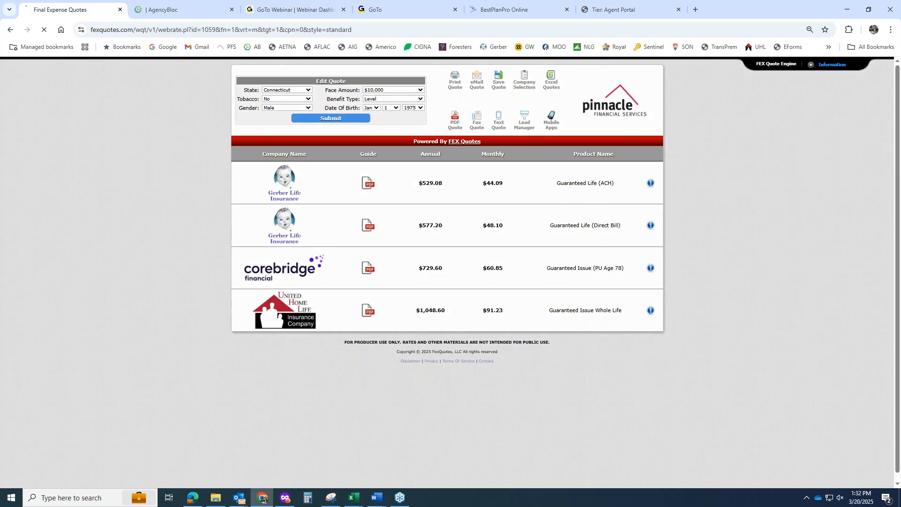
Step: Look through the Connecticut level quotes, open the AFLAC Agent Guide from the Aflac Preferred row, and close it
scroll(468, 264, "down", 3)
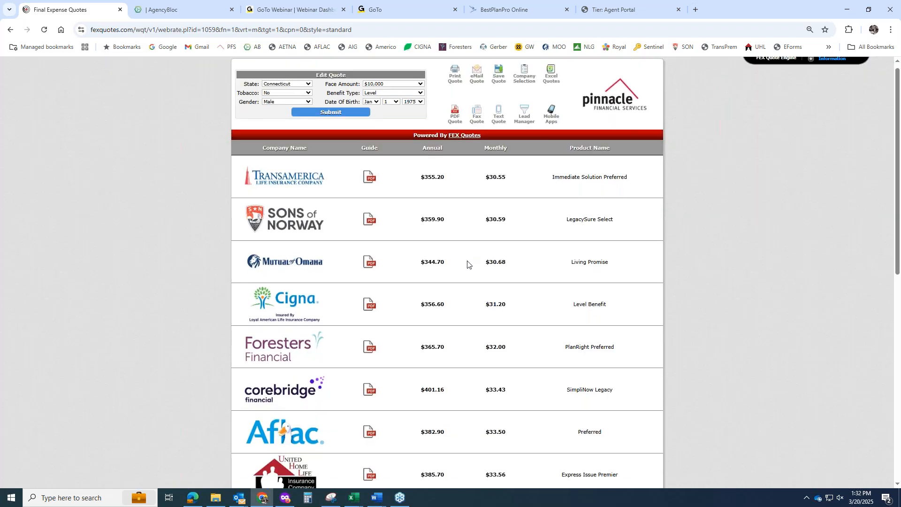
left_click_drag(350, 301, 336, 305)
left_click(370, 297)
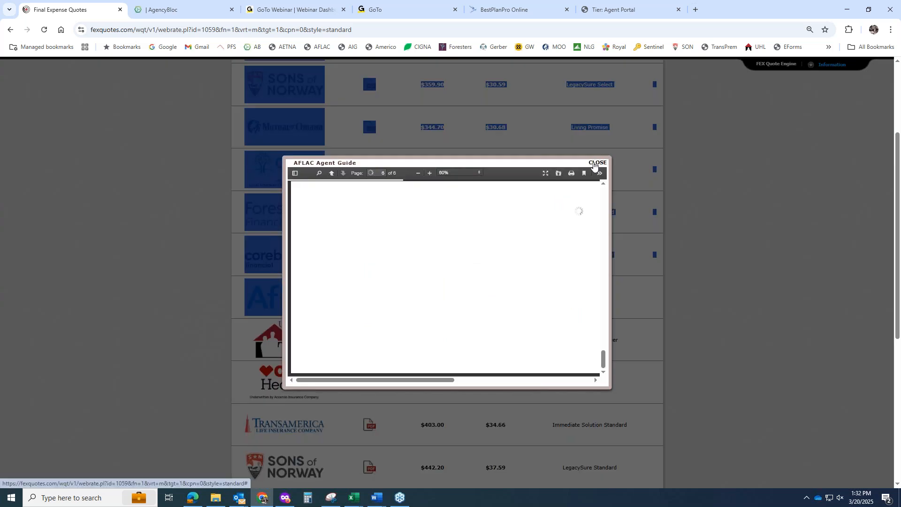
left_click(596, 164)
left_click(447, 266)
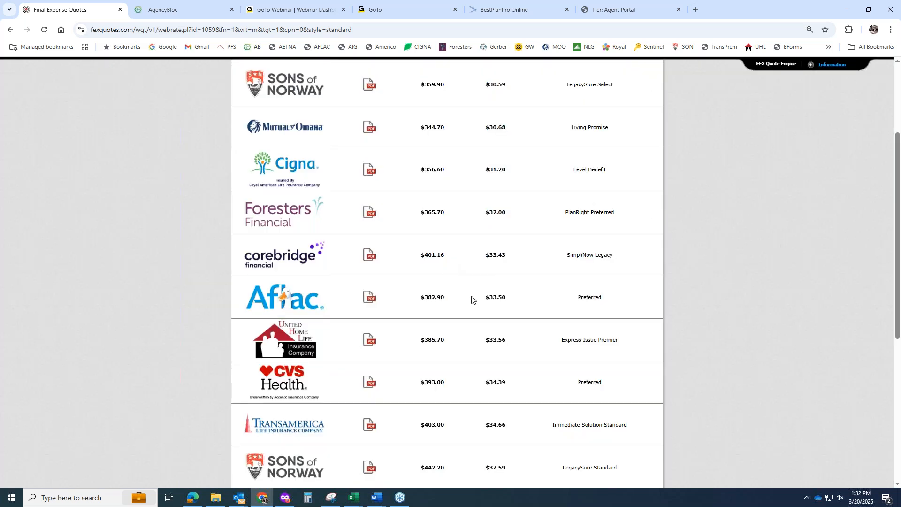
Step: Highlight the CVS Health Preferred and Aflac Preferred quotes to compare them, and look through the remaining Connecticut results
scroll(473, 299, "down", 2)
left_click_drag(472, 295, 260, 290)
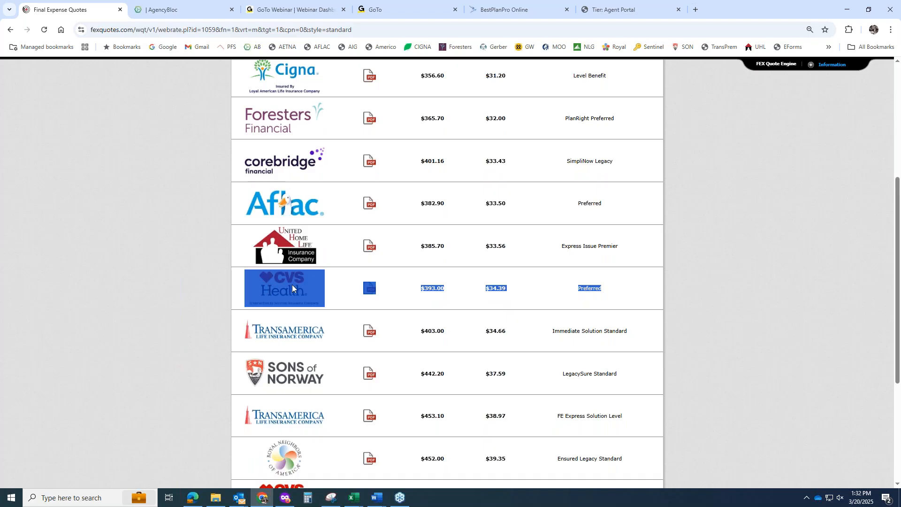
left_click(470, 288)
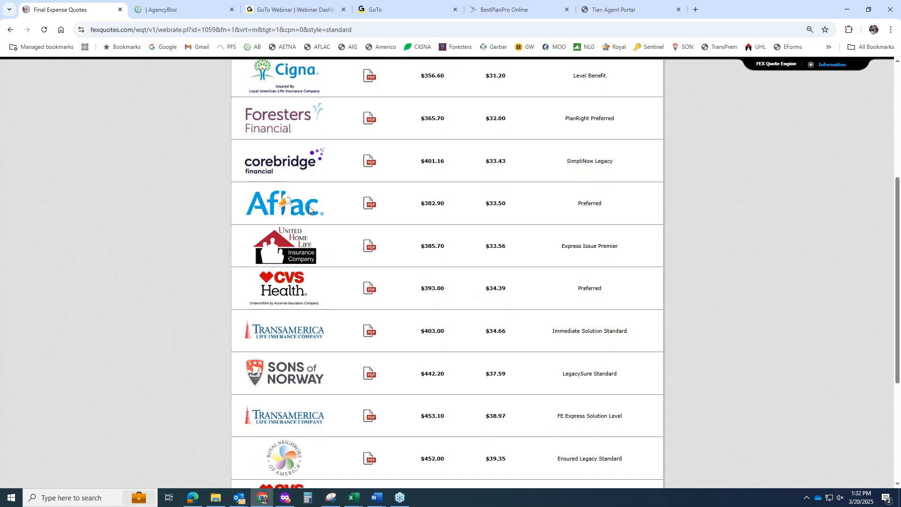
left_click_drag(511, 205, 277, 207)
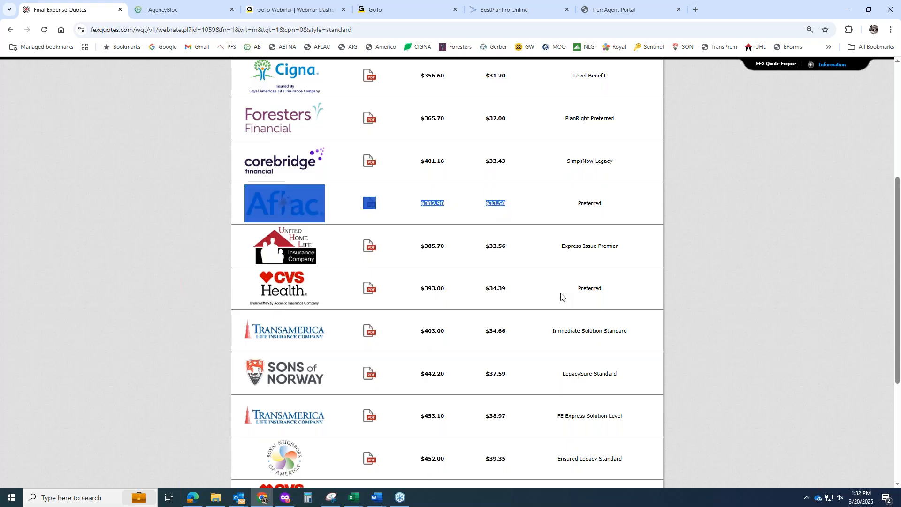
left_click(512, 291)
left_click_drag(512, 291, 267, 293)
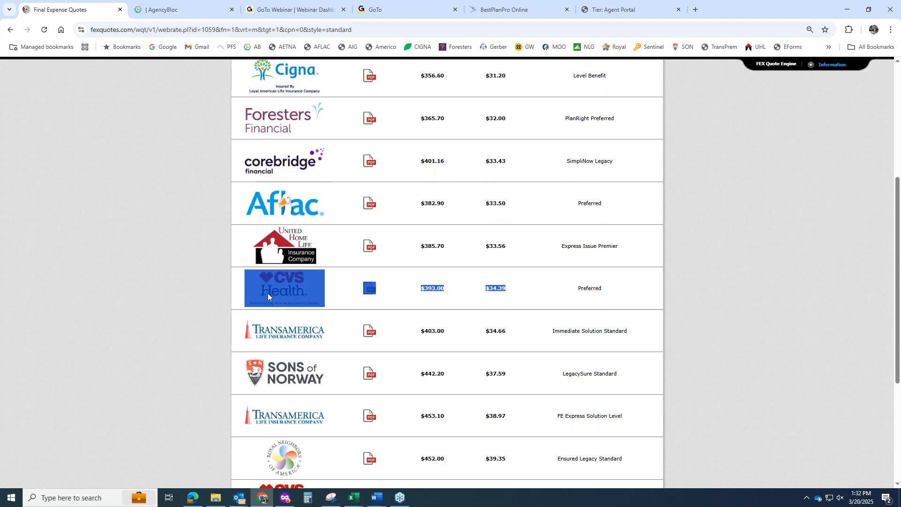
left_click(469, 291)
scroll(473, 288, "down", 4)
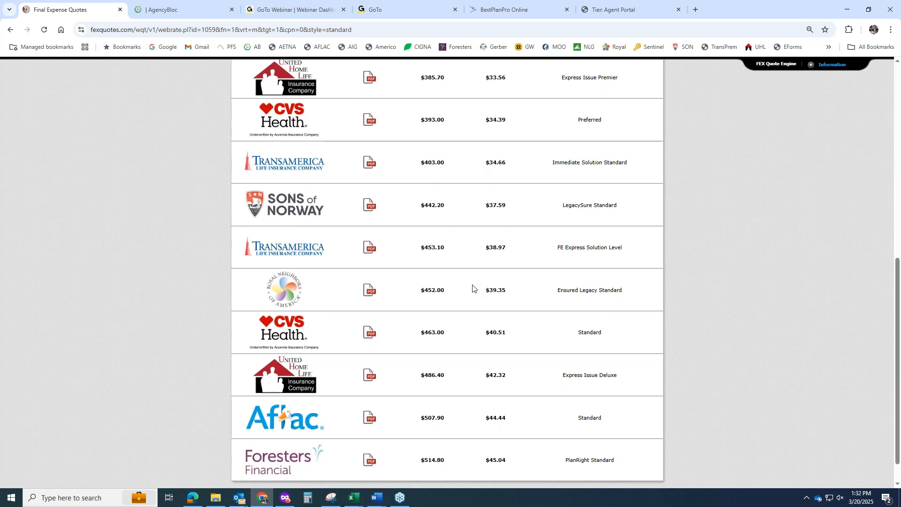
scroll(471, 291, "up", 8)
Step: Check the Aflac agent portal's Quote & Enroll section, and return to the FEX quotes to review the Connecticut carriers
left_click(624, 9)
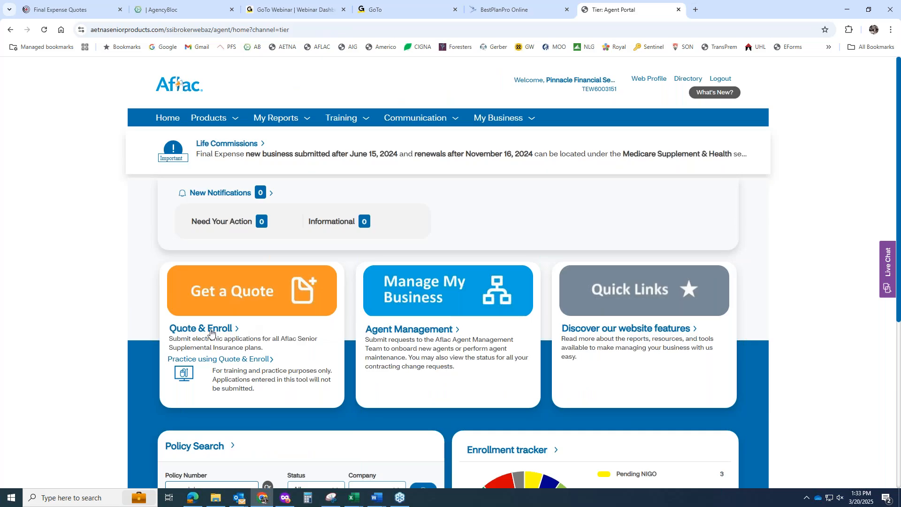
left_click(61, 10)
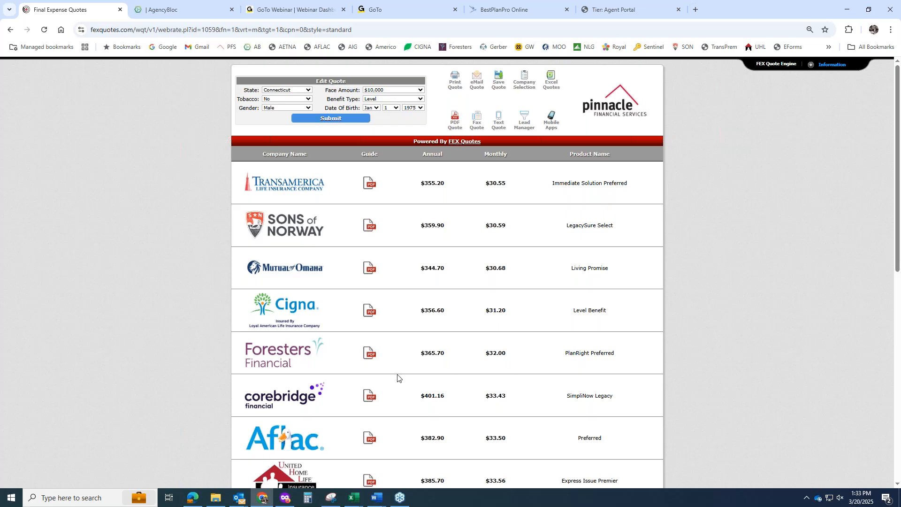
scroll(397, 378, "down", 3)
scroll(398, 378, "down", 1)
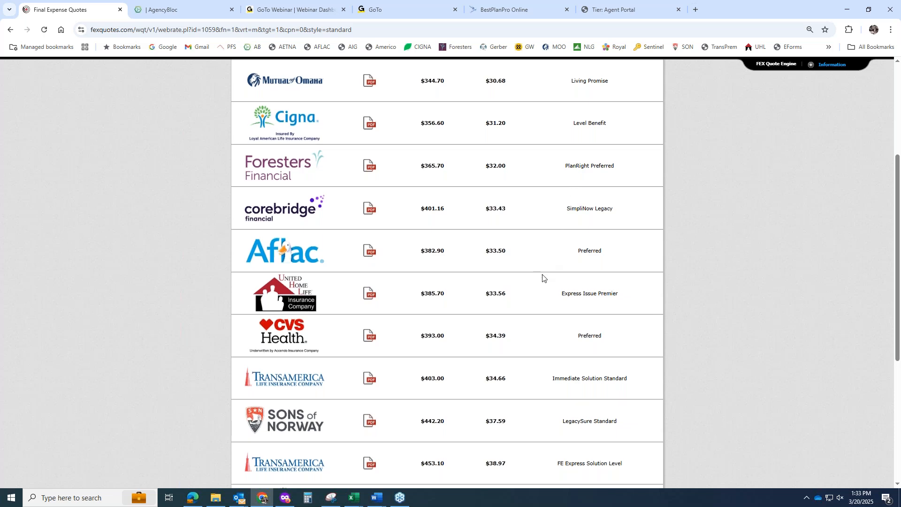
scroll(542, 277, "up", 4)
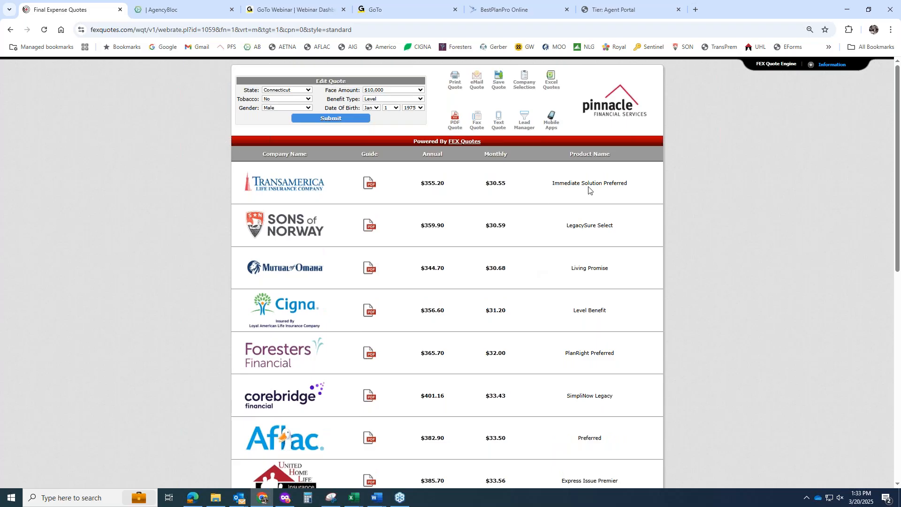
Step: Go back to the BestPlanPro results and look through the client's final expense plan options
left_click(505, 10)
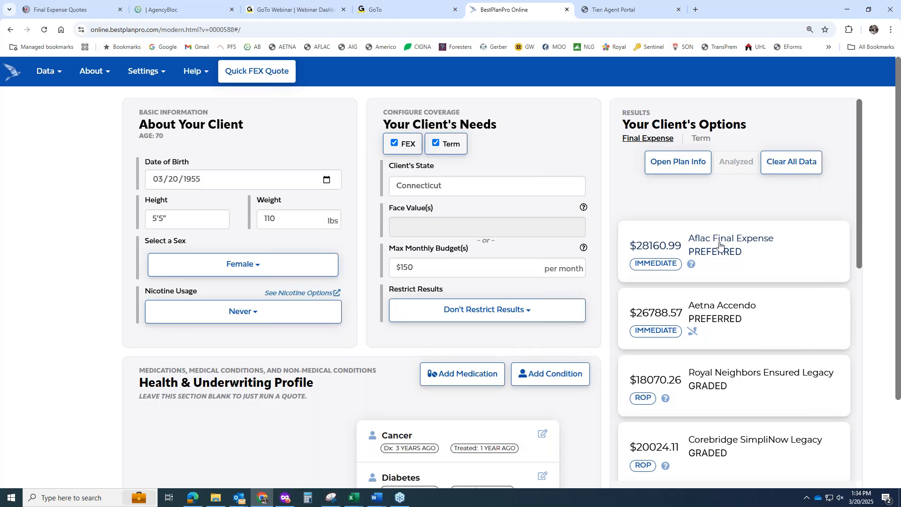
scroll(718, 240, "down", 3)
scroll(712, 340, "down", 5)
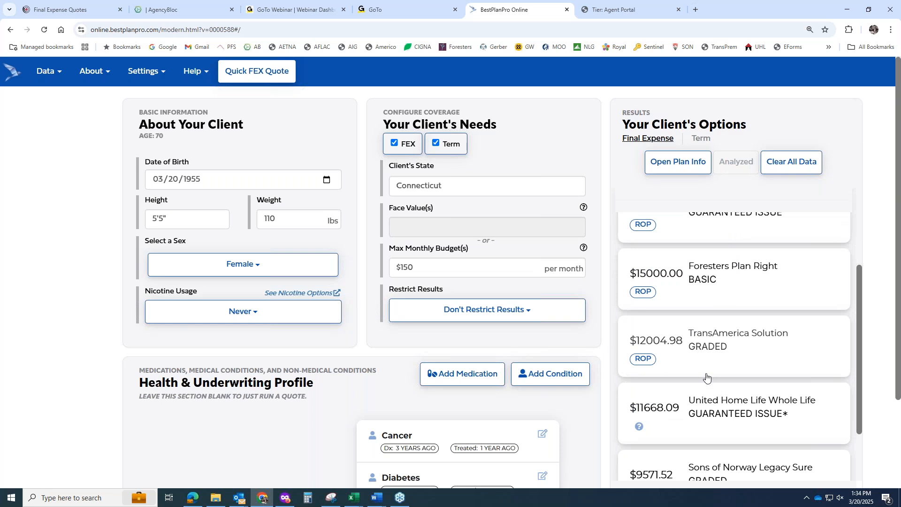
Step: Return to the top of the BestPlanPro results, and open the Sales Team contact page on the Pinnacle Financial Services website
scroll(711, 339, "up", 8)
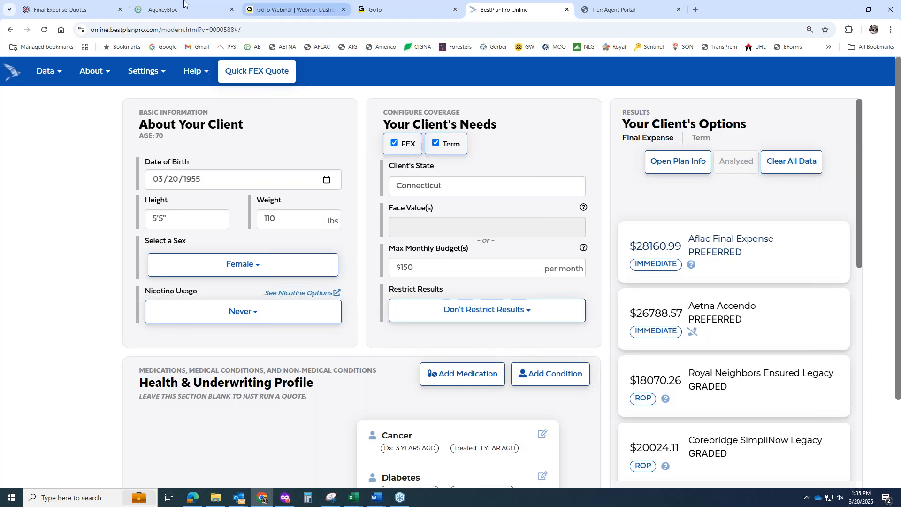
left_click(71, 9)
left_click(235, 51)
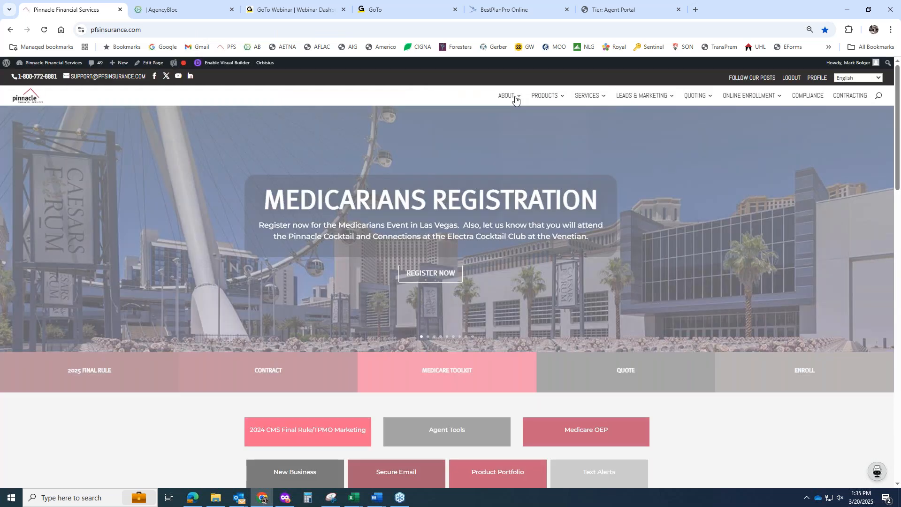
mouse_move(516, 97)
mouse_move(549, 179)
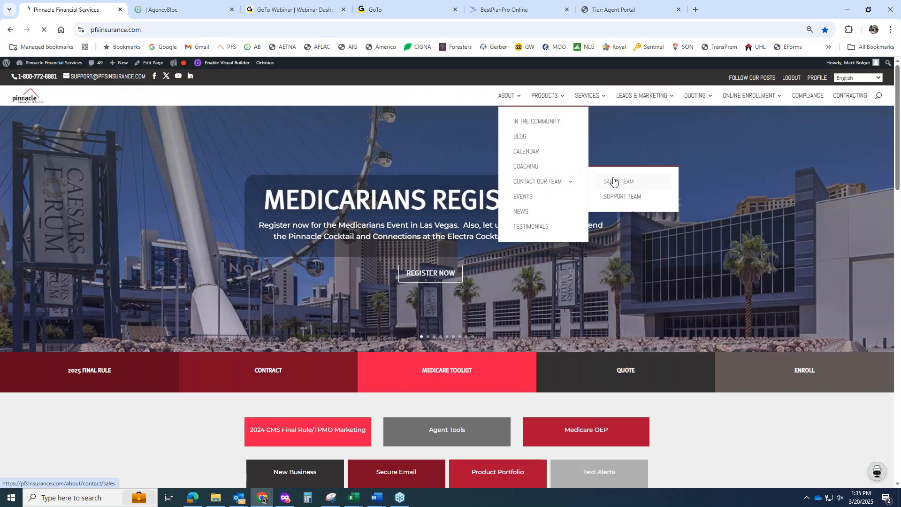
left_click(620, 179)
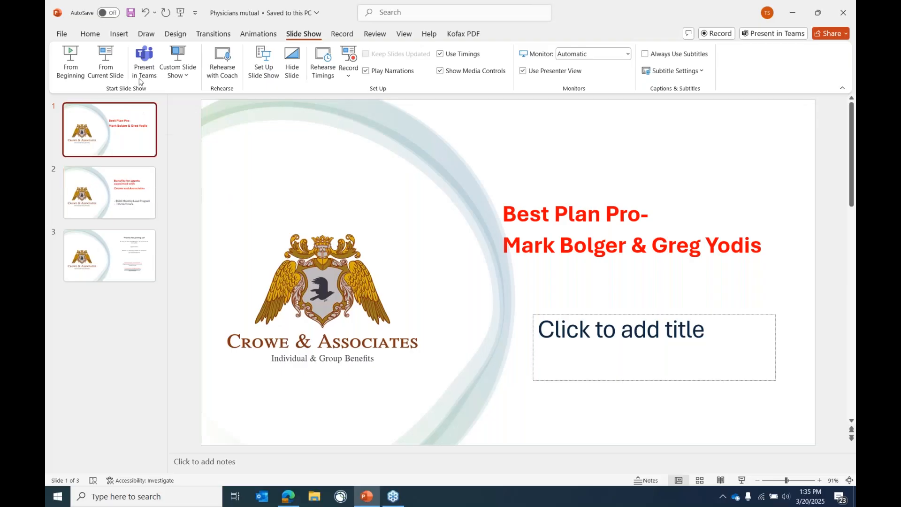
Step: In PowerPoint, present the Physicians mutual slides from the current slide and advance to the Crowe and Associates agent benefits slide
left_click(106, 61)
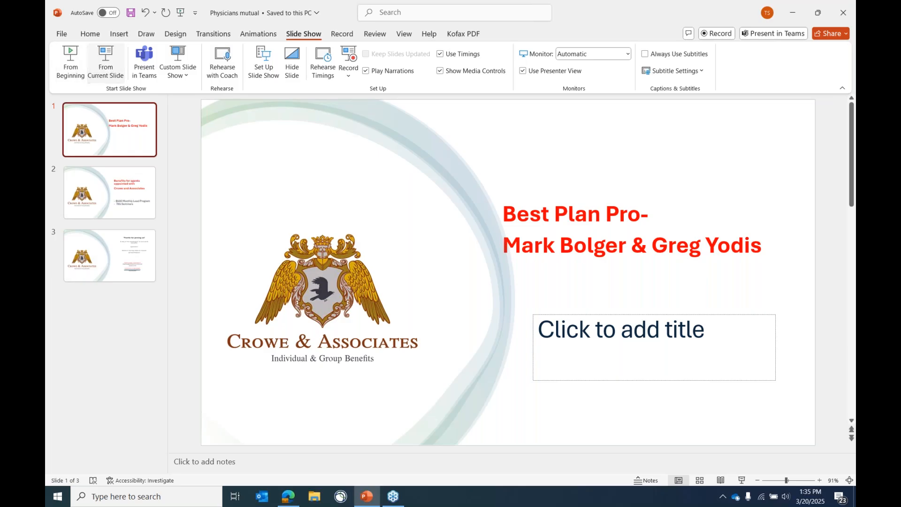
left_click(325, 344)
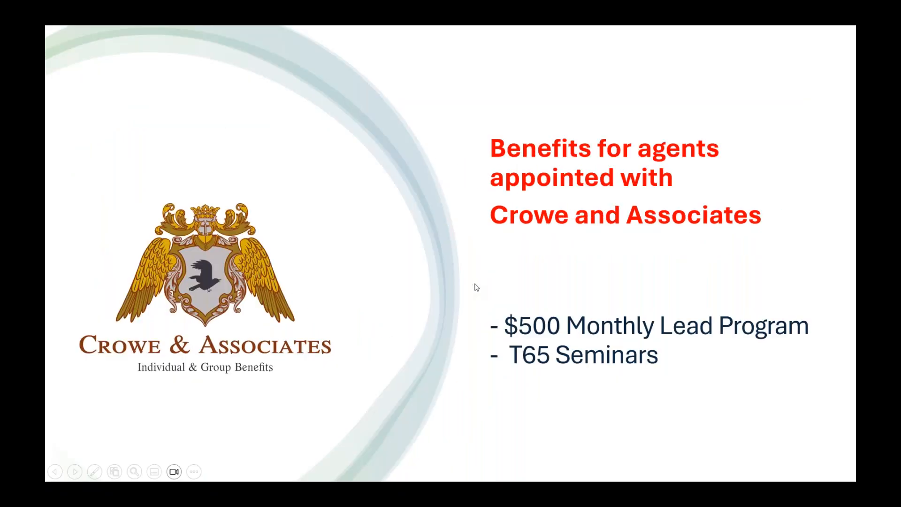